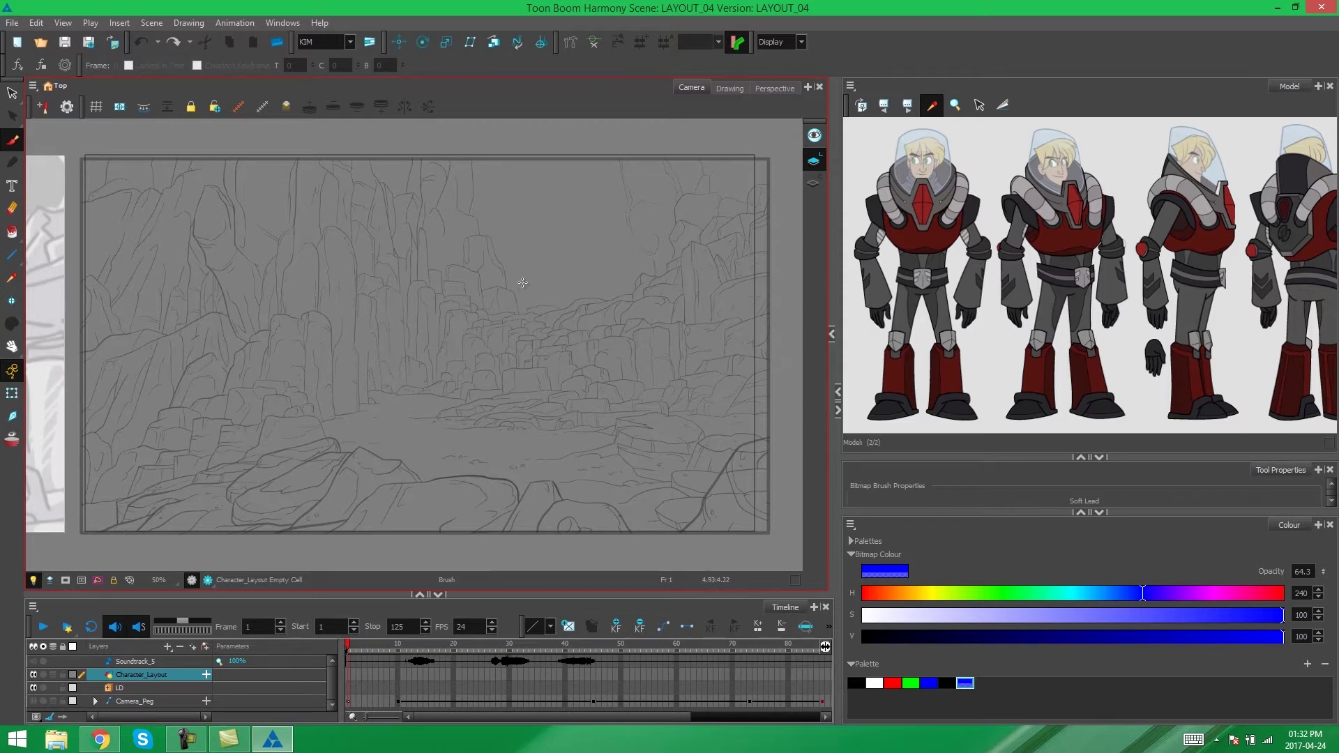
Pan the camera view over the canyon drawing and scrub through the opening frames.
{"action": "key", "text": "space"}
{"action": "left_click_drag", "start_coordinate": [523, 283], "coordinate": [531, 262]}
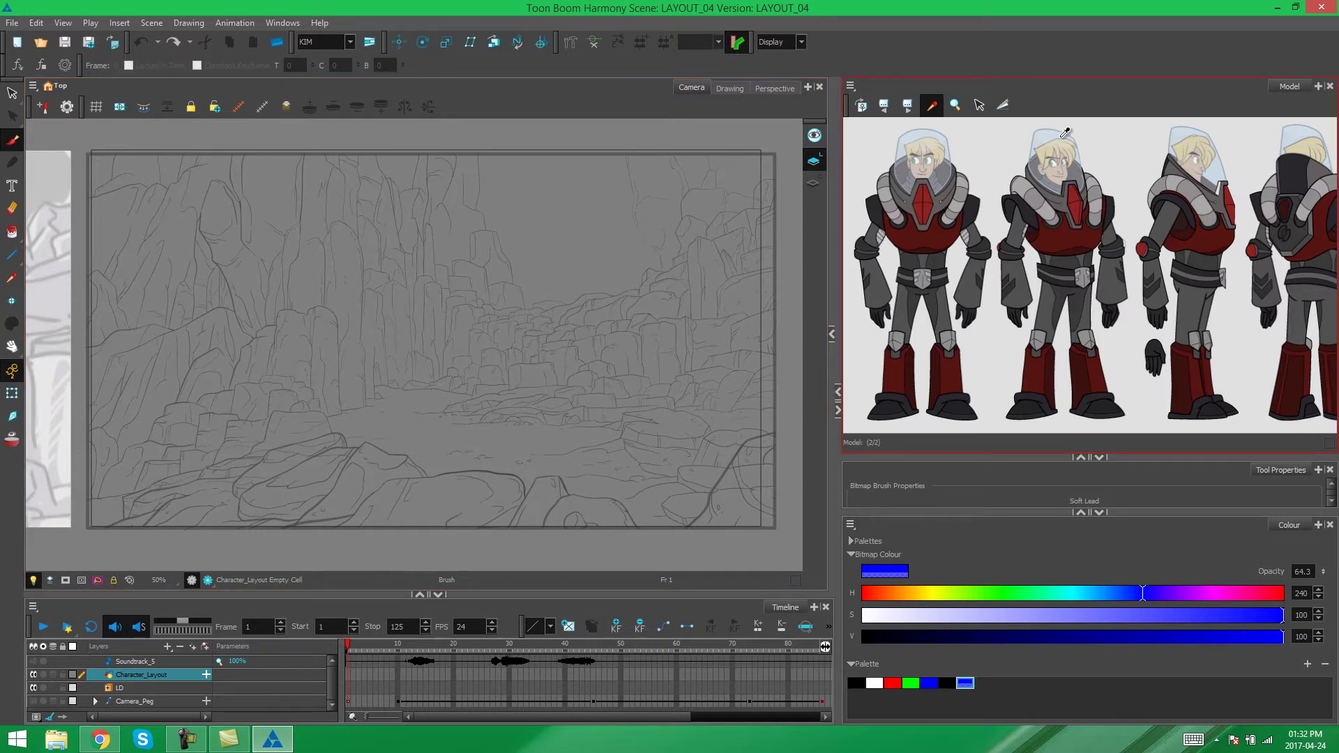
{"action": "scroll", "coordinate": [337, 311], "scroll_direction": "down", "scroll_amount": 1}
{"action": "key", "text": "space"}
{"action": "mouse_move", "coordinate": [337, 312]}
{"action": "left_mouse_down"}
{"action": "mouse_move", "coordinate": [547, 302]}
{"action": "mouse_move", "coordinate": [630, 344]}
{"action": "mouse_move", "coordinate": [668, 344]}
{"action": "left_mouse_up"}
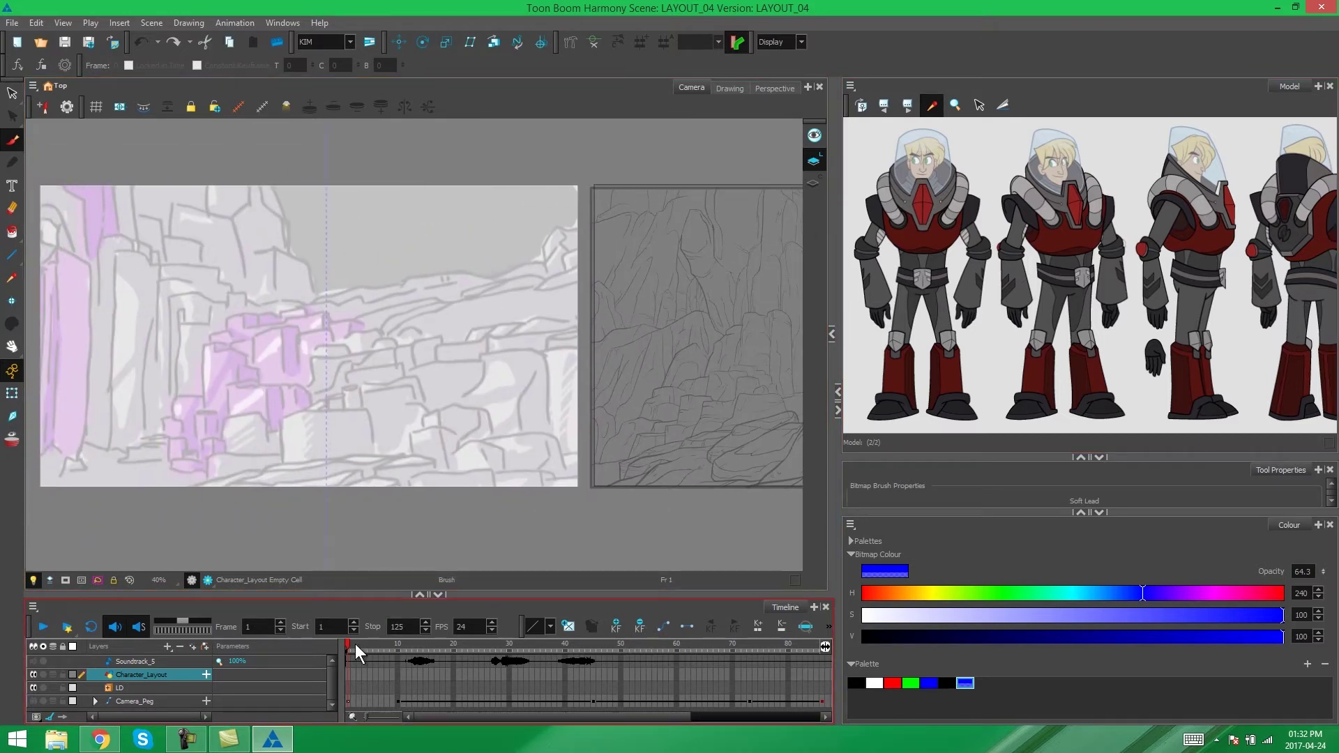
{"action": "left_click_drag", "start_coordinate": [354, 643], "coordinate": [323, 660]}
{"action": "mouse_move", "coordinate": [672, 355]}
{"action": "left_mouse_down"}
{"action": "mouse_move", "coordinate": [391, 337]}
{"action": "mouse_move", "coordinate": [270, 359]}
{"action": "left_mouse_up"}
{"action": "scroll", "coordinate": [380, 382], "scroll_direction": "up", "scroll_amount": 1}
{"action": "left_click_drag", "start_coordinate": [380, 383], "coordinate": [374, 368]}
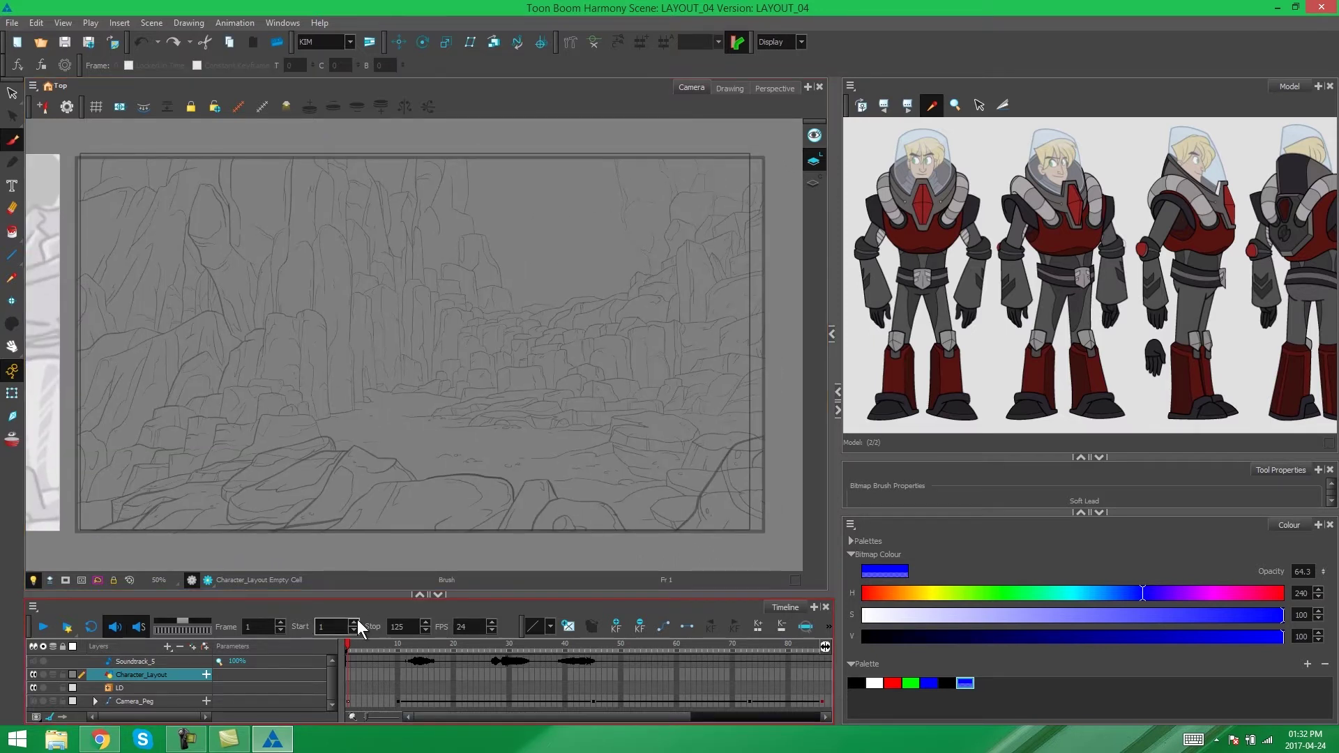
{"action": "left_click_drag", "start_coordinate": [351, 645], "coordinate": [345, 651]}
{"action": "mouse_move", "coordinate": [463, 716]}
{"action": "left_mouse_down"}
{"action": "mouse_move", "coordinate": [604, 717]}
{"action": "mouse_move", "coordinate": [461, 721]}
{"action": "left_mouse_up"}
Paste the LD background drawing into empty frame 125, then return to frame 1.
{"action": "double_click", "coordinate": [117, 687]}
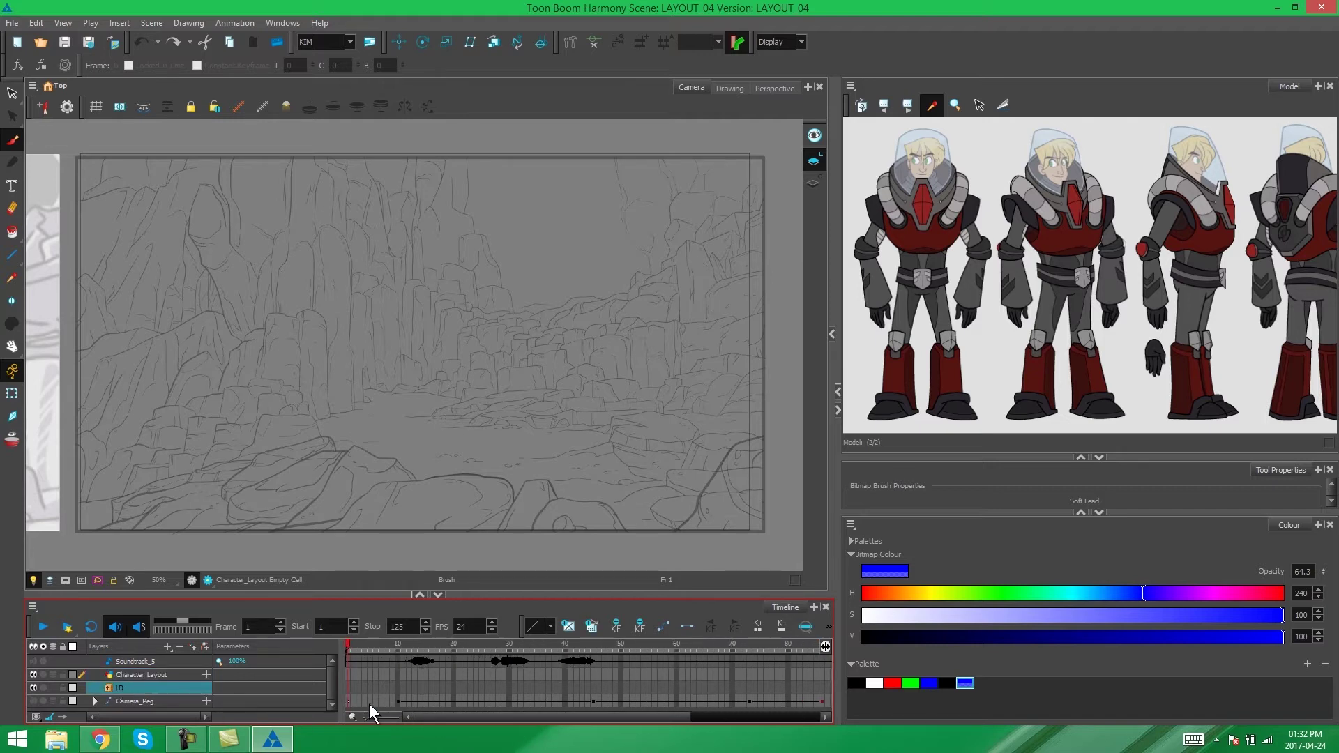
{"action": "left_click_drag", "start_coordinate": [491, 717], "coordinate": [781, 707]}
{"action": "left_click", "coordinate": [812, 686]}
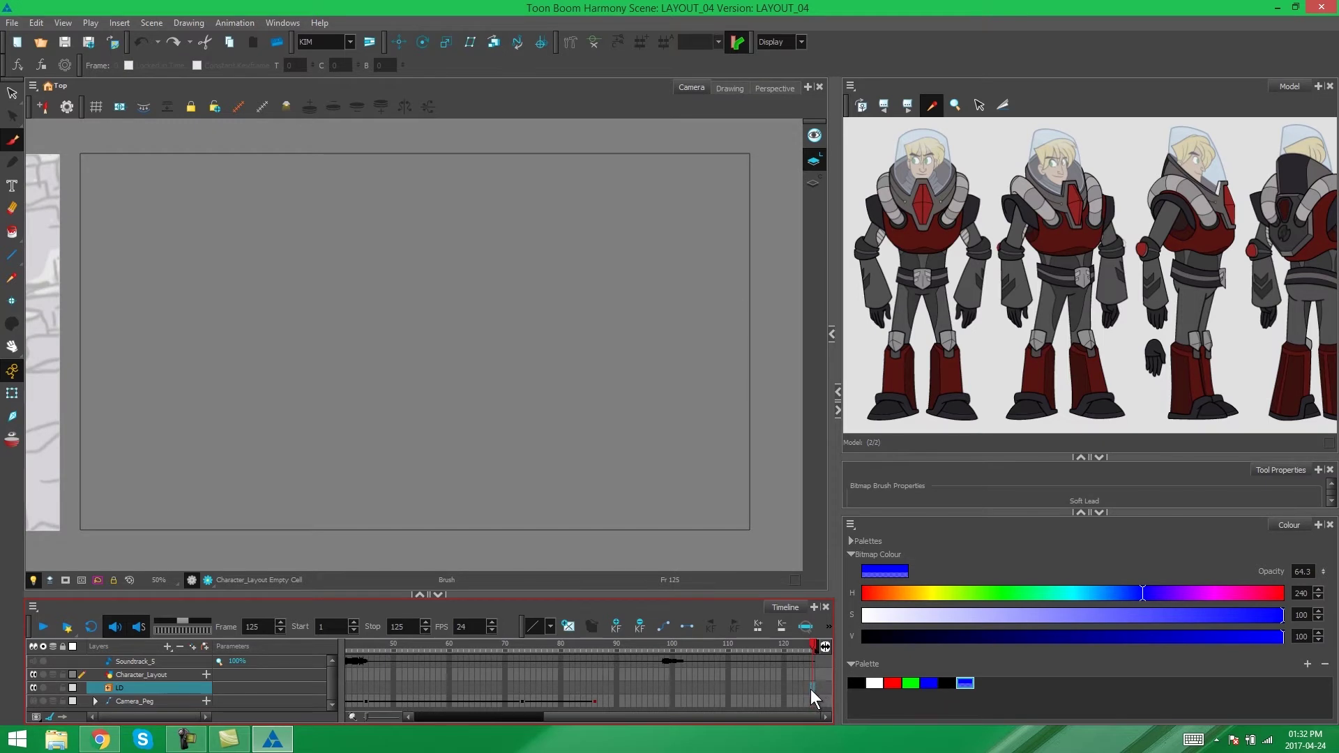
{"action": "key", "text": "ctrl+v"}
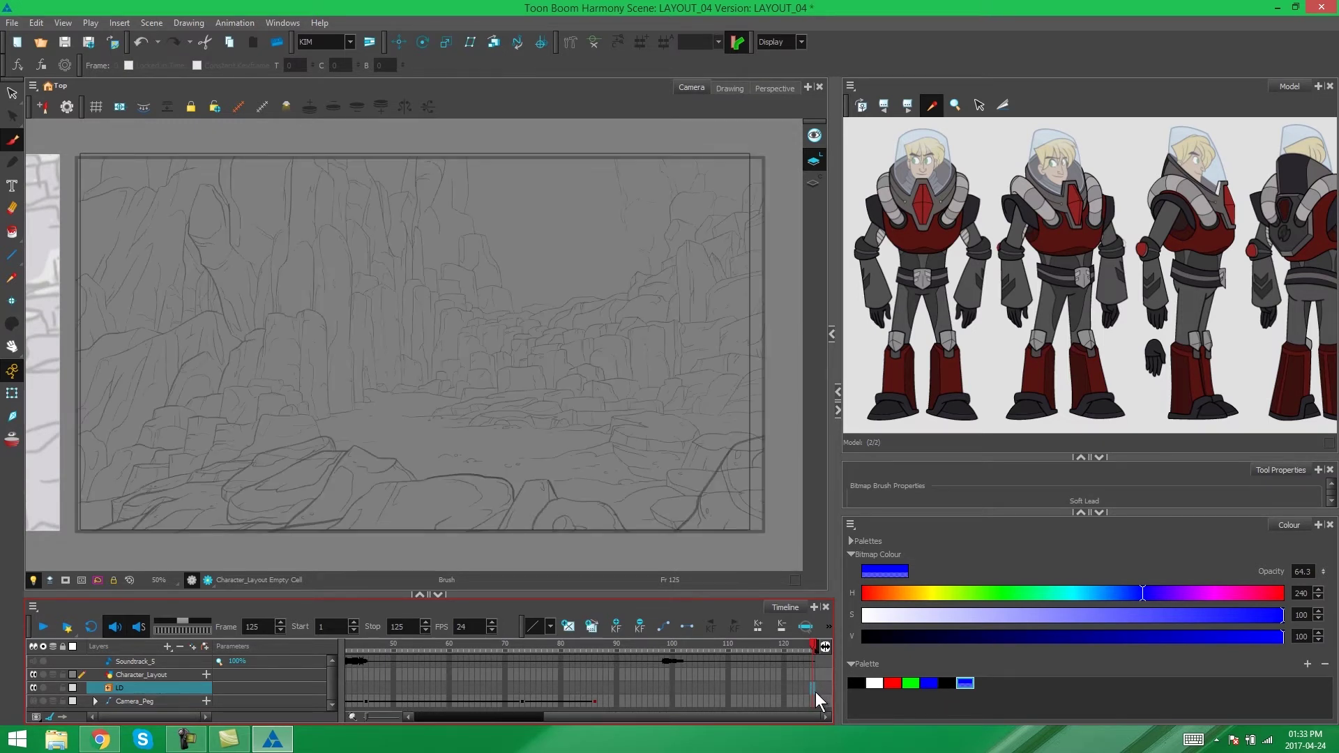
{"action": "key", "text": "shift+comma"}
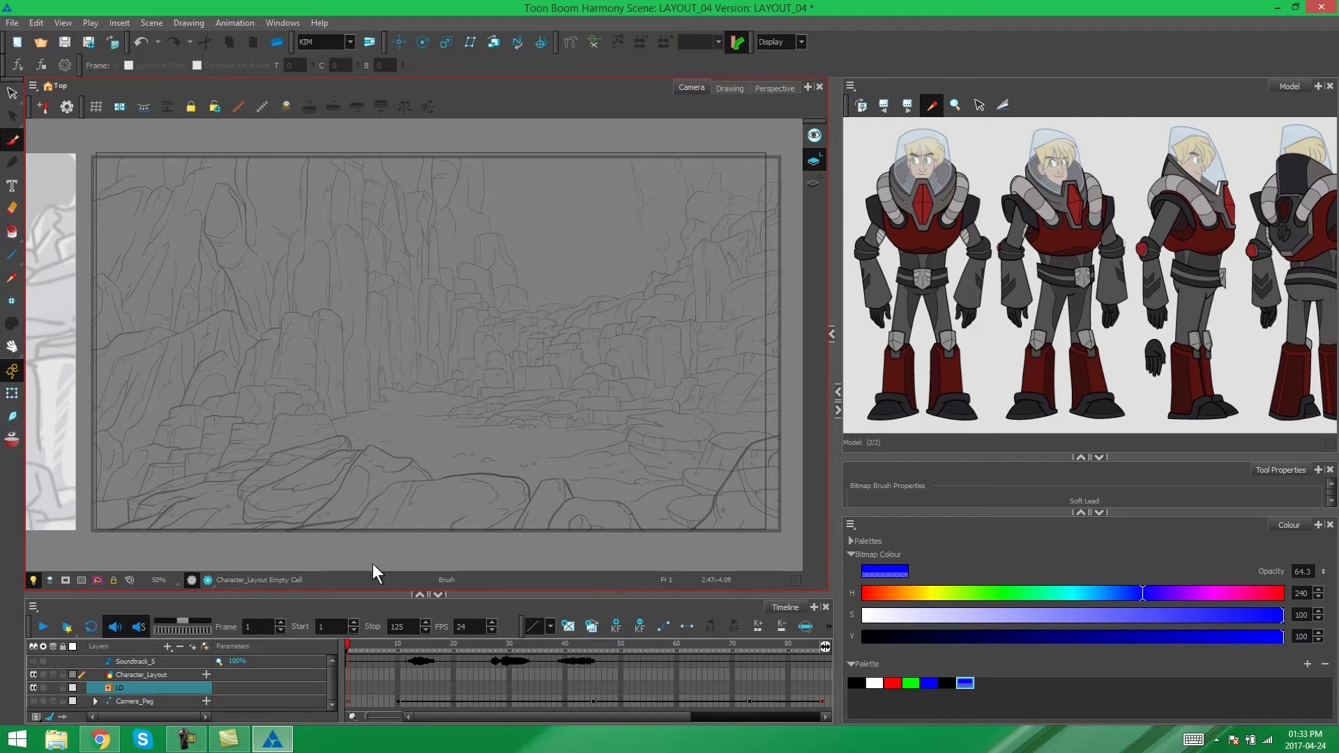
{"action": "key", "text": "space"}
Turn off Light Table and scrub the timeline to preview the character pose.
{"action": "mouse_move", "coordinate": [296, 346]}
{"action": "left_mouse_down"}
{"action": "mouse_move", "coordinate": [605, 362]}
{"action": "mouse_move", "coordinate": [981, 349]}
{"action": "left_mouse_up"}
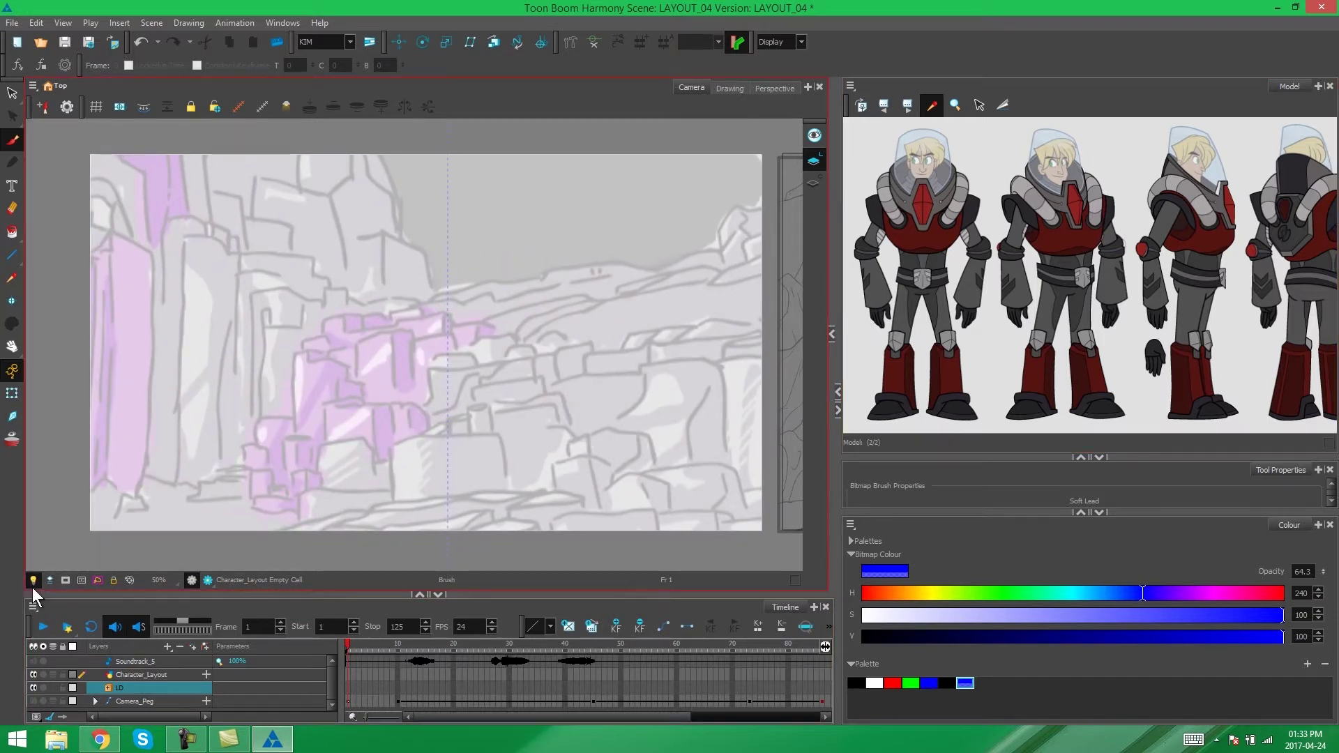
{"action": "left_click", "coordinate": [33, 581]}
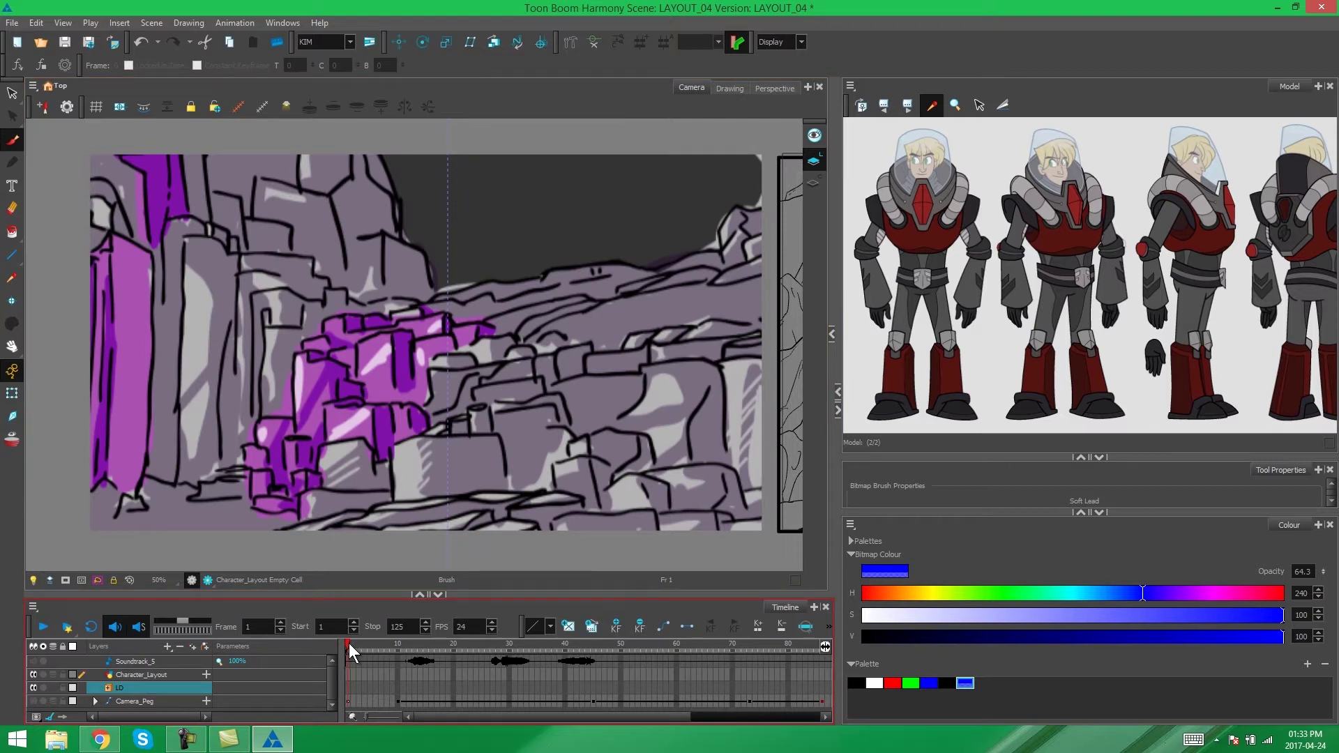
{"action": "mouse_move", "coordinate": [366, 645]}
{"action": "left_mouse_down"}
{"action": "mouse_move", "coordinate": [403, 640]}
{"action": "mouse_move", "coordinate": [373, 647]}
{"action": "left_mouse_up"}
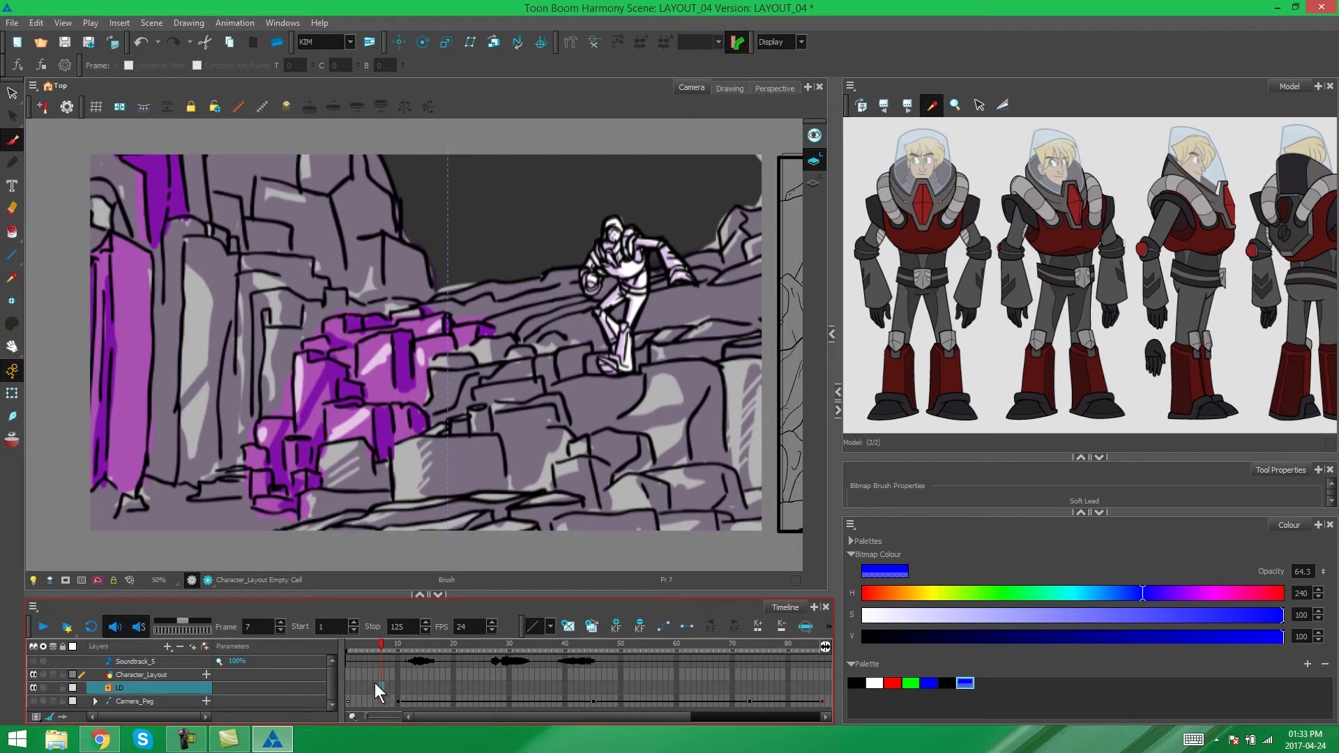
At Character_Layout frame 7, undo a test stroke and create empty drawing Character_Layout-1.
{"action": "left_click", "coordinate": [380, 674]}
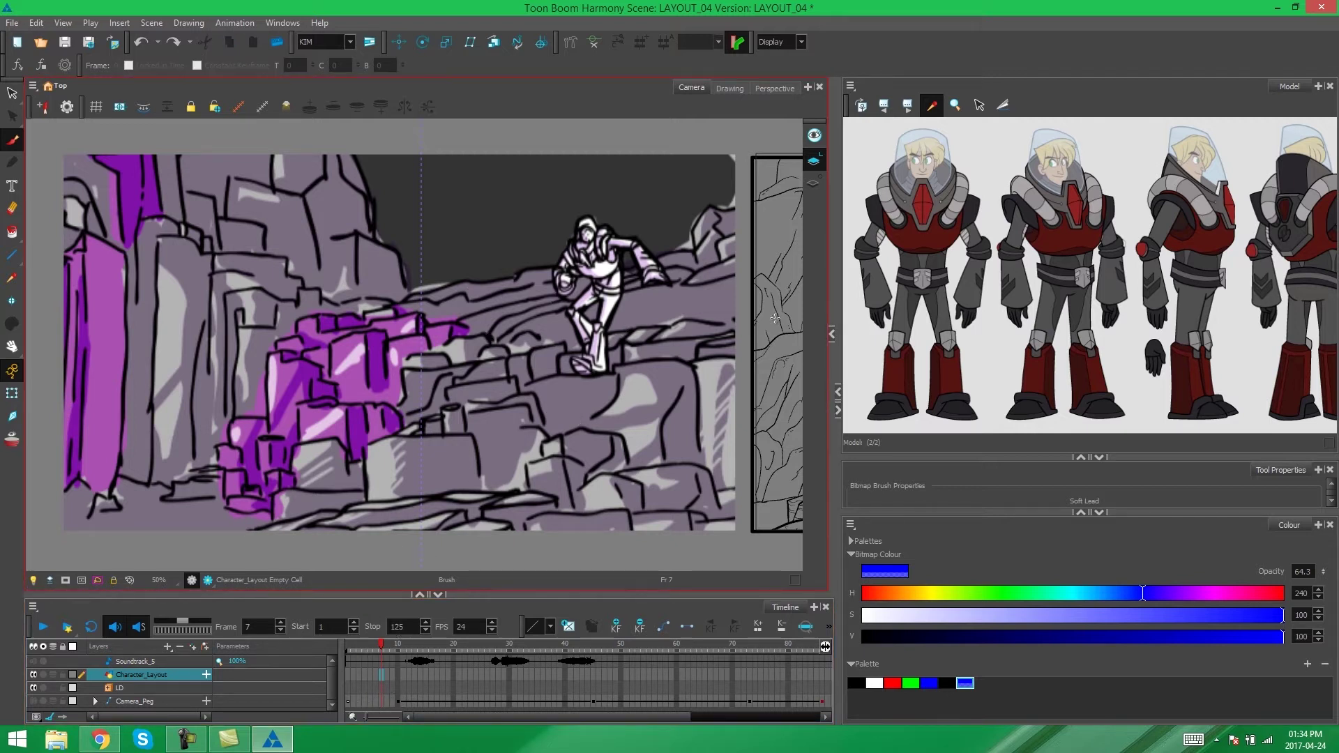
{"action": "left_click_drag", "start_coordinate": [585, 299], "coordinate": [463, 463]}
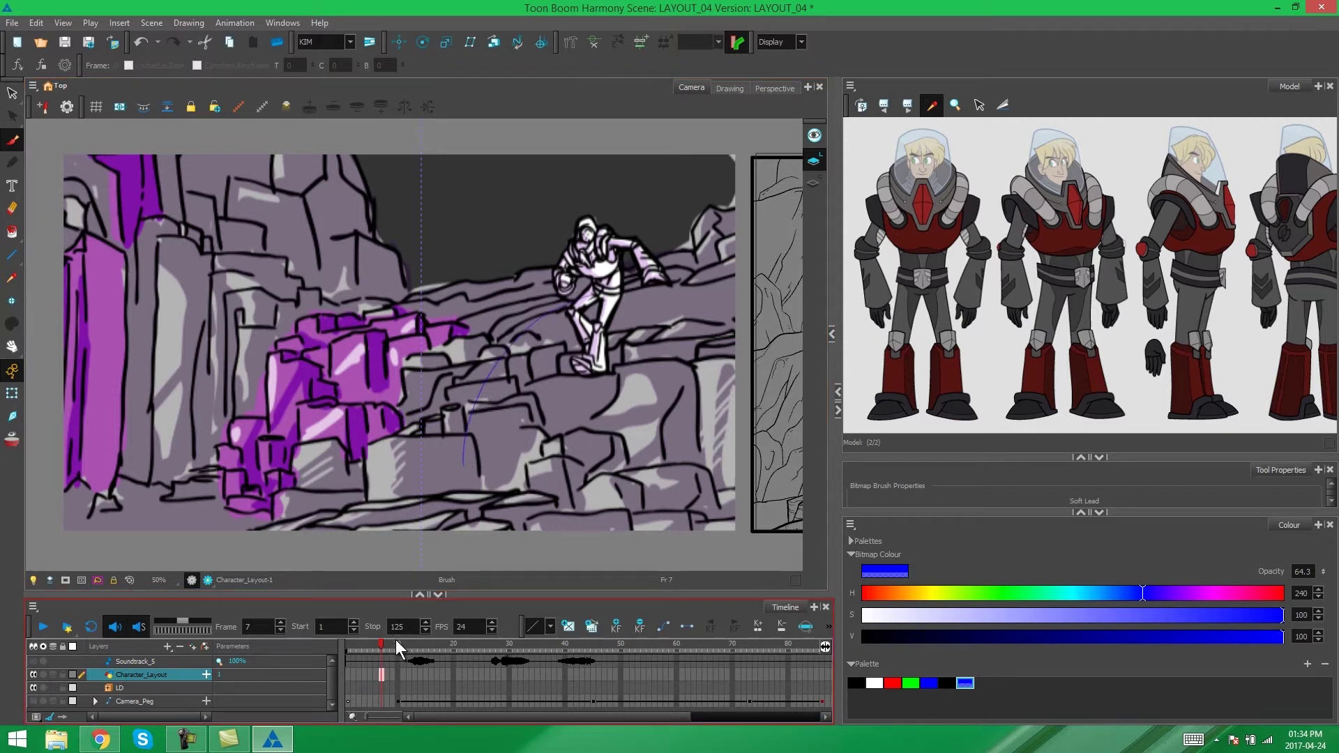
{"action": "key", "text": "ctrl+z"}
{"action": "left_click", "coordinate": [570, 627]}
Browse the Windows > Toolbars menu and close it without changes.
{"action": "left_click", "coordinate": [289, 22]}
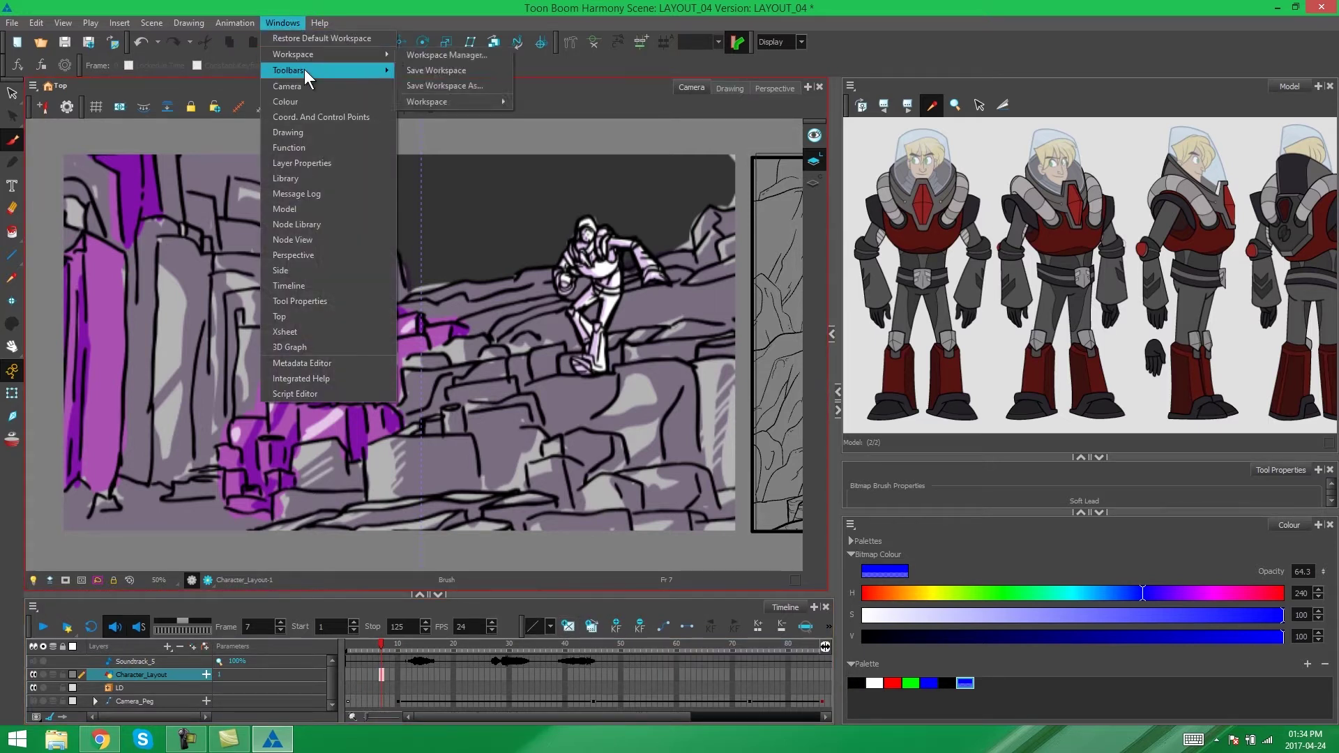
{"action": "mouse_move", "coordinate": [328, 69]}
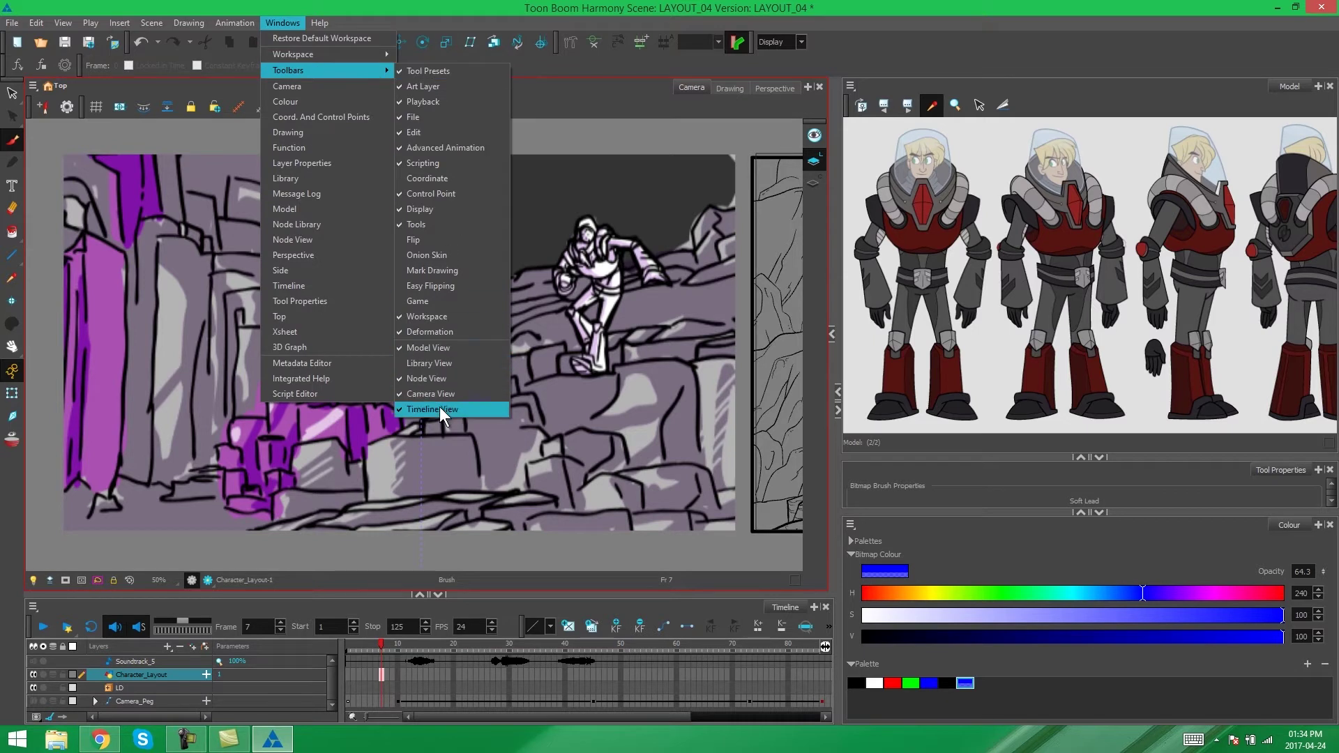
{"action": "left_click", "coordinate": [382, 641]}
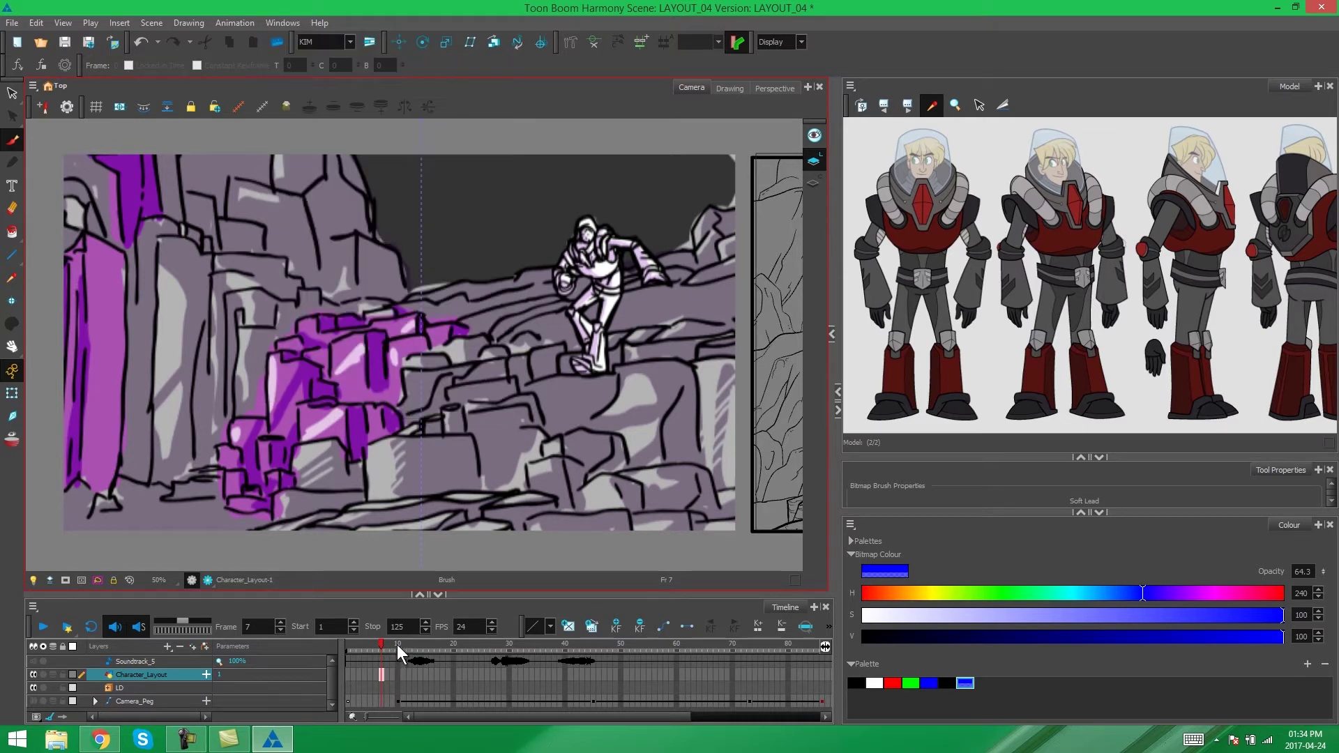
Frame the layout and canyon panels, view the model sheet's back poses, and enable Light Table.
{"action": "left_click_drag", "start_coordinate": [760, 351], "coordinate": [224, 359]}
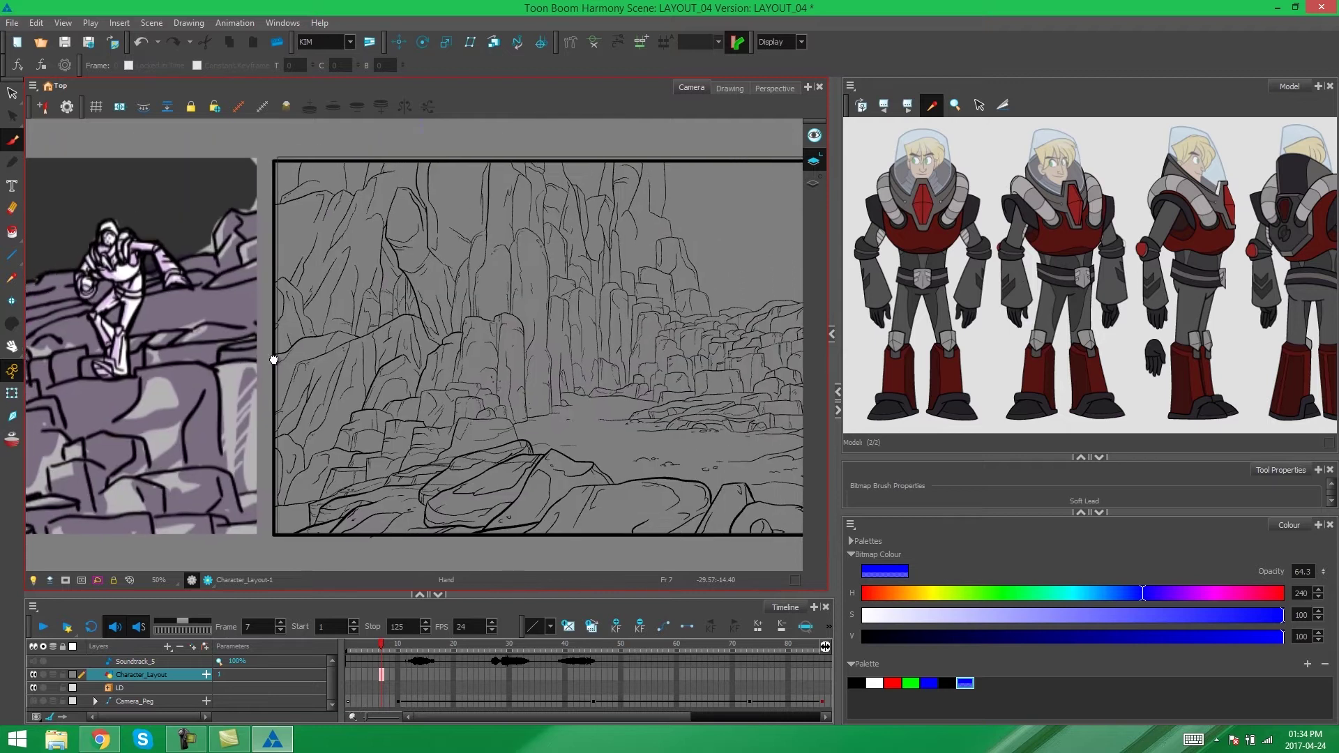
{"action": "scroll", "coordinate": [418, 376], "scroll_direction": "down", "scroll_amount": 1}
{"action": "left_click_drag", "start_coordinate": [430, 370], "coordinate": [563, 365]}
{"action": "left_click_drag", "start_coordinate": [652, 338], "coordinate": [584, 339]}
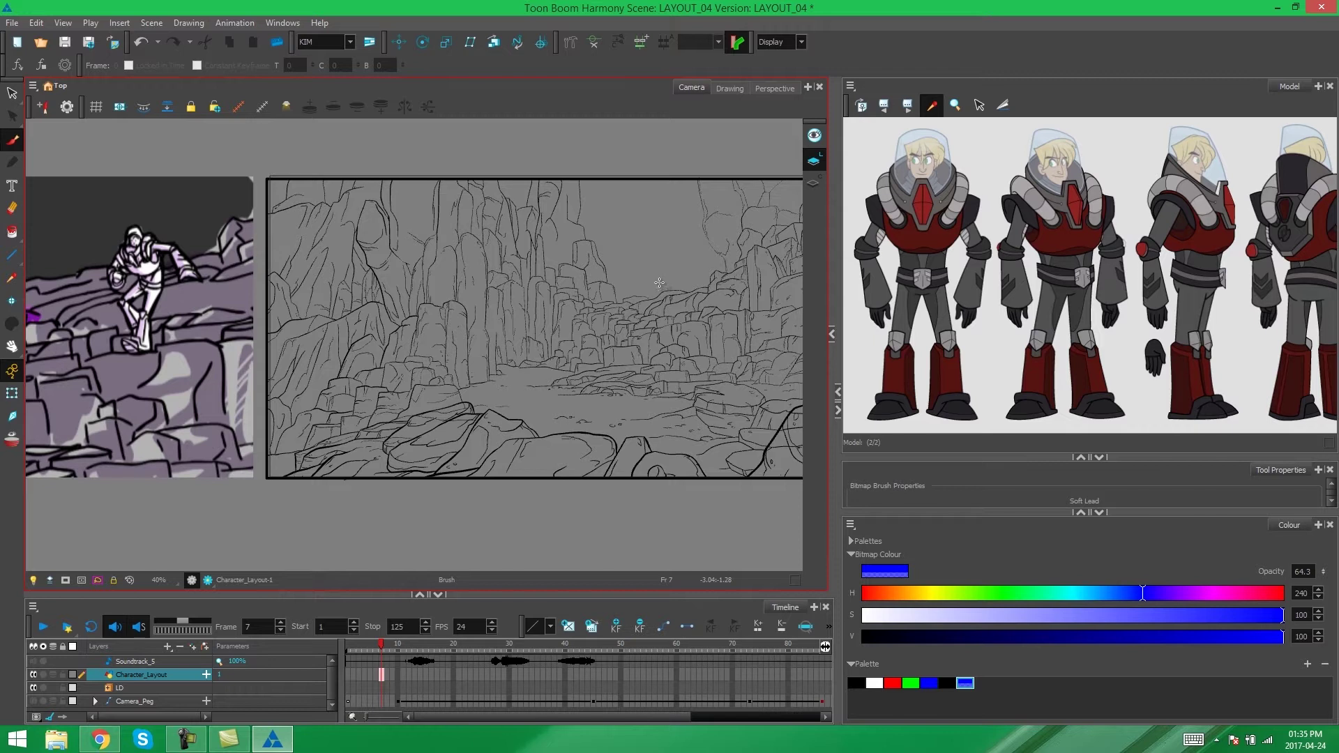
{"action": "scroll", "coordinate": [548, 303], "scroll_direction": "down", "scroll_amount": 1}
{"action": "left_click_drag", "start_coordinate": [262, 300], "coordinate": [547, 298]}
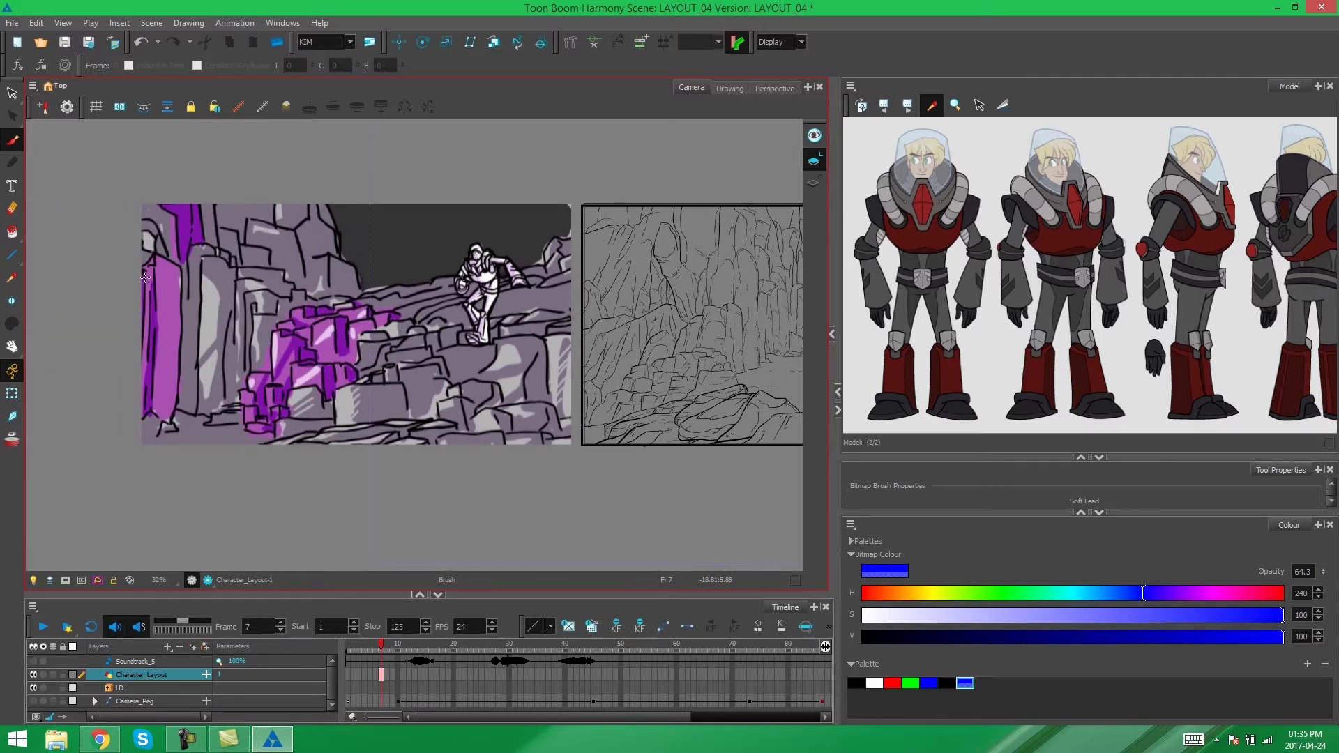
{"action": "mouse_move", "coordinate": [703, 314]}
{"action": "left_mouse_down"}
{"action": "mouse_move", "coordinate": [607, 300]}
{"action": "mouse_move", "coordinate": [676, 320]}
{"action": "mouse_move", "coordinate": [595, 307]}
{"action": "mouse_move", "coordinate": [652, 311]}
{"action": "mouse_move", "coordinate": [648, 338]}
{"action": "mouse_move", "coordinate": [518, 353]}
{"action": "left_mouse_up"}
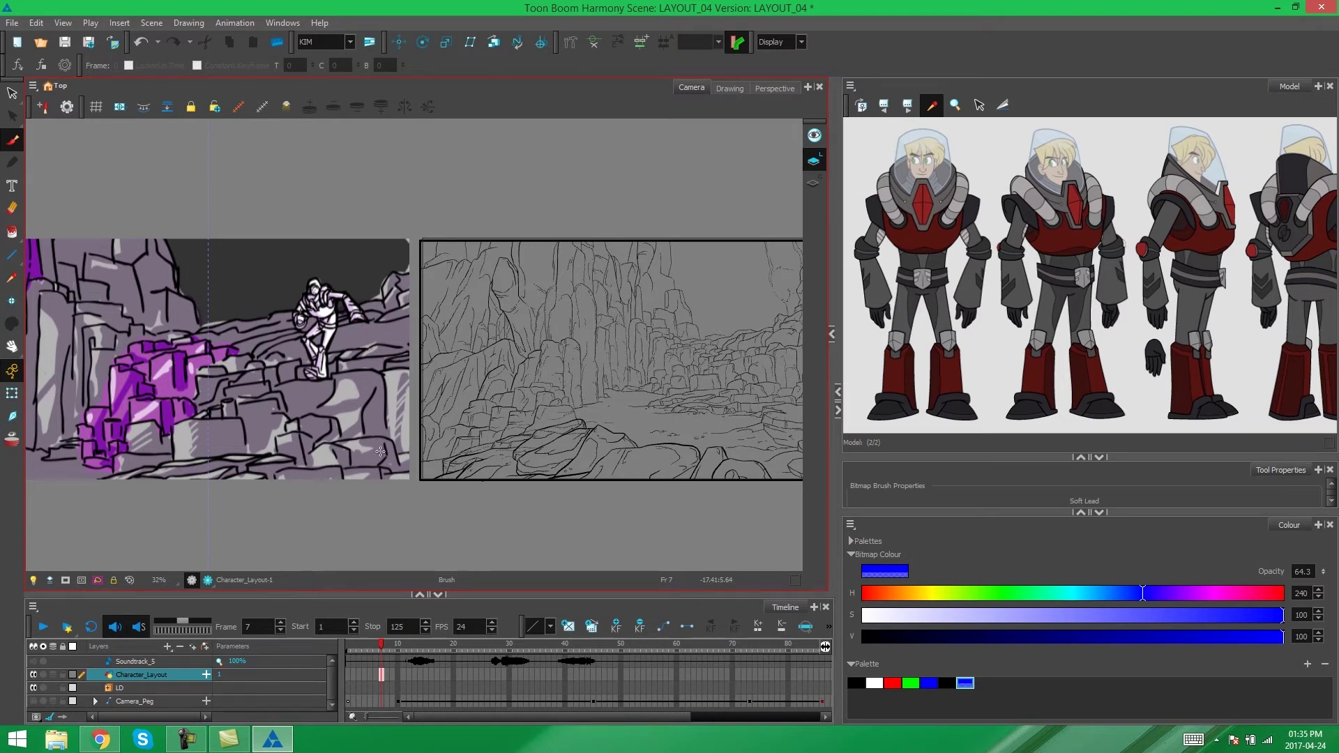
{"action": "mouse_move", "coordinate": [652, 386]}
{"action": "left_mouse_down"}
{"action": "mouse_move", "coordinate": [697, 383]}
{"action": "mouse_move", "coordinate": [602, 386]}
{"action": "left_mouse_up"}
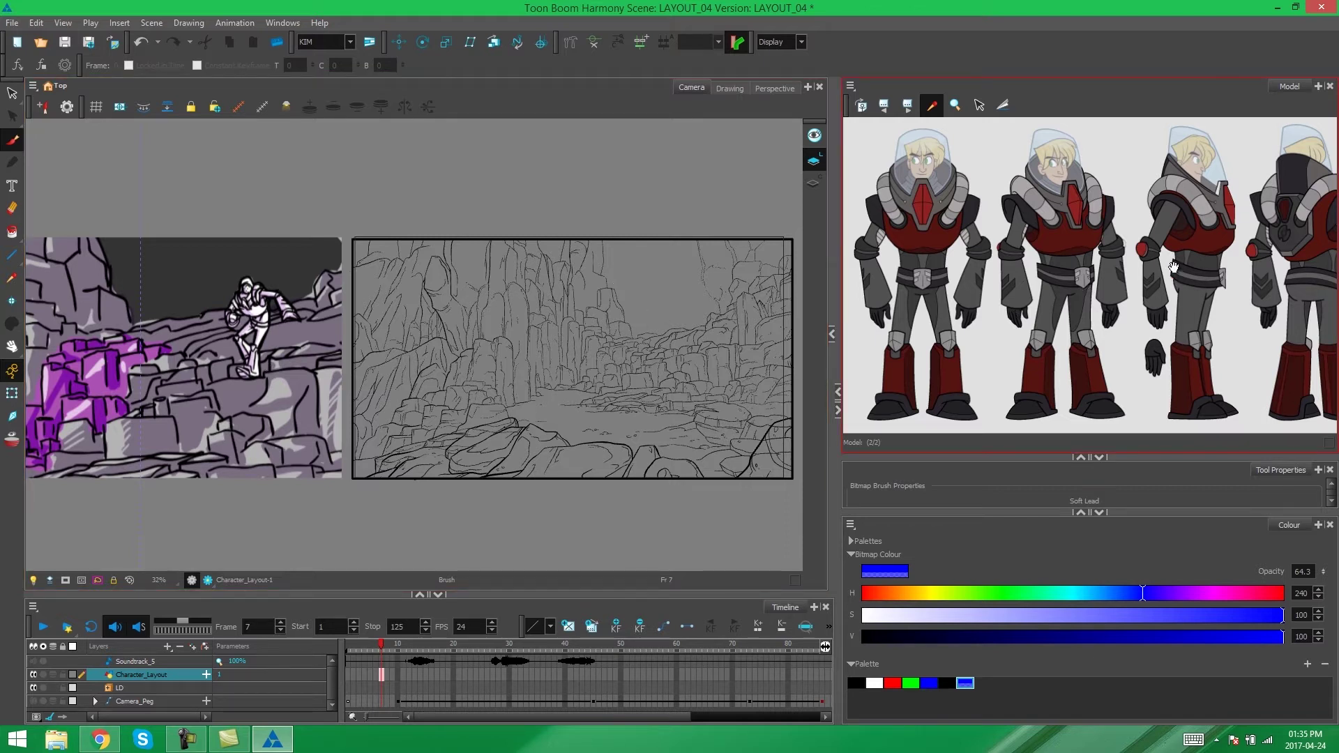
{"action": "left_click_drag", "start_coordinate": [1174, 267], "coordinate": [1211, 269]}
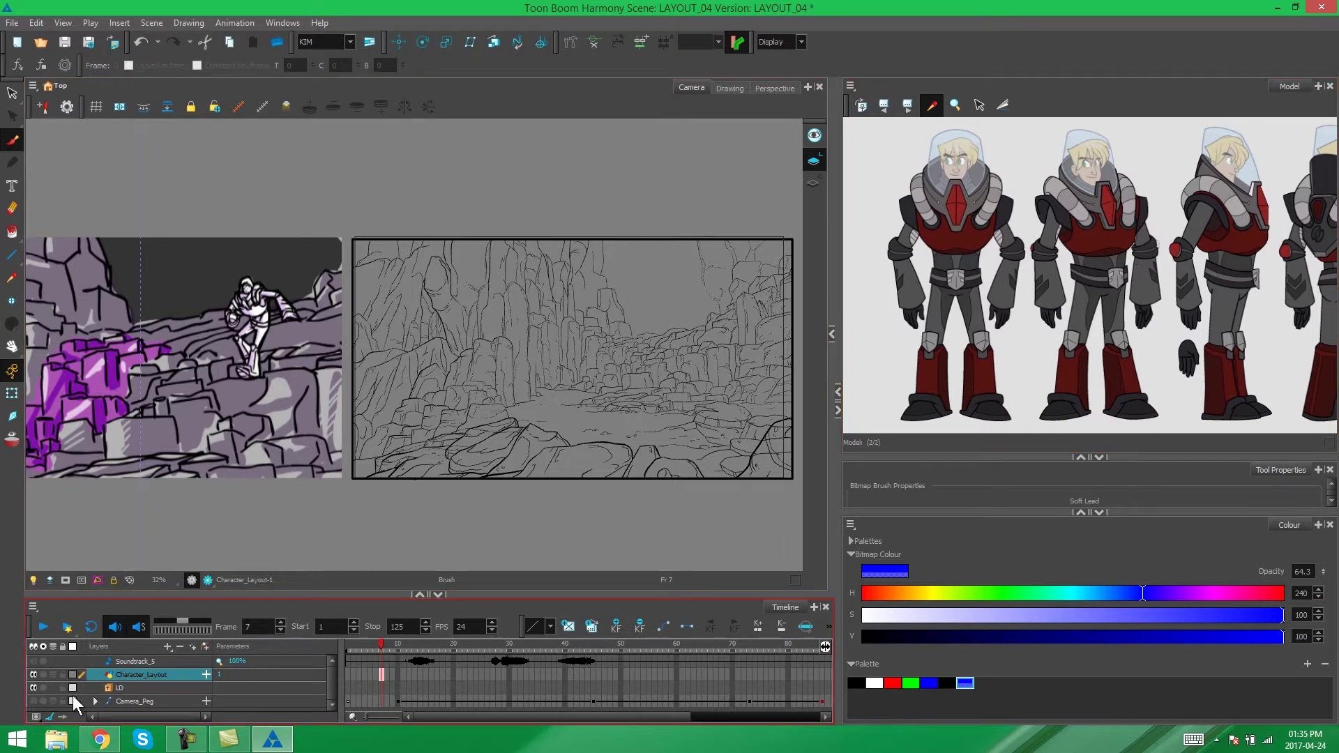
{"action": "left_click", "coordinate": [33, 580]}
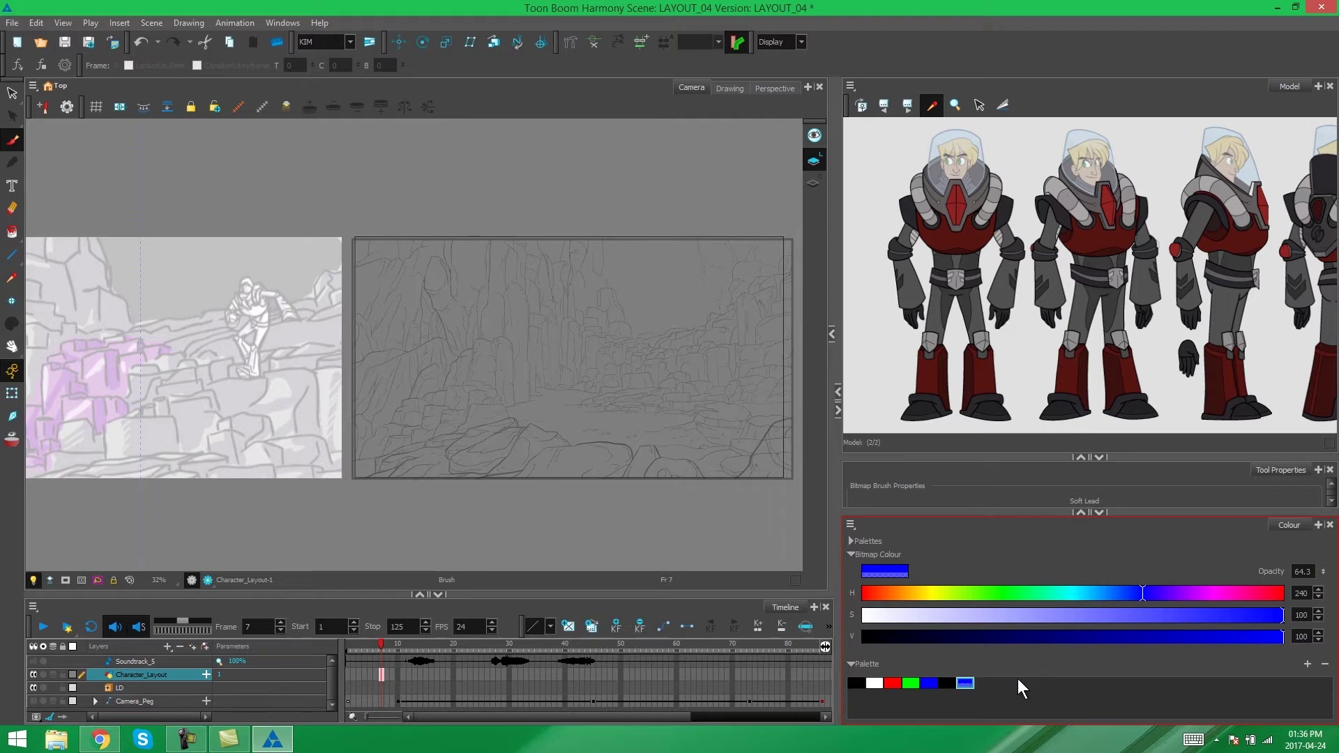
Make blue palette colour New 0 current, checking it in the Colour Picker.
{"action": "left_click", "coordinate": [967, 684]}
{"action": "double_click", "coordinate": [969, 684]}
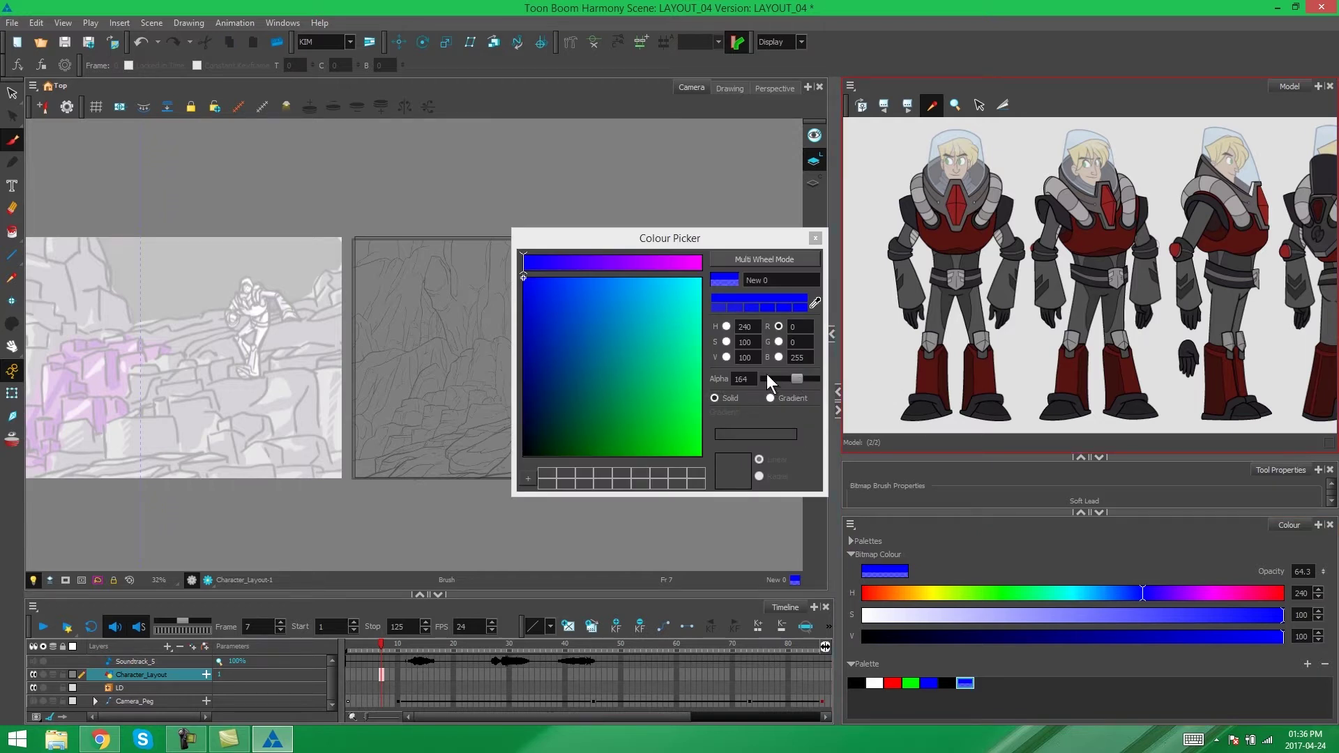
{"action": "left_click", "coordinate": [816, 238]}
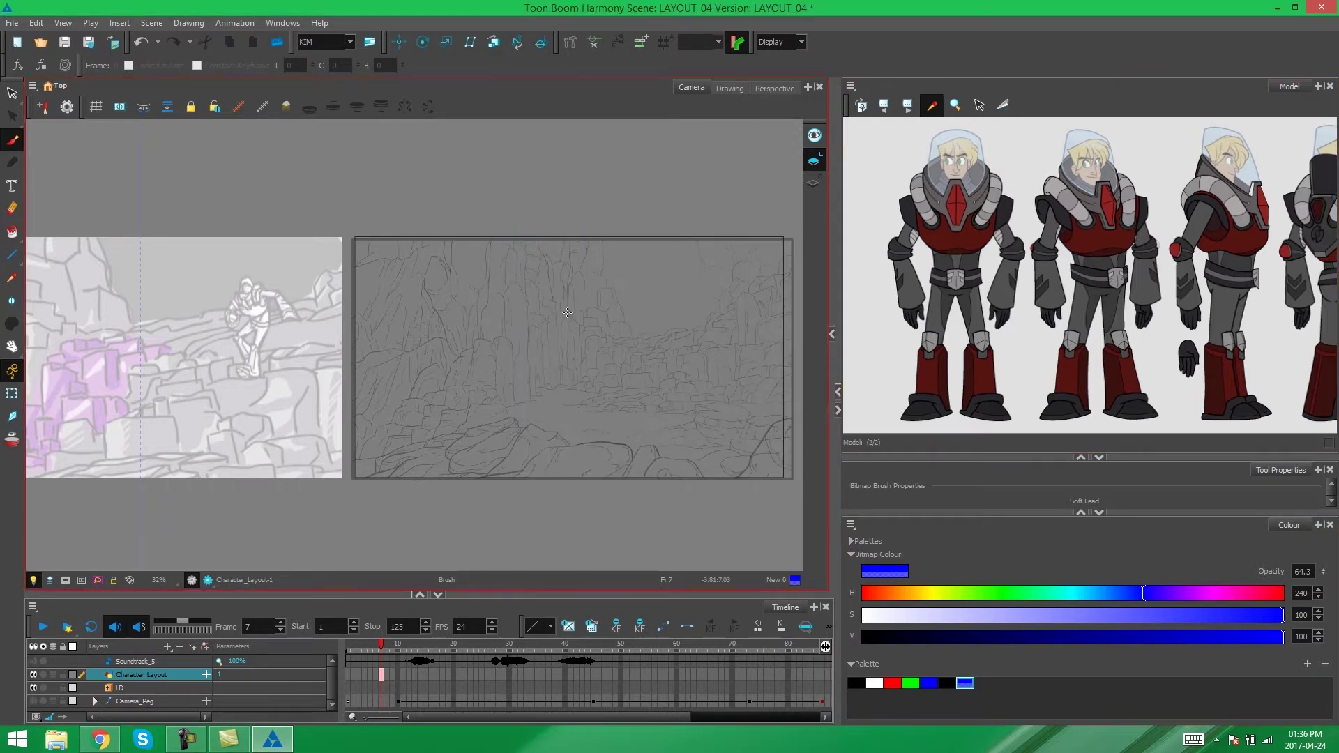
{"action": "scroll", "coordinate": [493, 316], "scroll_direction": "up", "scroll_amount": 1}
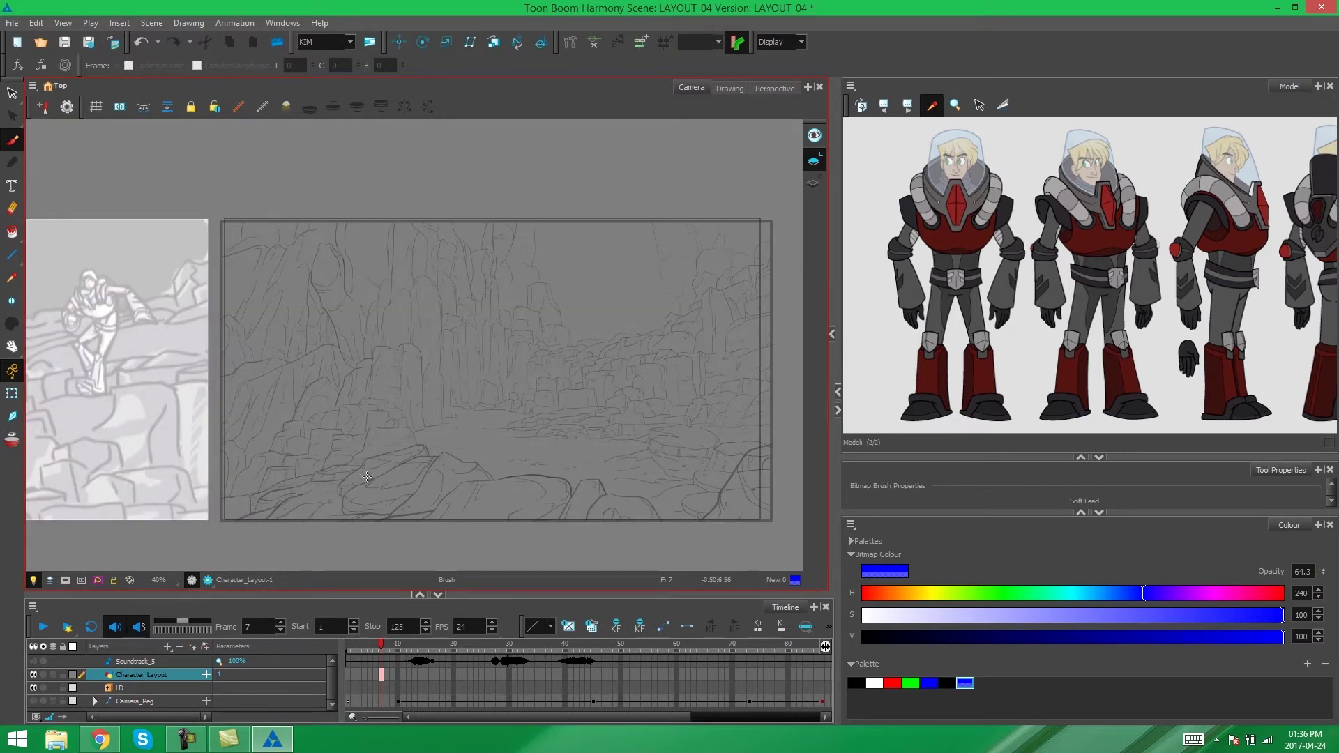
Sketch the character's leg, knee, foot, thigh and belt lines in blue.
{"action": "left_click_drag", "start_coordinate": [269, 317], "coordinate": [546, 299]}
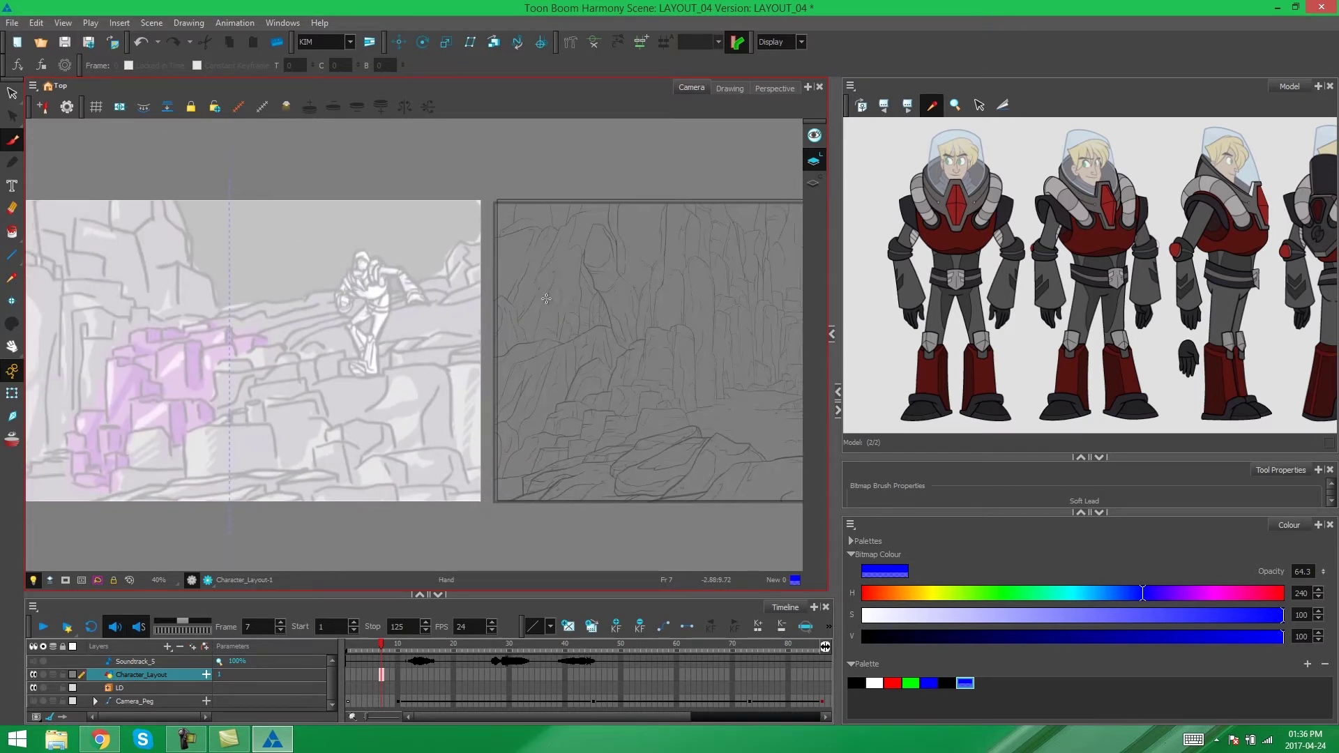
{"action": "scroll", "coordinate": [433, 279], "scroll_direction": "up", "scroll_amount": 5}
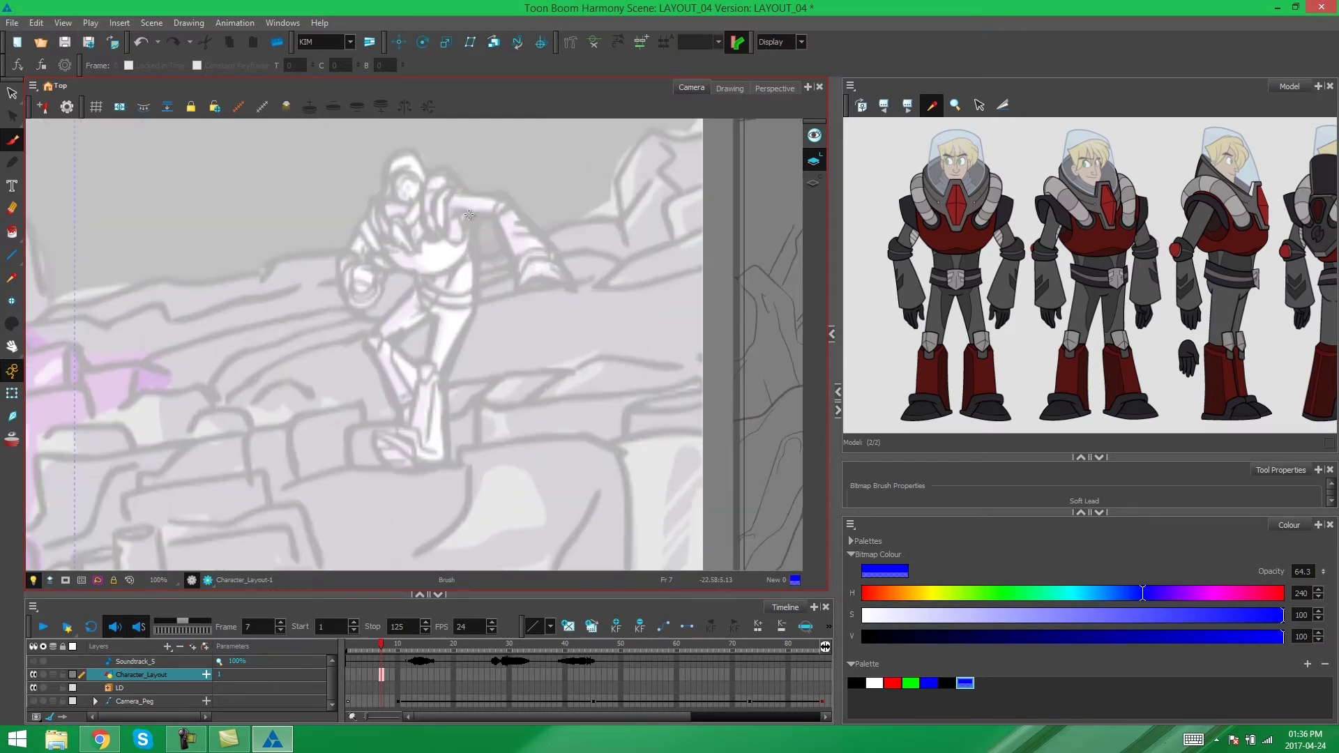
{"action": "left_click_drag", "start_coordinate": [468, 214], "coordinate": [445, 369]}
{"action": "mouse_move", "coordinate": [438, 316]}
{"action": "left_mouse_down"}
{"action": "mouse_move", "coordinate": [428, 369]}
{"action": "mouse_move", "coordinate": [444, 380]}
{"action": "mouse_move", "coordinate": [450, 460]}
{"action": "left_mouse_up"}
{"action": "mouse_move", "coordinate": [418, 374]}
{"action": "left_mouse_down"}
{"action": "mouse_move", "coordinate": [408, 429]}
{"action": "mouse_move", "coordinate": [446, 463]}
{"action": "mouse_move", "coordinate": [419, 439]}
{"action": "mouse_move", "coordinate": [447, 458]}
{"action": "mouse_move", "coordinate": [427, 443]}
{"action": "mouse_move", "coordinate": [403, 460]}
{"action": "left_mouse_up"}
{"action": "mouse_move", "coordinate": [443, 393]}
{"action": "left_mouse_down"}
{"action": "mouse_move", "coordinate": [427, 478]}
{"action": "mouse_move", "coordinate": [399, 418]}
{"action": "mouse_move", "coordinate": [434, 418]}
{"action": "mouse_move", "coordinate": [425, 429]}
{"action": "mouse_move", "coordinate": [452, 469]}
{"action": "left_mouse_up"}
{"action": "mouse_move", "coordinate": [407, 429]}
{"action": "left_mouse_down"}
{"action": "mouse_move", "coordinate": [456, 416]}
{"action": "mouse_move", "coordinate": [422, 386]}
{"action": "mouse_move", "coordinate": [436, 453]}
{"action": "mouse_move", "coordinate": [384, 402]}
{"action": "mouse_move", "coordinate": [442, 417]}
{"action": "mouse_move", "coordinate": [399, 419]}
{"action": "left_mouse_up"}
{"action": "mouse_move", "coordinate": [437, 422]}
{"action": "left_mouse_down"}
{"action": "mouse_move", "coordinate": [463, 382]}
{"action": "mouse_move", "coordinate": [421, 403]}
{"action": "mouse_move", "coordinate": [457, 401]}
{"action": "mouse_move", "coordinate": [459, 417]}
{"action": "left_mouse_up"}
{"action": "mouse_move", "coordinate": [405, 383]}
{"action": "left_mouse_down"}
{"action": "mouse_move", "coordinate": [419, 426]}
{"action": "mouse_move", "coordinate": [379, 397]}
{"action": "mouse_move", "coordinate": [409, 445]}
{"action": "left_mouse_up"}
Sketch the shoulder, arms, helmet and clenched fist in blue.
{"action": "left_click_drag", "start_coordinate": [441, 307], "coordinate": [417, 289]}
{"action": "mouse_move", "coordinate": [407, 293]}
{"action": "left_mouse_down"}
{"action": "mouse_move", "coordinate": [408, 341]}
{"action": "mouse_move", "coordinate": [426, 357]}
{"action": "left_mouse_up"}
{"action": "left_click_drag", "start_coordinate": [444, 307], "coordinate": [421, 349]}
{"action": "left_click_drag", "start_coordinate": [409, 292], "coordinate": [439, 314]}
{"action": "mouse_move", "coordinate": [478, 403]}
{"action": "left_mouse_down"}
{"action": "mouse_move", "coordinate": [427, 380]}
{"action": "mouse_move", "coordinate": [385, 388]}
{"action": "mouse_move", "coordinate": [477, 414]}
{"action": "left_mouse_up"}
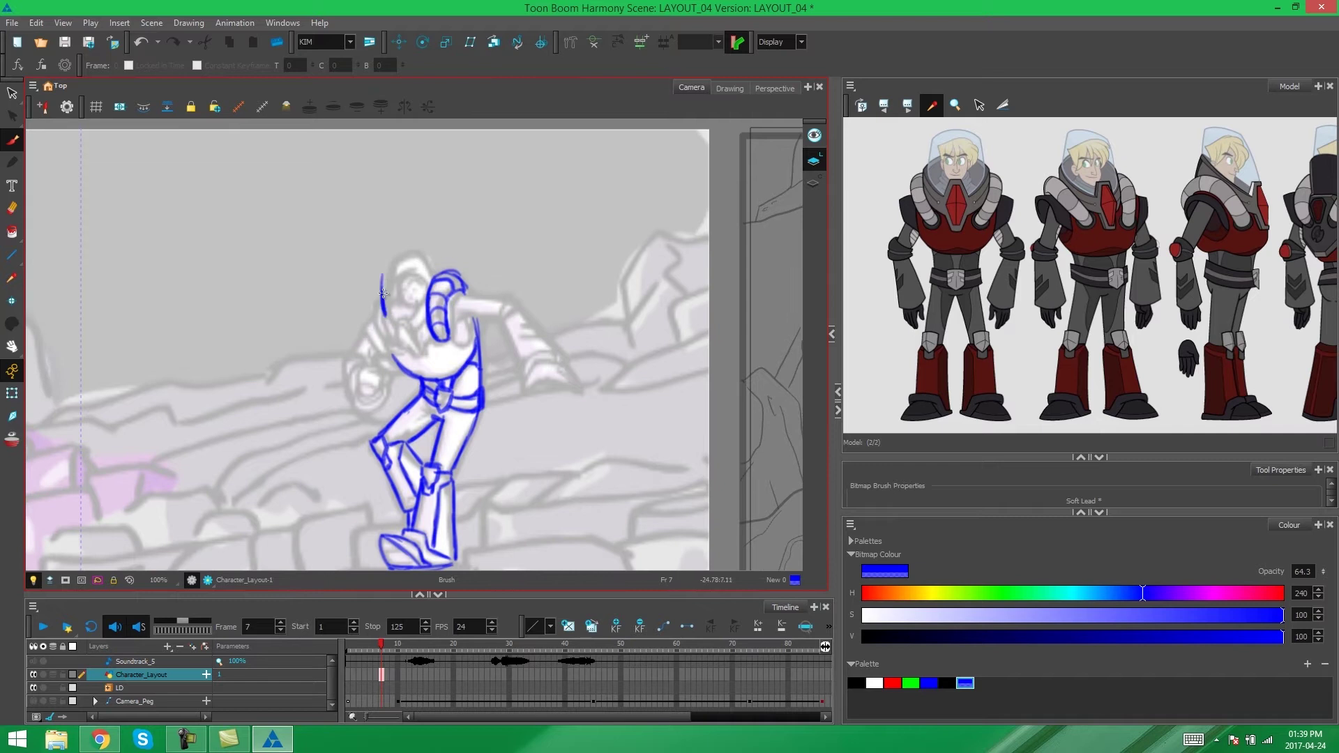
{"action": "mouse_move", "coordinate": [387, 268]}
{"action": "left_mouse_down"}
{"action": "mouse_move", "coordinate": [394, 325]}
{"action": "mouse_move", "coordinate": [377, 335]}
{"action": "mouse_move", "coordinate": [388, 321]}
{"action": "mouse_move", "coordinate": [418, 356]}
{"action": "mouse_move", "coordinate": [406, 322]}
{"action": "mouse_move", "coordinate": [415, 349]}
{"action": "left_mouse_up"}
{"action": "mouse_move", "coordinate": [440, 270]}
{"action": "left_mouse_down"}
{"action": "mouse_move", "coordinate": [418, 314]}
{"action": "mouse_move", "coordinate": [383, 308]}
{"action": "mouse_move", "coordinate": [421, 319]}
{"action": "mouse_move", "coordinate": [460, 300]}
{"action": "mouse_move", "coordinate": [492, 307]}
{"action": "mouse_move", "coordinate": [481, 345]}
{"action": "mouse_move", "coordinate": [535, 358]}
{"action": "mouse_move", "coordinate": [497, 377]}
{"action": "mouse_move", "coordinate": [547, 387]}
{"action": "mouse_move", "coordinate": [496, 322]}
{"action": "mouse_move", "coordinate": [514, 331]}
{"action": "mouse_move", "coordinate": [643, 297]}
{"action": "left_mouse_up"}
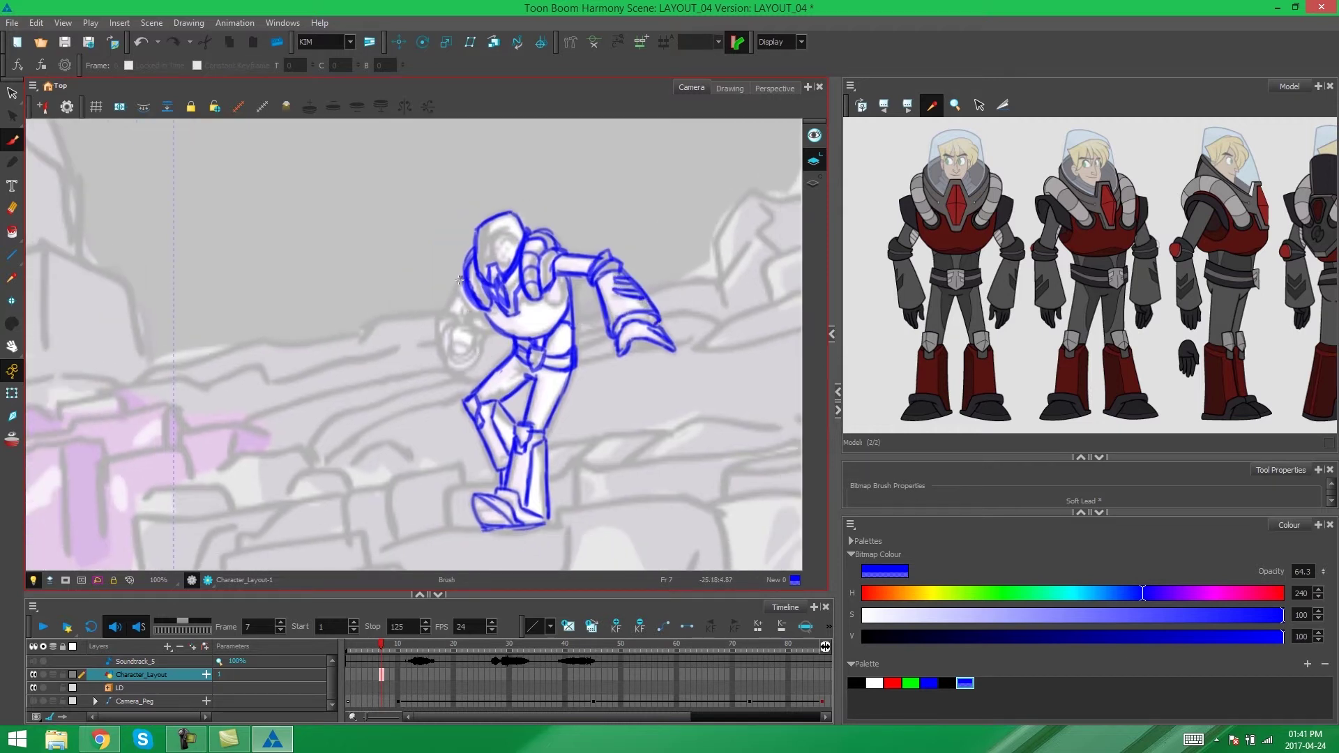
{"action": "mouse_move", "coordinate": [462, 286]}
{"action": "left_mouse_down"}
{"action": "mouse_move", "coordinate": [456, 355]}
{"action": "mouse_move", "coordinate": [481, 340]}
{"action": "mouse_move", "coordinate": [451, 337]}
{"action": "mouse_move", "coordinate": [444, 355]}
{"action": "mouse_move", "coordinate": [448, 314]}
{"action": "mouse_move", "coordinate": [444, 342]}
{"action": "mouse_move", "coordinate": [403, 381]}
{"action": "mouse_move", "coordinate": [446, 327]}
{"action": "left_mouse_up"}
{"action": "mouse_move", "coordinate": [404, 260]}
{"action": "left_mouse_down"}
{"action": "mouse_move", "coordinate": [418, 287]}
{"action": "mouse_move", "coordinate": [433, 271]}
{"action": "mouse_move", "coordinate": [429, 307]}
{"action": "mouse_move", "coordinate": [438, 299]}
{"action": "mouse_move", "coordinate": [359, 370]}
{"action": "left_mouse_up"}
{"action": "scroll", "coordinate": [427, 309], "scroll_direction": "down", "scroll_amount": 2}
{"action": "scroll", "coordinate": [391, 349], "scroll_direction": "up", "scroll_amount": 3}
Add finishing strokes around the fist and thigh.
{"action": "left_click_drag", "start_coordinate": [335, 311], "coordinate": [326, 356]}
{"action": "left_click_drag", "start_coordinate": [328, 345], "coordinate": [369, 374]}
{"action": "scroll", "coordinate": [369, 373], "scroll_direction": "up", "scroll_amount": 1}
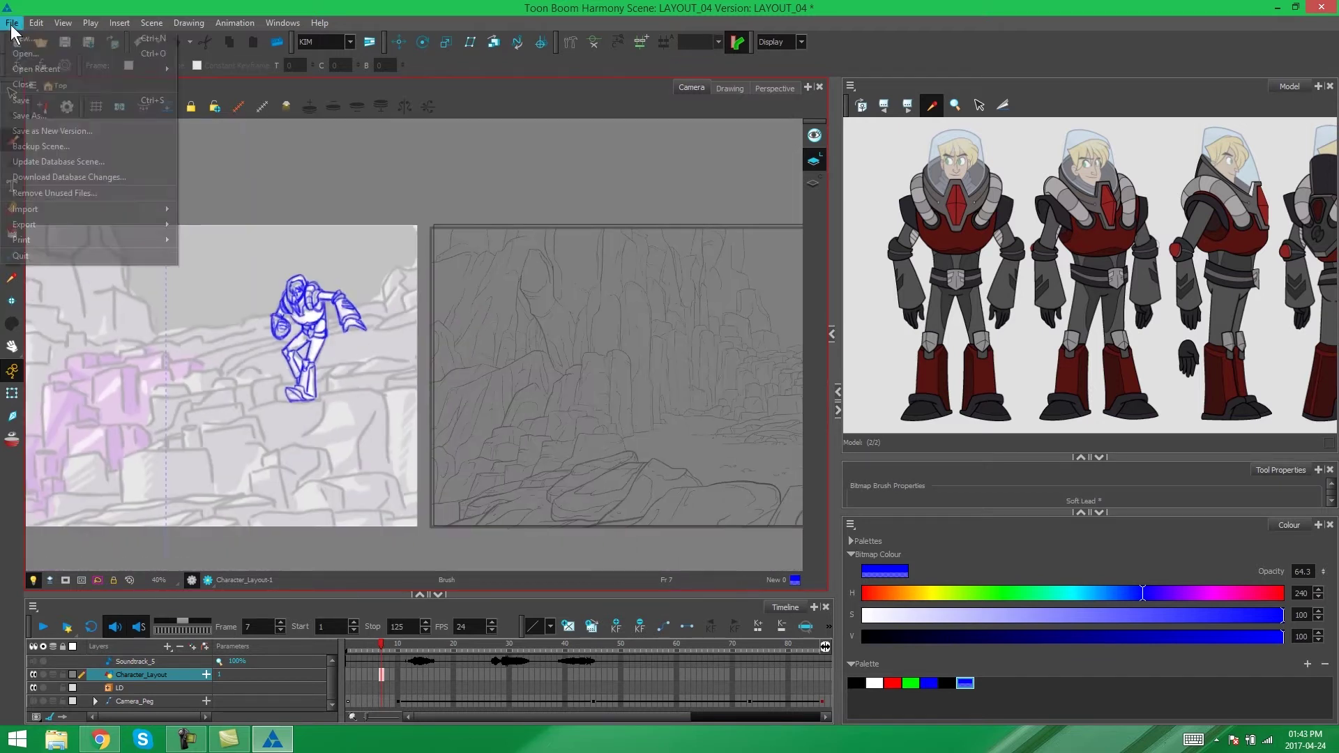
{"action": "left_click_drag", "start_coordinate": [320, 258], "coordinate": [365, 340]}
{"action": "scroll", "coordinate": [365, 340], "scroll_direction": "down", "scroll_amount": 5}
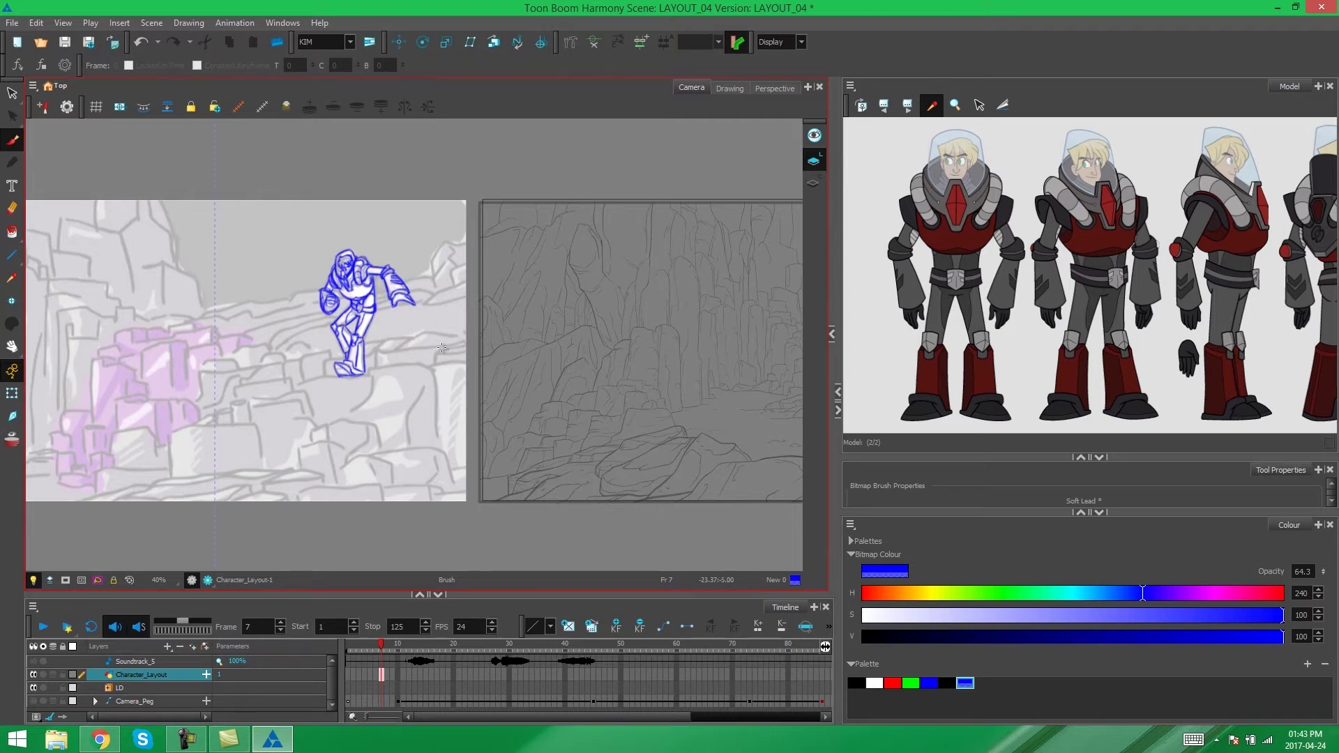
{"action": "left_click_drag", "start_coordinate": [434, 317], "coordinate": [309, 397]}
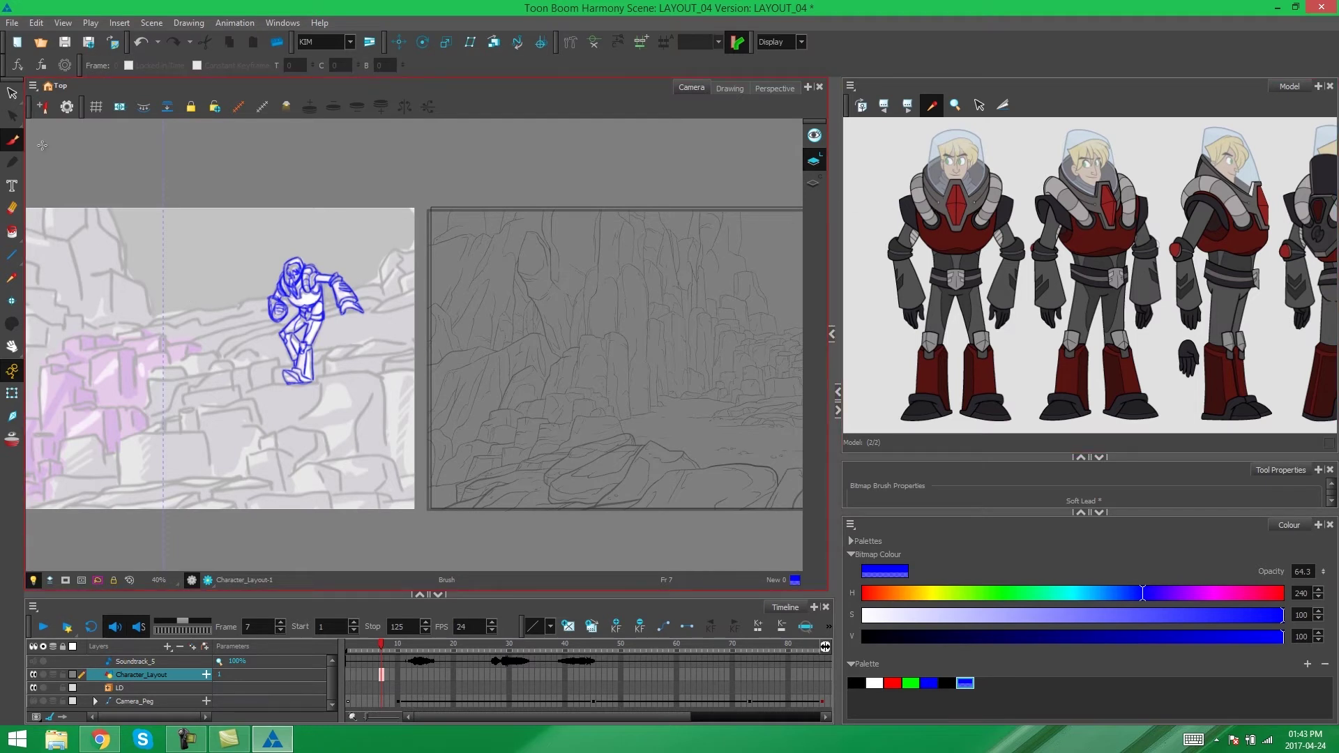
Lasso the blue character sketch and drag it onto the canyon background.
{"action": "left_click", "coordinate": [12, 93]}
{"action": "key", "text": "space"}
{"action": "left_click_drag", "start_coordinate": [356, 341], "coordinate": [306, 334]}
{"action": "left_click_drag", "start_coordinate": [334, 219], "coordinate": [183, 388]}
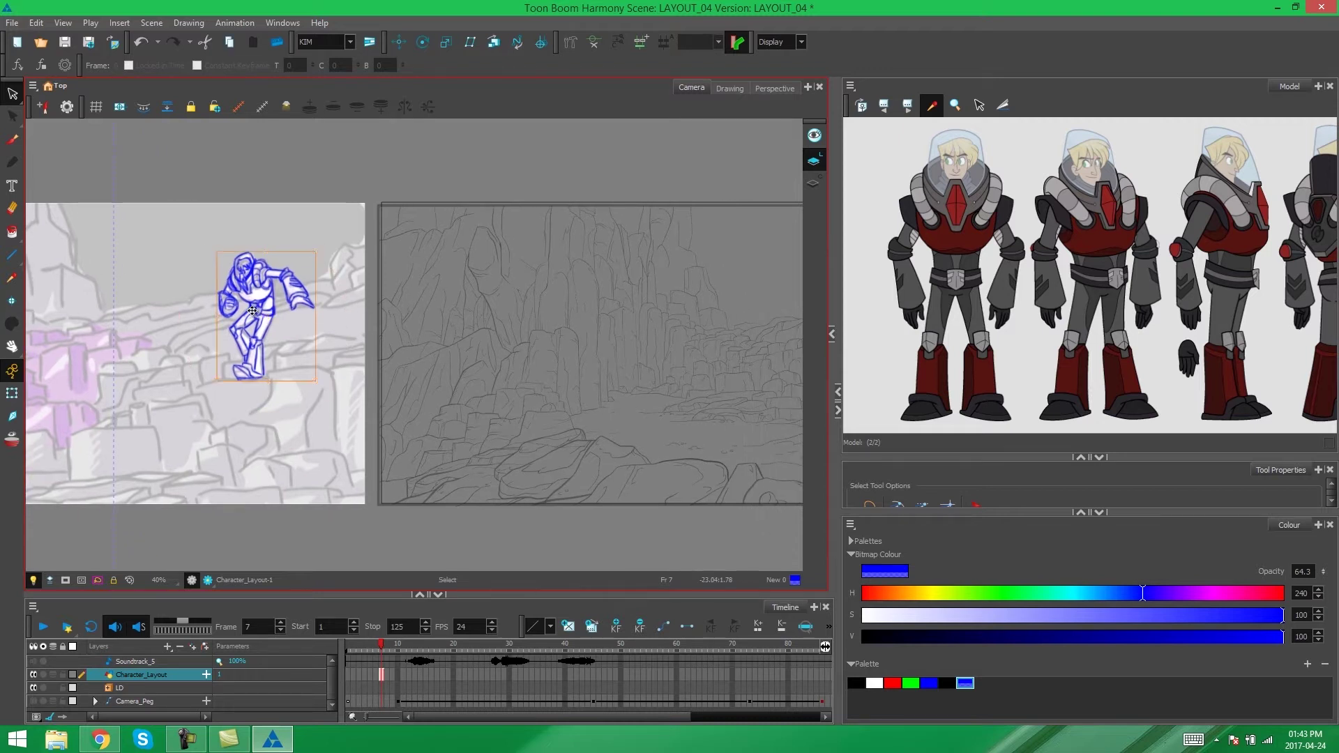
{"action": "left_click_drag", "start_coordinate": [261, 315], "coordinate": [573, 326]}
Scale the blue character down from a corner handle to suit the canyon.
{"action": "key", "text": "space"}
{"action": "scroll", "coordinate": [637, 308], "scroll_direction": "down", "scroll_amount": 2}
{"action": "left_click_drag", "start_coordinate": [660, 291], "coordinate": [665, 254]}
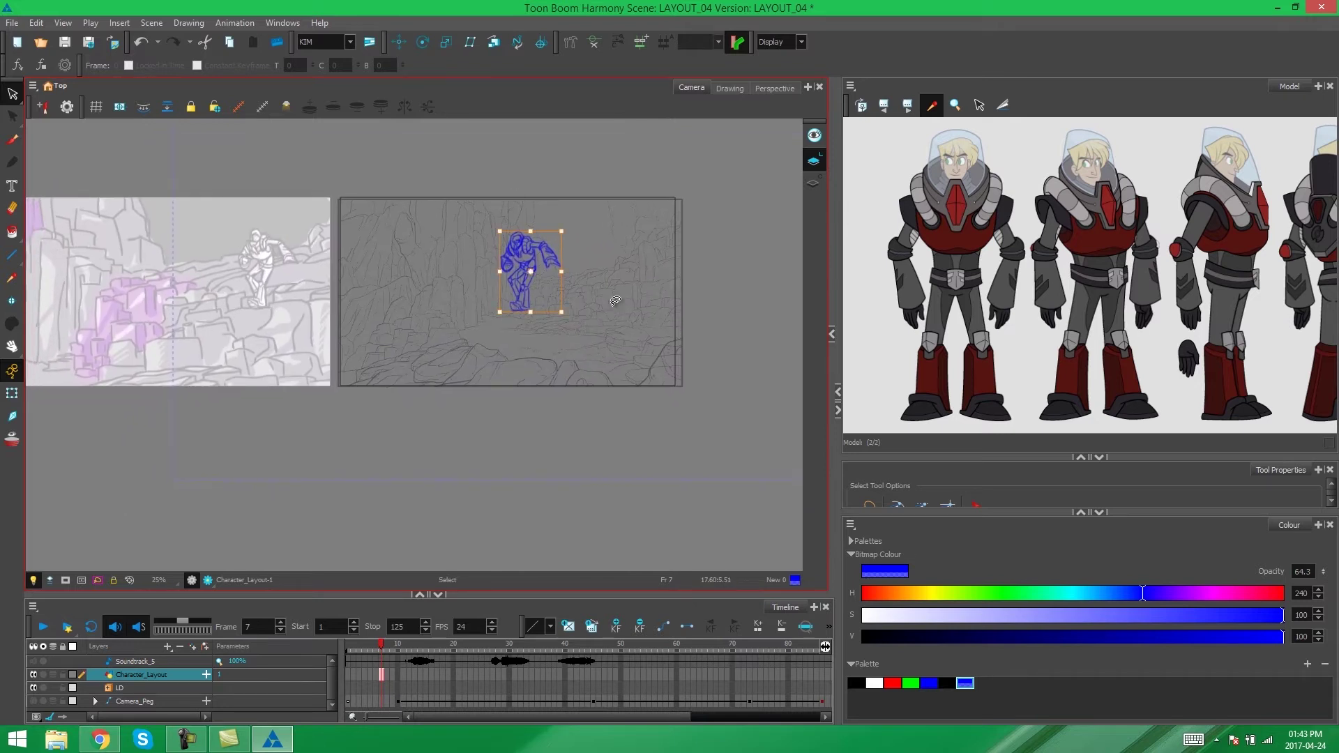
{"action": "scroll", "coordinate": [575, 251], "scroll_direction": "up", "scroll_amount": 5}
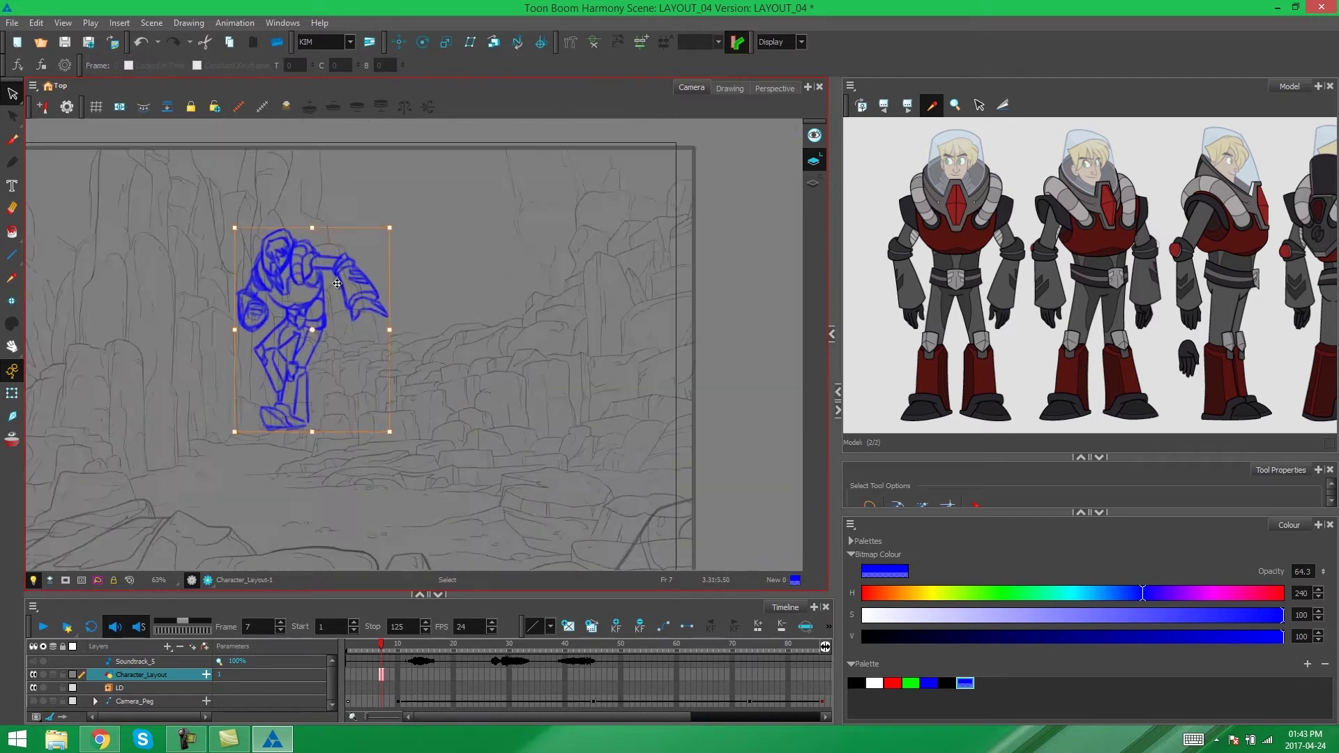
{"action": "scroll", "coordinate": [217, 210], "scroll_direction": "up", "scroll_amount": 1}
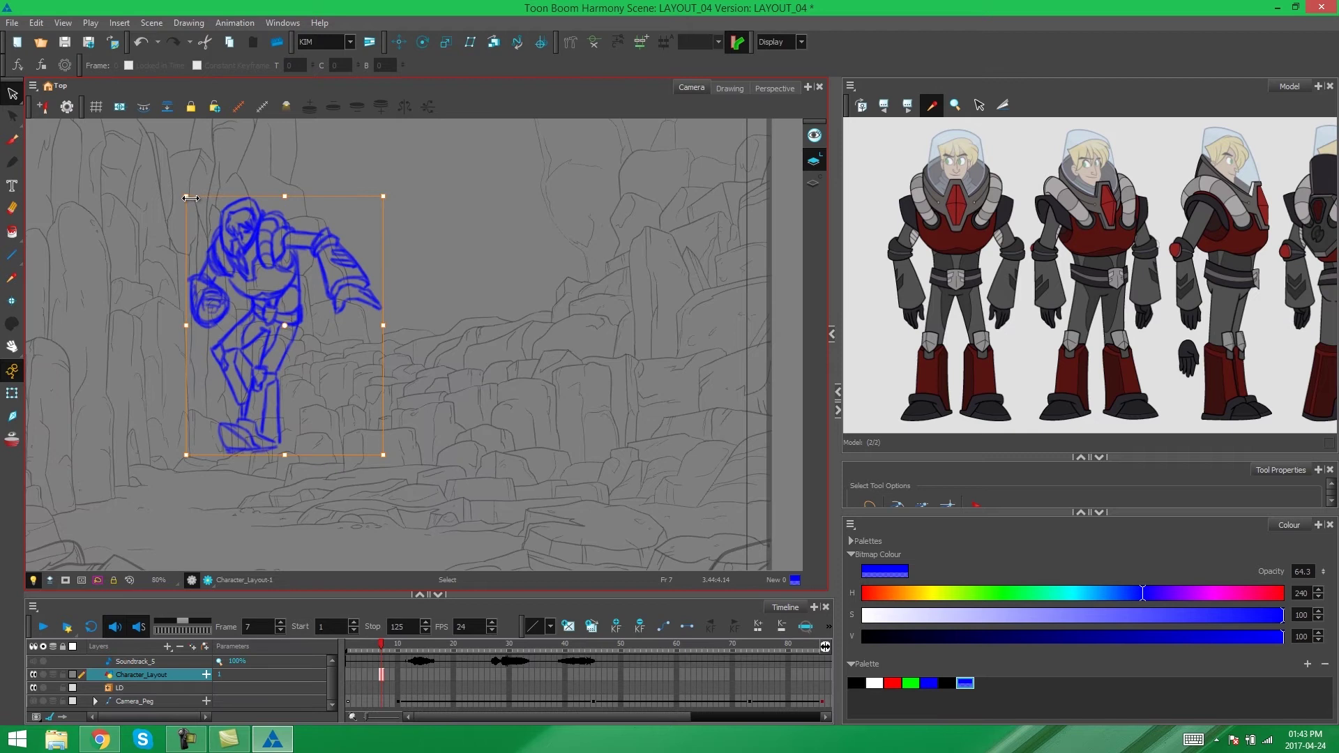
{"action": "left_click_drag", "start_coordinate": [196, 205], "coordinate": [509, 264]}
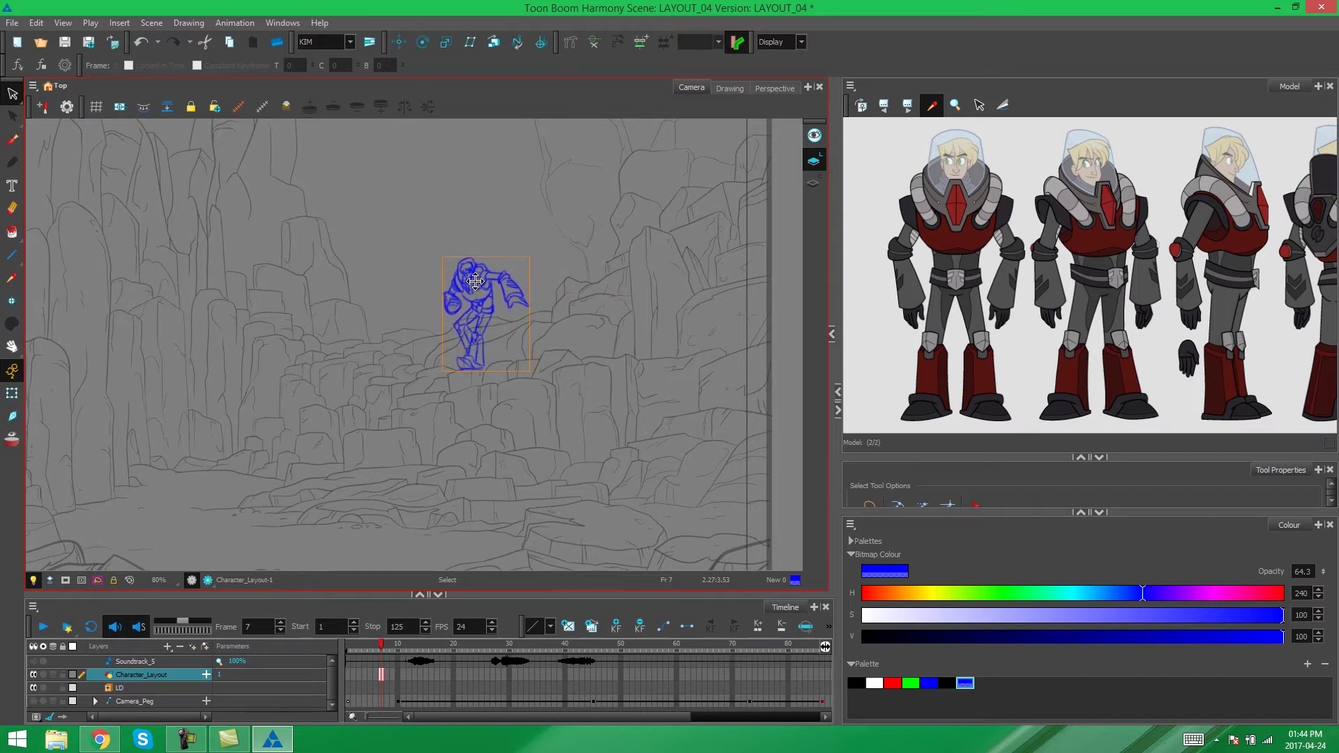
{"action": "scroll", "coordinate": [452, 319], "scroll_direction": "down", "scroll_amount": 3}
{"action": "mouse_move", "coordinate": [397, 328]}
{"action": "left_mouse_down"}
{"action": "mouse_move", "coordinate": [714, 296]}
{"action": "mouse_move", "coordinate": [688, 339]}
{"action": "mouse_move", "coordinate": [580, 380]}
{"action": "mouse_move", "coordinate": [658, 373]}
{"action": "mouse_move", "coordinate": [392, 386]}
{"action": "left_mouse_up"}
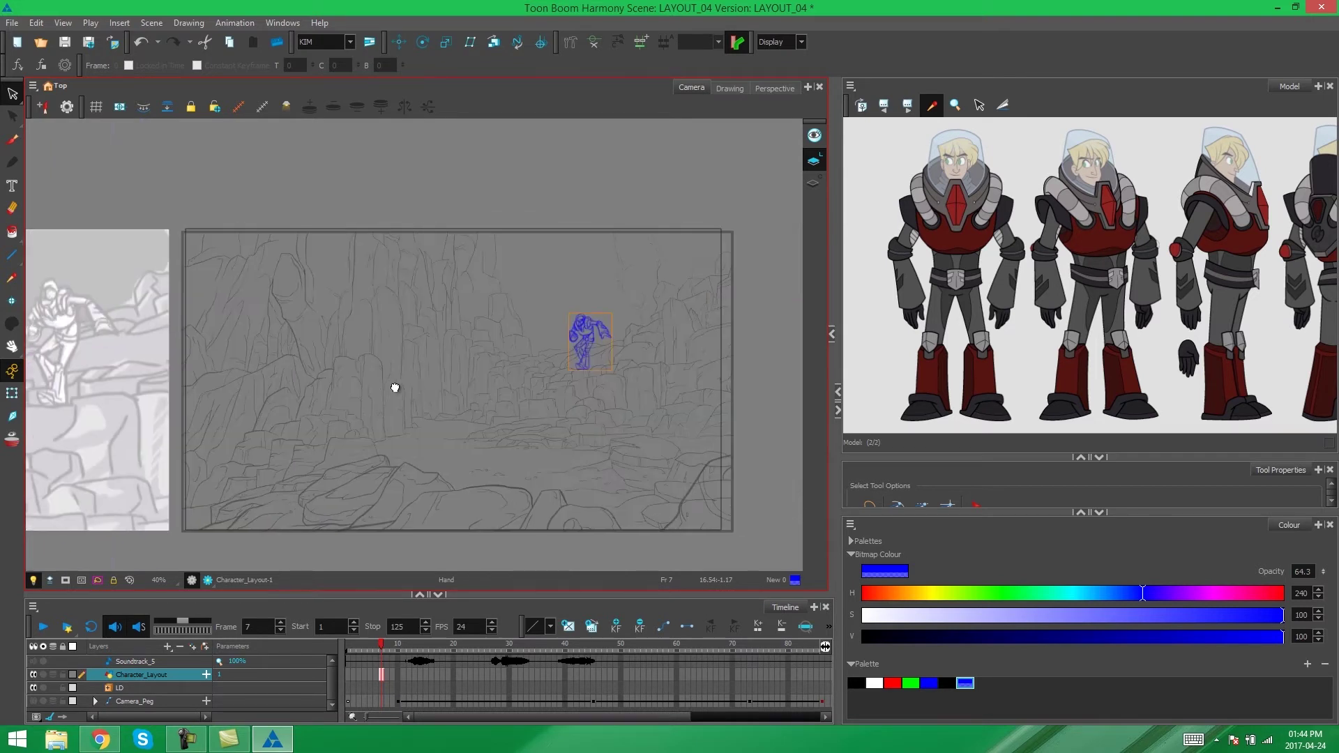
Reselect the character and nudge it slightly down and right on the rocks.
{"action": "key", "text": "ctrl+a"}
{"action": "scroll", "coordinate": [403, 263], "scroll_direction": "up", "scroll_amount": 3}
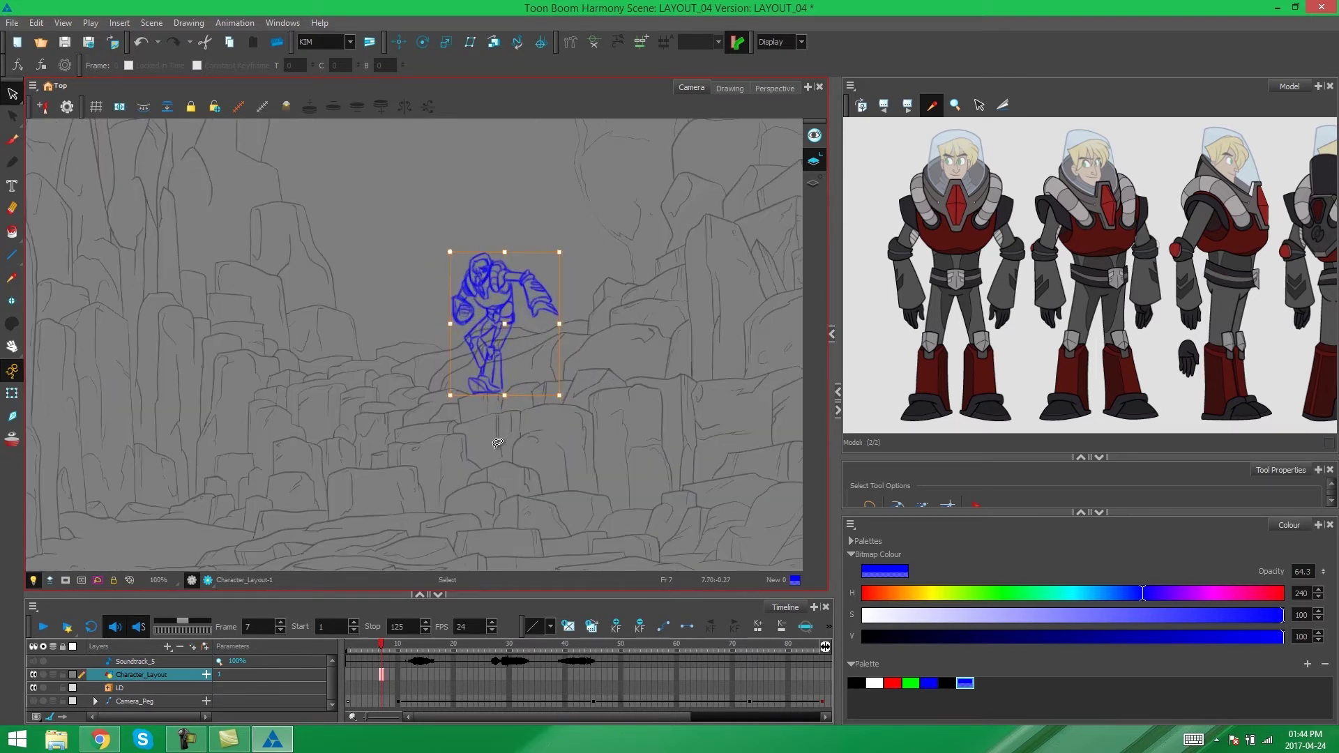
{"action": "scroll", "coordinate": [510, 401], "scroll_direction": "up", "scroll_amount": 1}
{"action": "left_click_drag", "start_coordinate": [499, 393], "coordinate": [501, 396]}
{"action": "scroll", "coordinate": [419, 204], "scroll_direction": "down", "scroll_amount": 5}
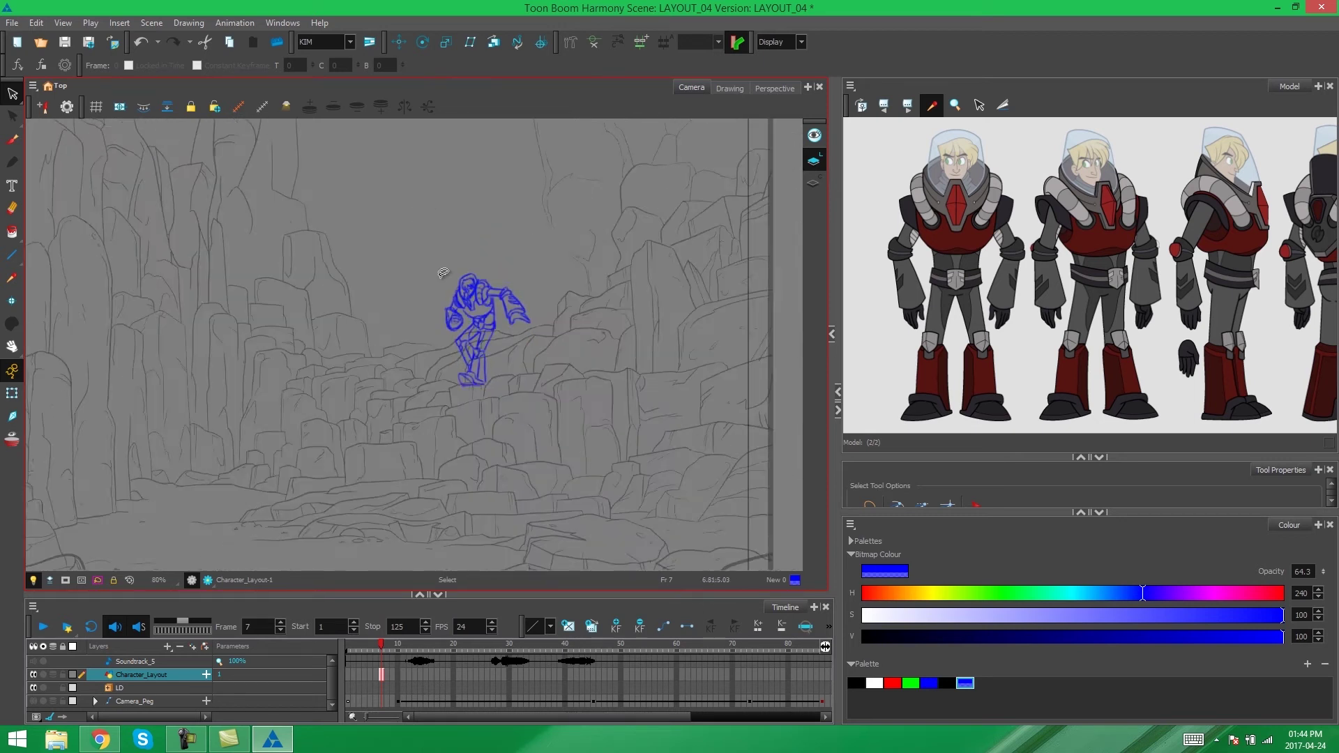
{"action": "mouse_move", "coordinate": [454, 328]}
{"action": "left_mouse_down"}
{"action": "mouse_move", "coordinate": [622, 332]}
{"action": "mouse_move", "coordinate": [479, 329]}
{"action": "left_mouse_up"}
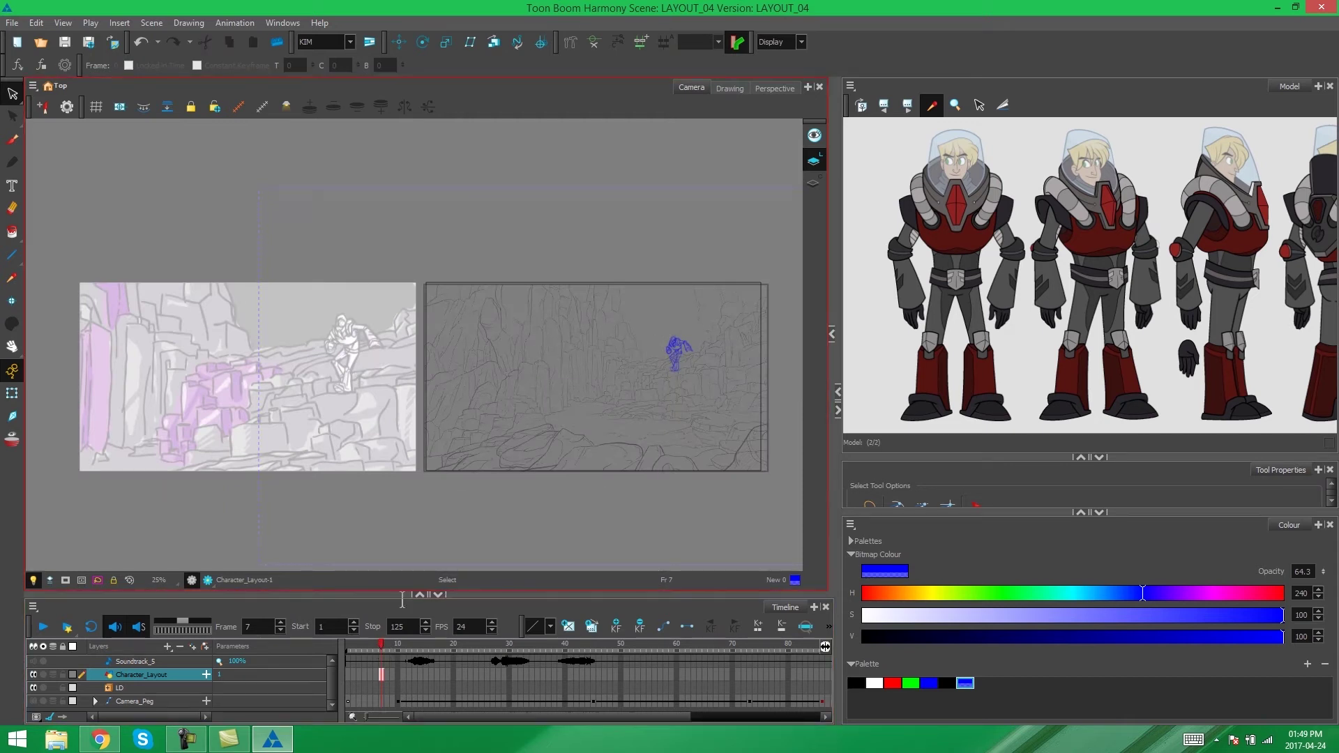
Move the playhead to frame 13 and frame the colour layout's character.
{"action": "left_click_drag", "start_coordinate": [385, 642], "coordinate": [412, 649]}
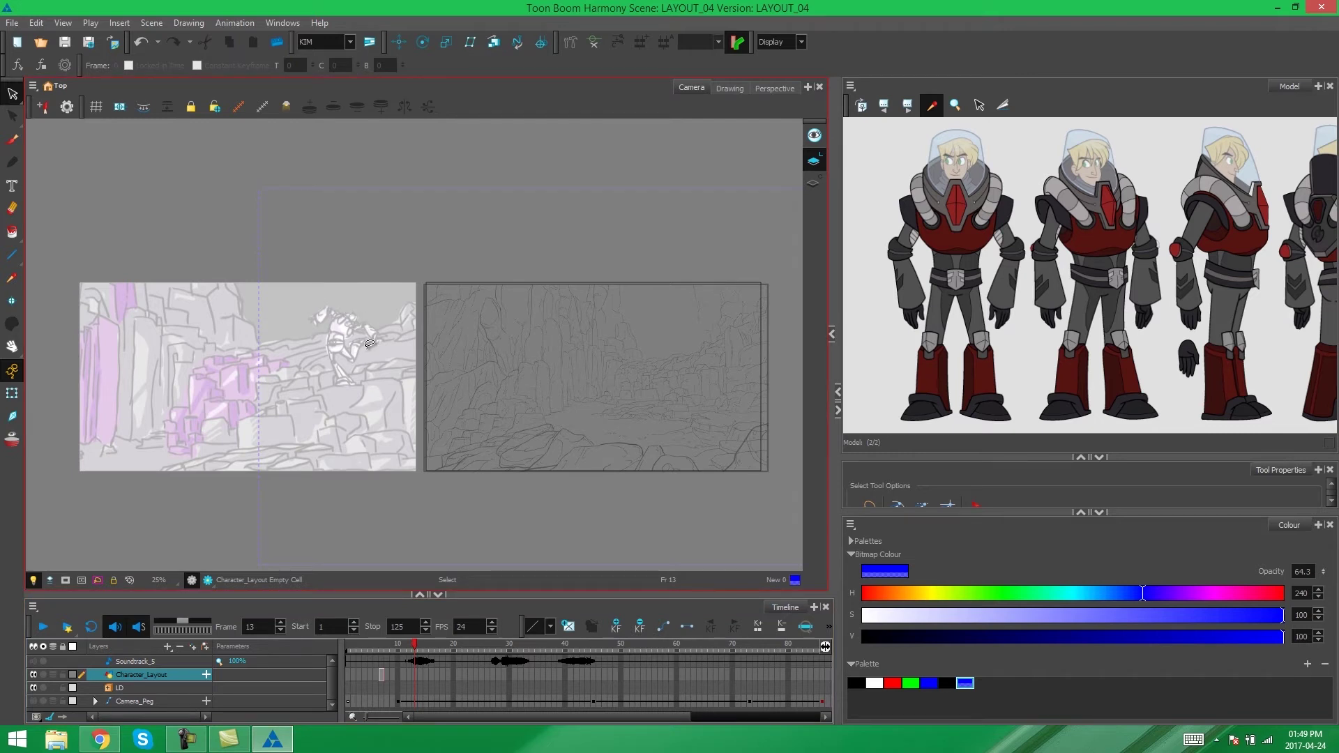
{"action": "scroll", "coordinate": [370, 345], "scroll_direction": "up", "scroll_amount": 2}
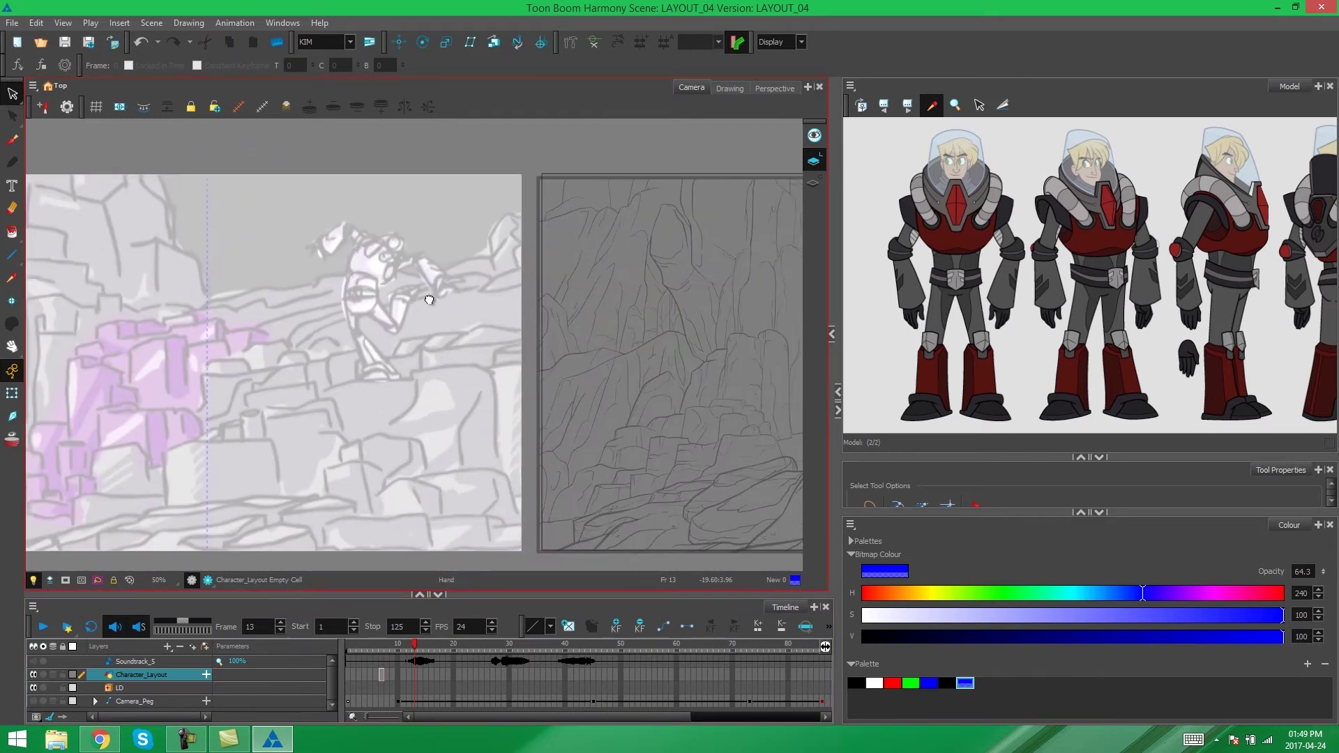
{"action": "mouse_move", "coordinate": [425, 301]}
{"action": "left_mouse_down"}
{"action": "mouse_move", "coordinate": [356, 348]}
{"action": "mouse_move", "coordinate": [561, 276]}
{"action": "mouse_move", "coordinate": [332, 306]}
{"action": "mouse_move", "coordinate": [284, 289]}
{"action": "left_mouse_up"}
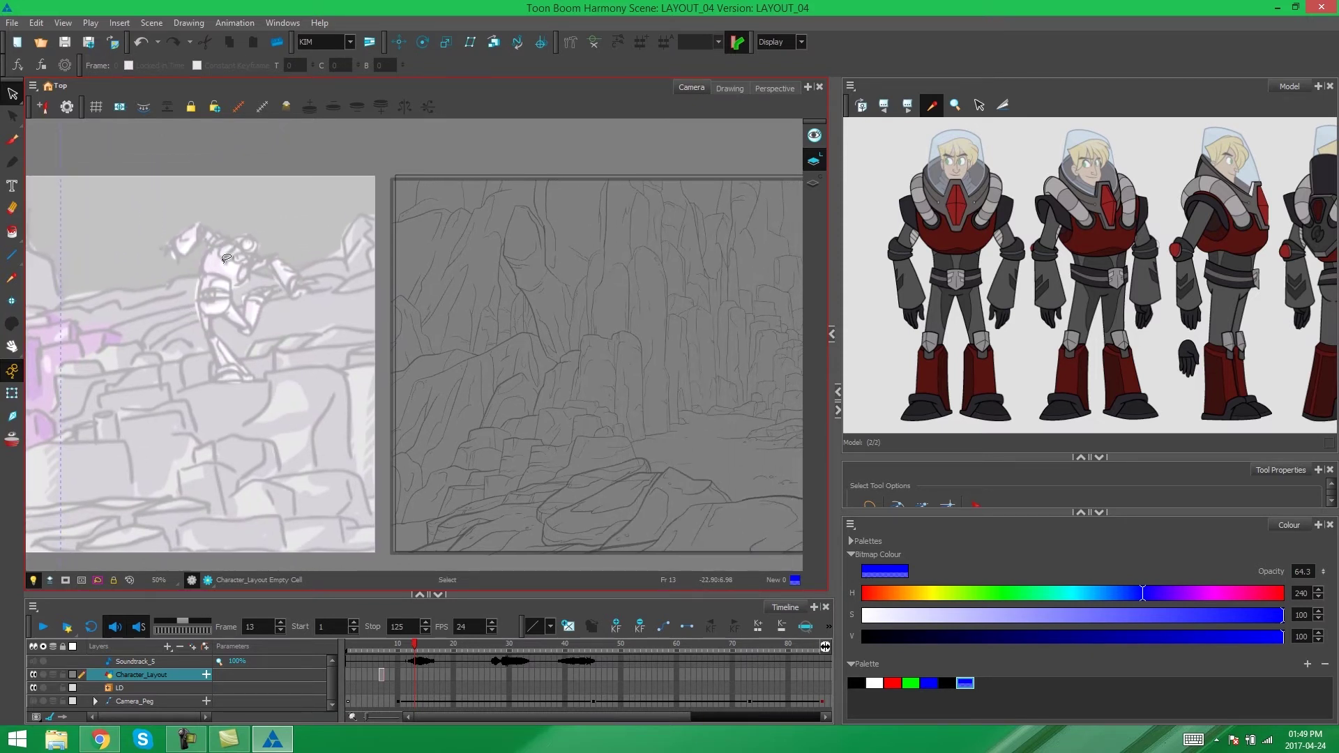
Enable Onion Skin and widen its range of earlier and following frames.
{"action": "mouse_move", "coordinate": [436, 430]}
{"action": "left_mouse_down"}
{"action": "mouse_move", "coordinate": [437, 272]}
{"action": "mouse_move", "coordinate": [160, 286]}
{"action": "left_mouse_up"}
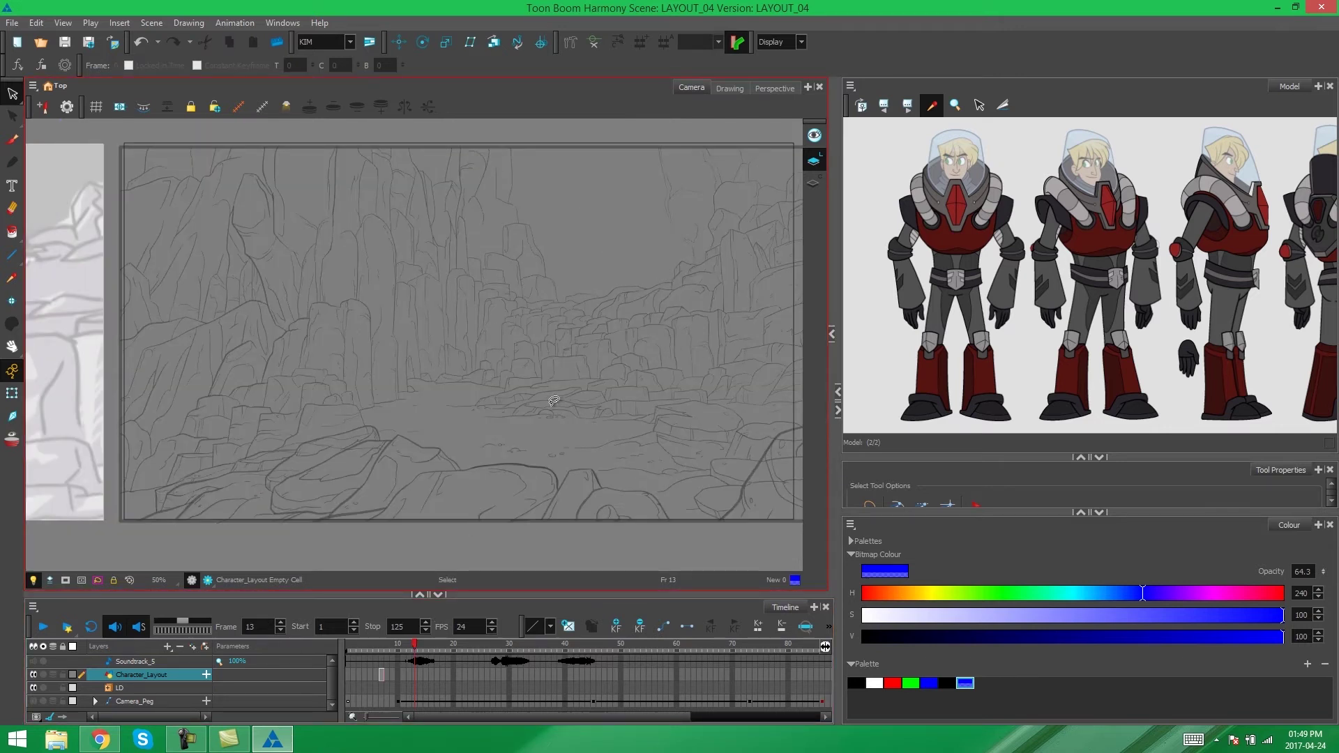
{"action": "mouse_move", "coordinate": [631, 347]}
{"action": "left_mouse_down"}
{"action": "mouse_move", "coordinate": [523, 317]}
{"action": "mouse_move", "coordinate": [515, 328]}
{"action": "left_mouse_up"}
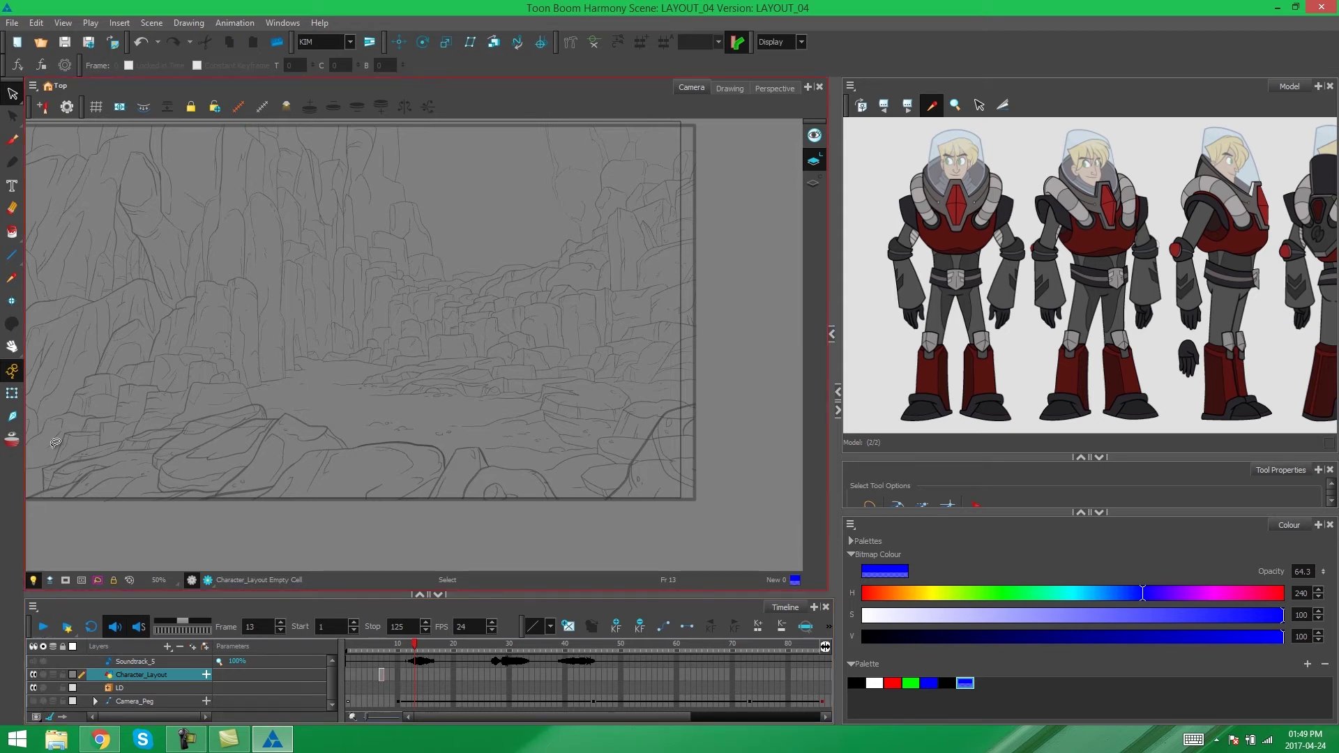
{"action": "left_click", "coordinate": [11, 442]}
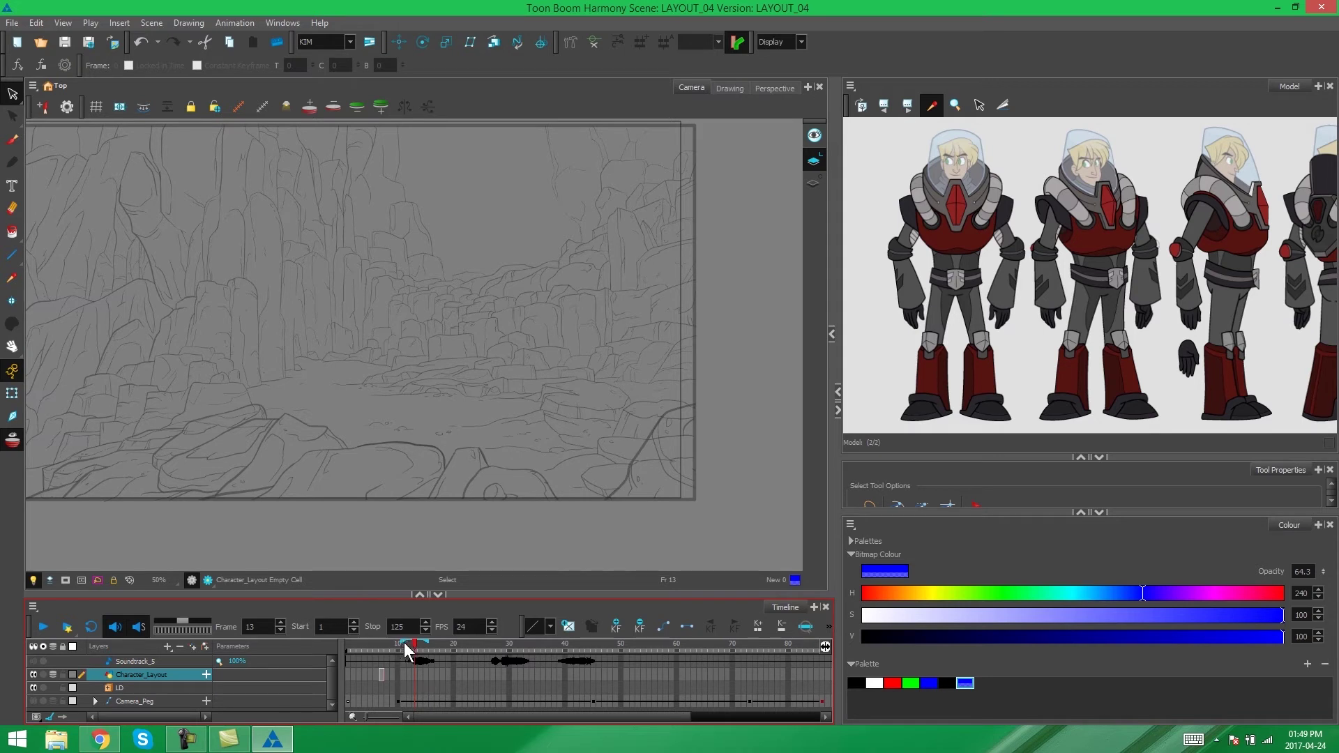
{"action": "left_click_drag", "start_coordinate": [400, 642], "coordinate": [392, 642]}
{"action": "left_click_drag", "start_coordinate": [426, 641], "coordinate": [450, 642]}
{"action": "scroll", "coordinate": [524, 262], "scroll_direction": "up", "scroll_amount": 2}
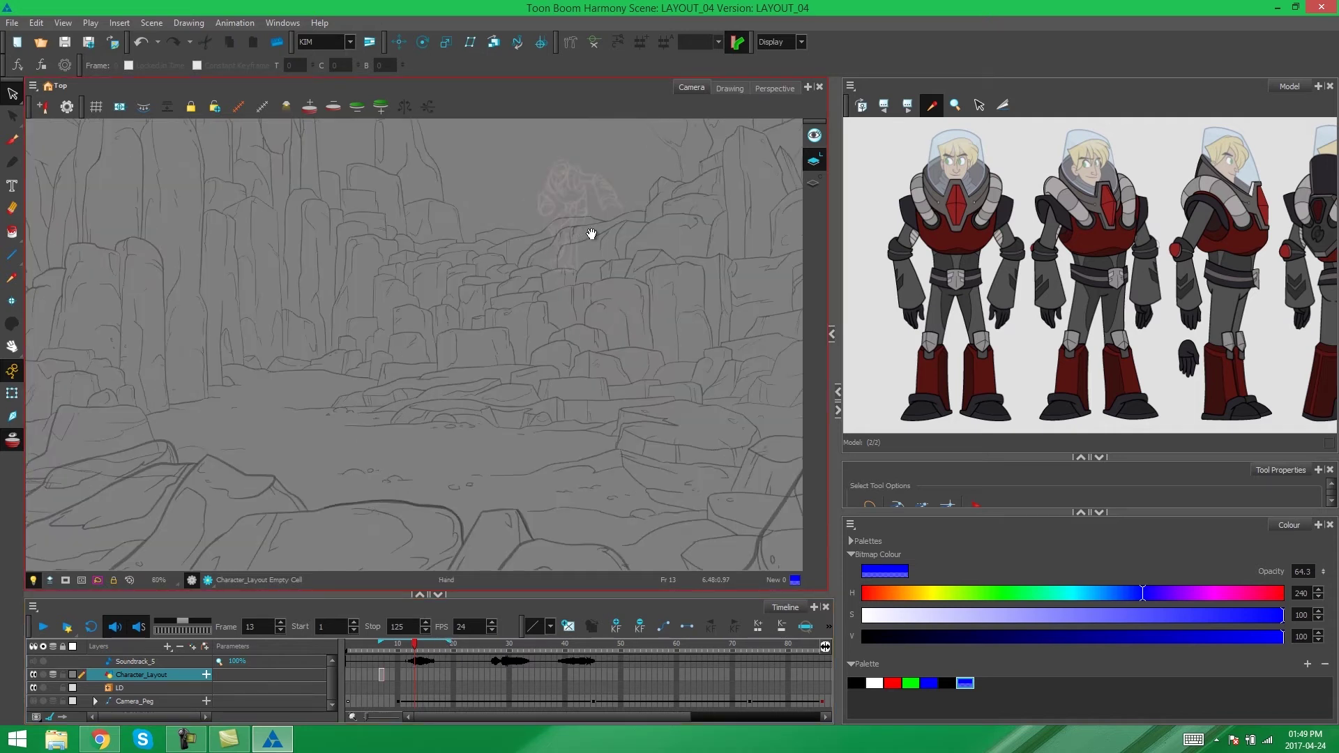
{"action": "left_click_drag", "start_coordinate": [586, 240], "coordinate": [414, 404]}
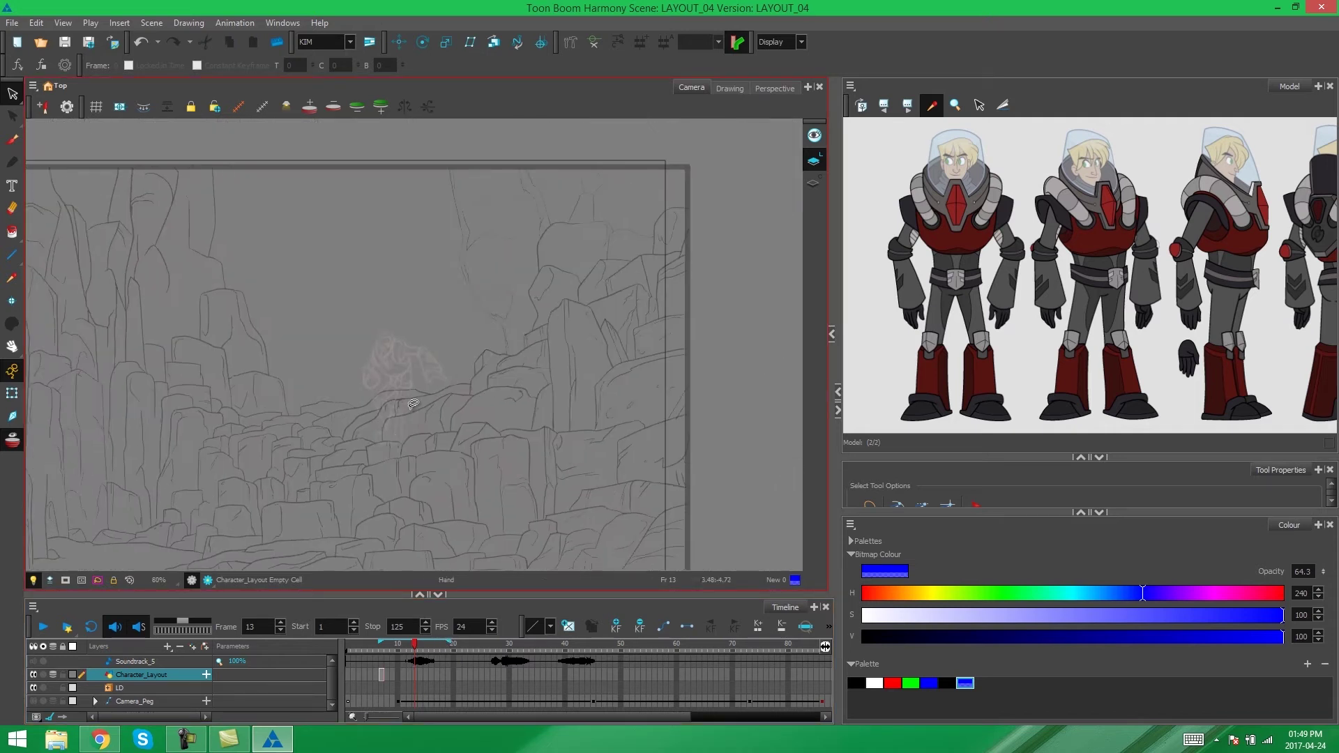
{"action": "scroll", "coordinate": [415, 404], "scroll_direction": "up", "scroll_amount": 3}
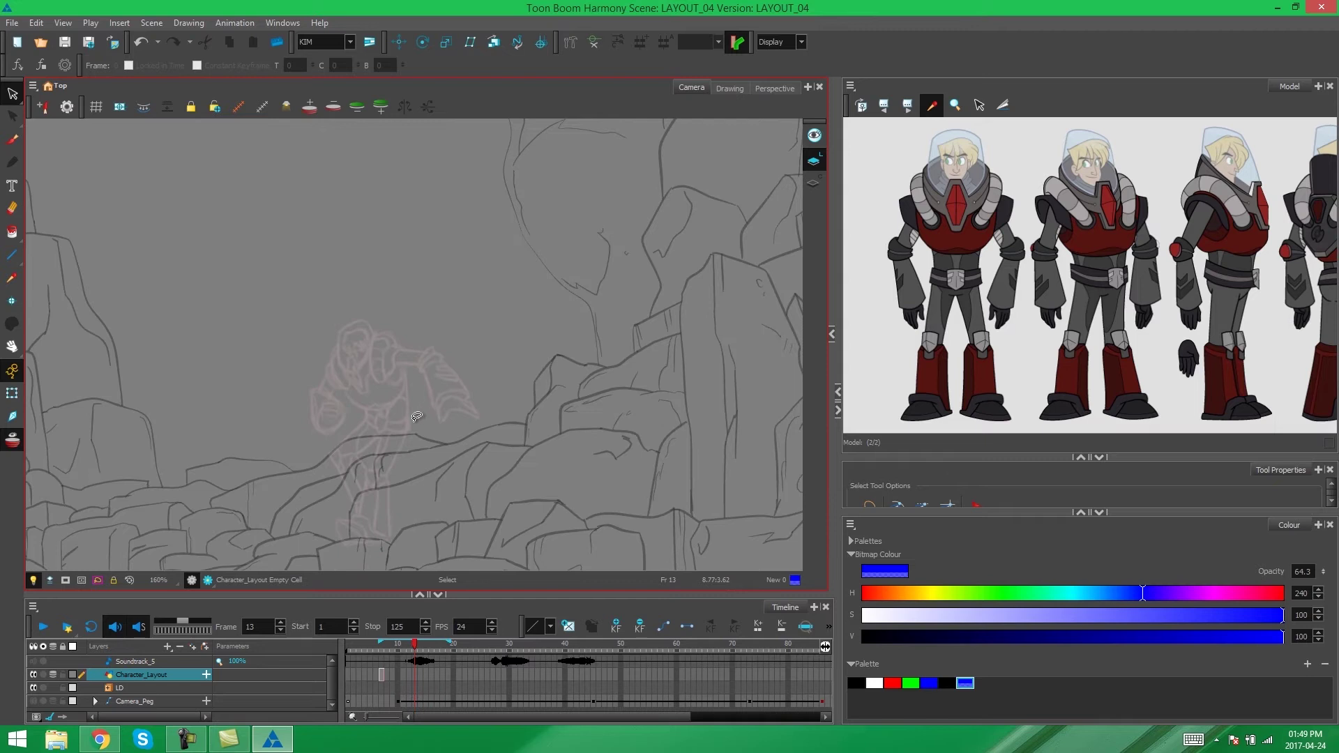
{"action": "scroll", "coordinate": [439, 366], "scroll_direction": "down", "scroll_amount": 4}
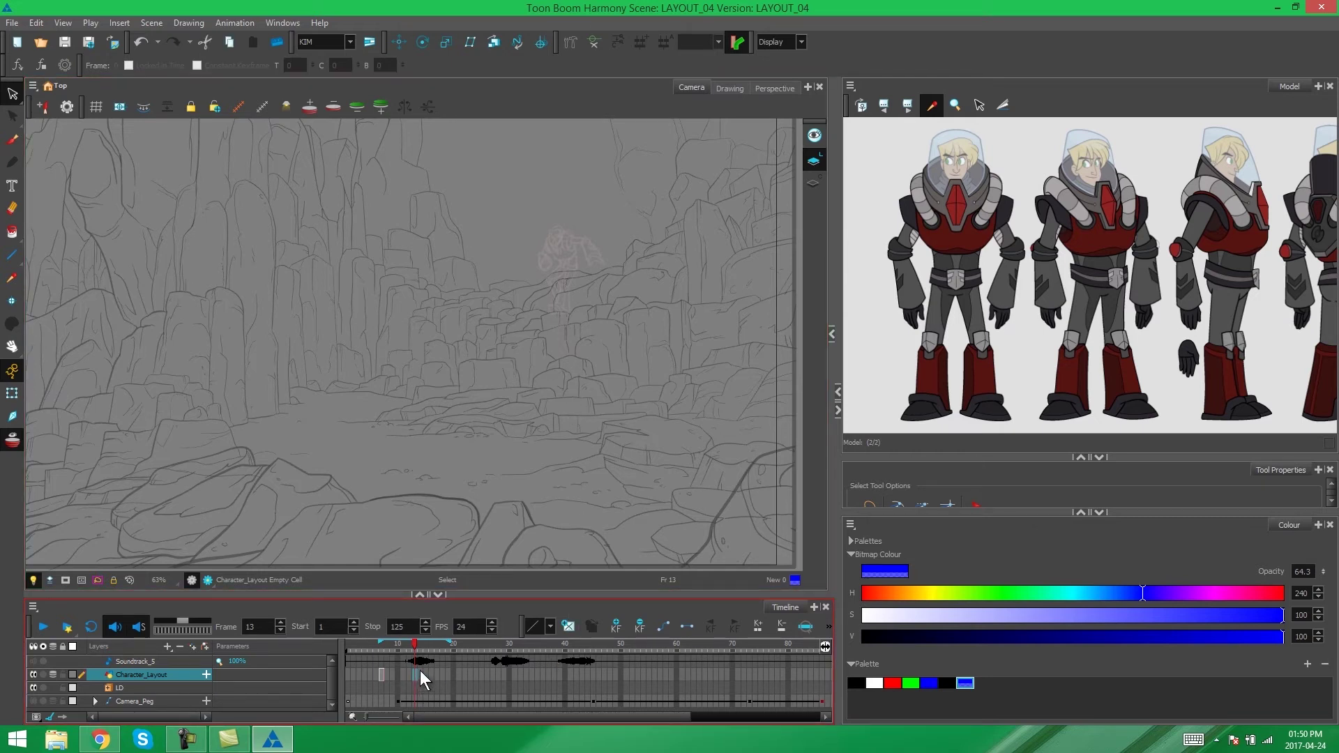
Create a new empty drawing at frame 13 and bring the colour layout's character into view.
{"action": "left_click", "coordinate": [568, 626]}
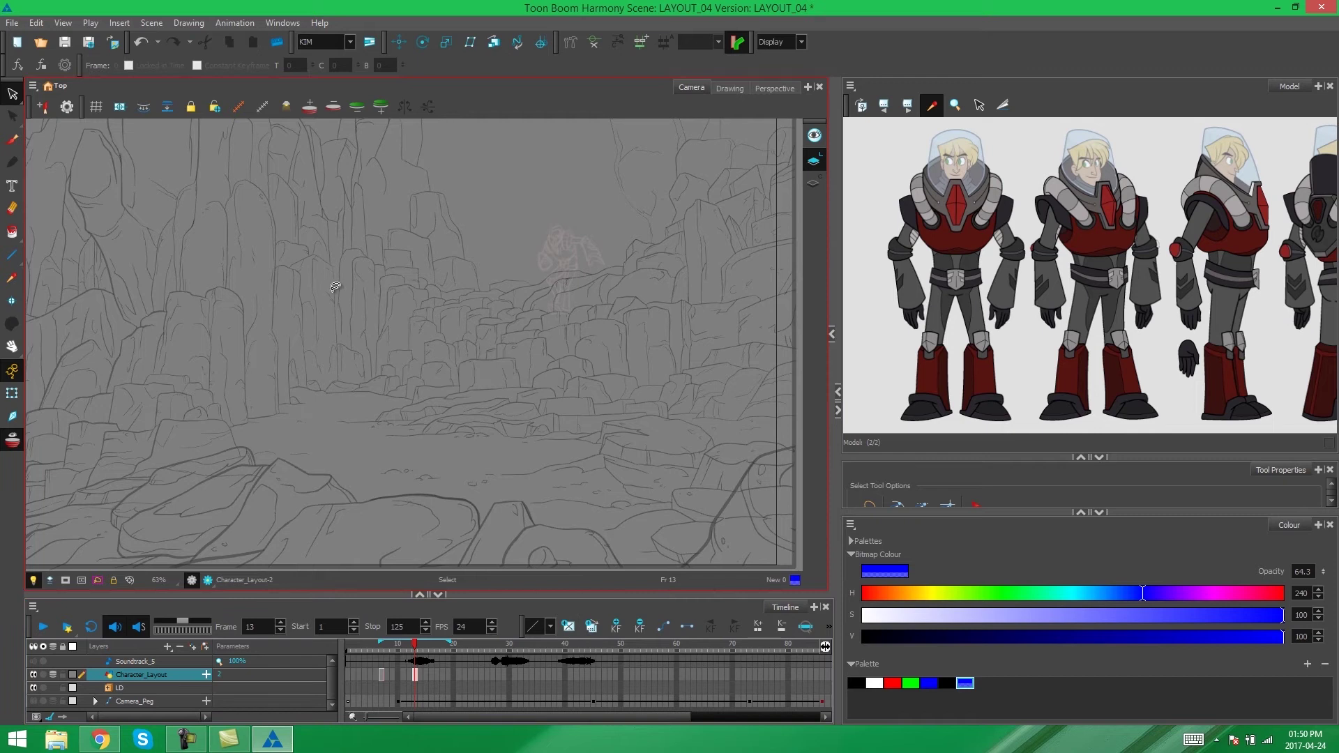
{"action": "scroll", "coordinate": [429, 315], "scroll_direction": "down", "scroll_amount": 2}
{"action": "scroll", "coordinate": [428, 316], "scroll_direction": "up", "scroll_amount": 1}
{"action": "mouse_move", "coordinate": [428, 316]}
{"action": "left_mouse_down"}
{"action": "mouse_move", "coordinate": [607, 303]}
{"action": "mouse_move", "coordinate": [609, 321]}
{"action": "left_mouse_up"}
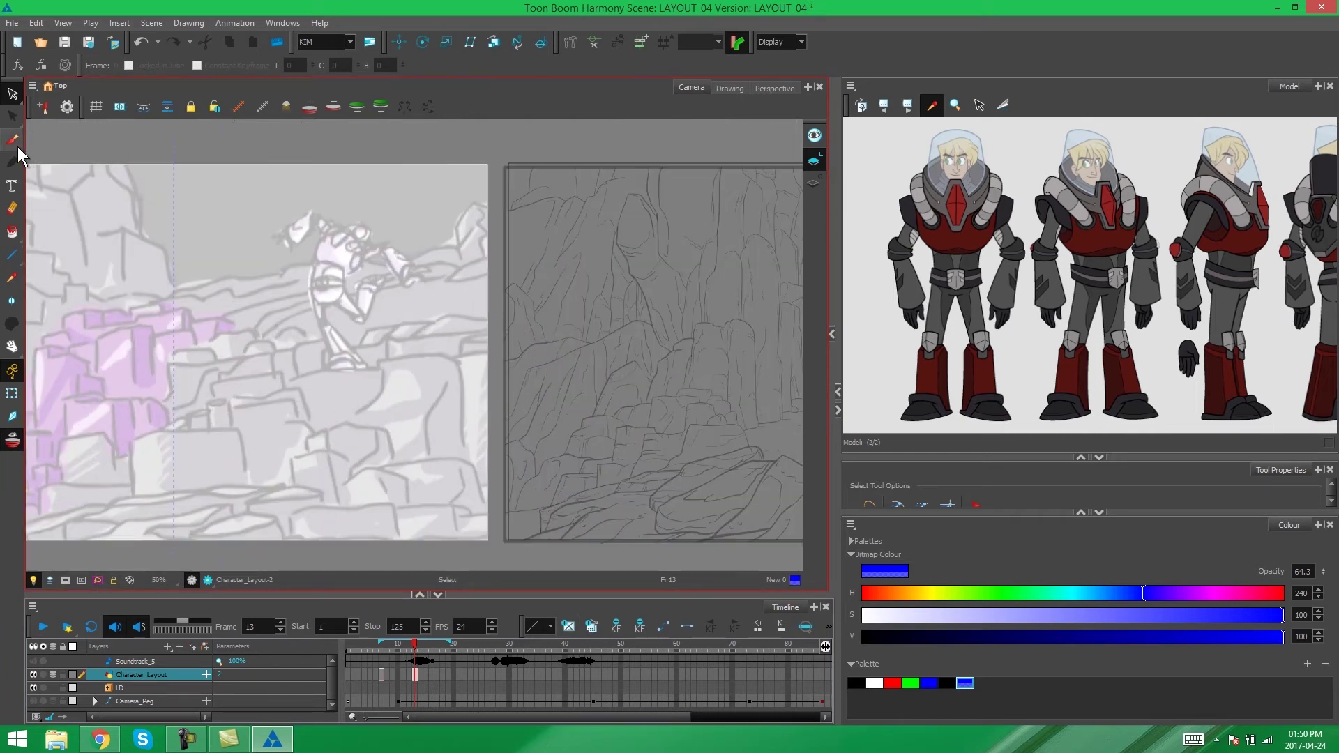
Brush blue strokes for the character's back, arm, side and leg.
{"action": "left_click", "coordinate": [13, 141]}
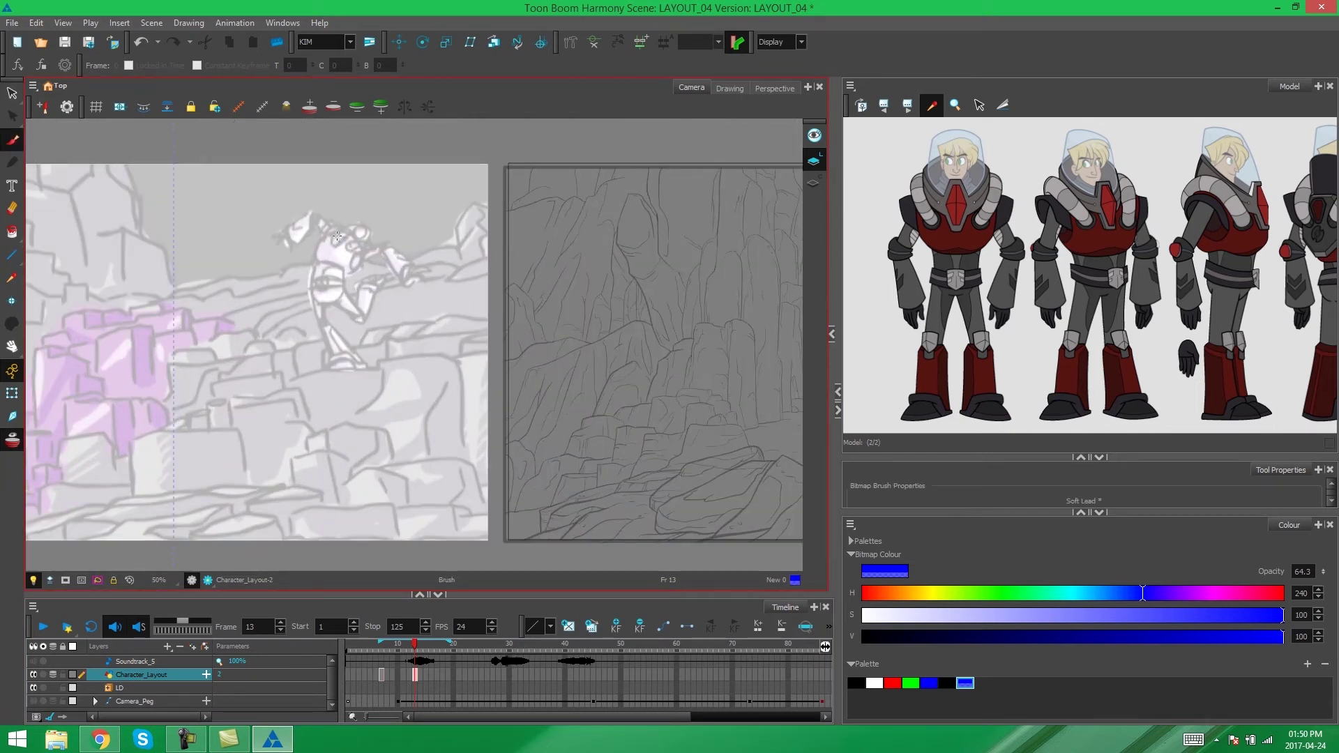
{"action": "mouse_move", "coordinate": [331, 232]}
{"action": "left_mouse_down"}
{"action": "mouse_move", "coordinate": [312, 273]}
{"action": "mouse_move", "coordinate": [317, 251]}
{"action": "mouse_move", "coordinate": [328, 351]}
{"action": "left_mouse_up"}
{"action": "left_click_drag", "start_coordinate": [390, 243], "coordinate": [411, 266]}
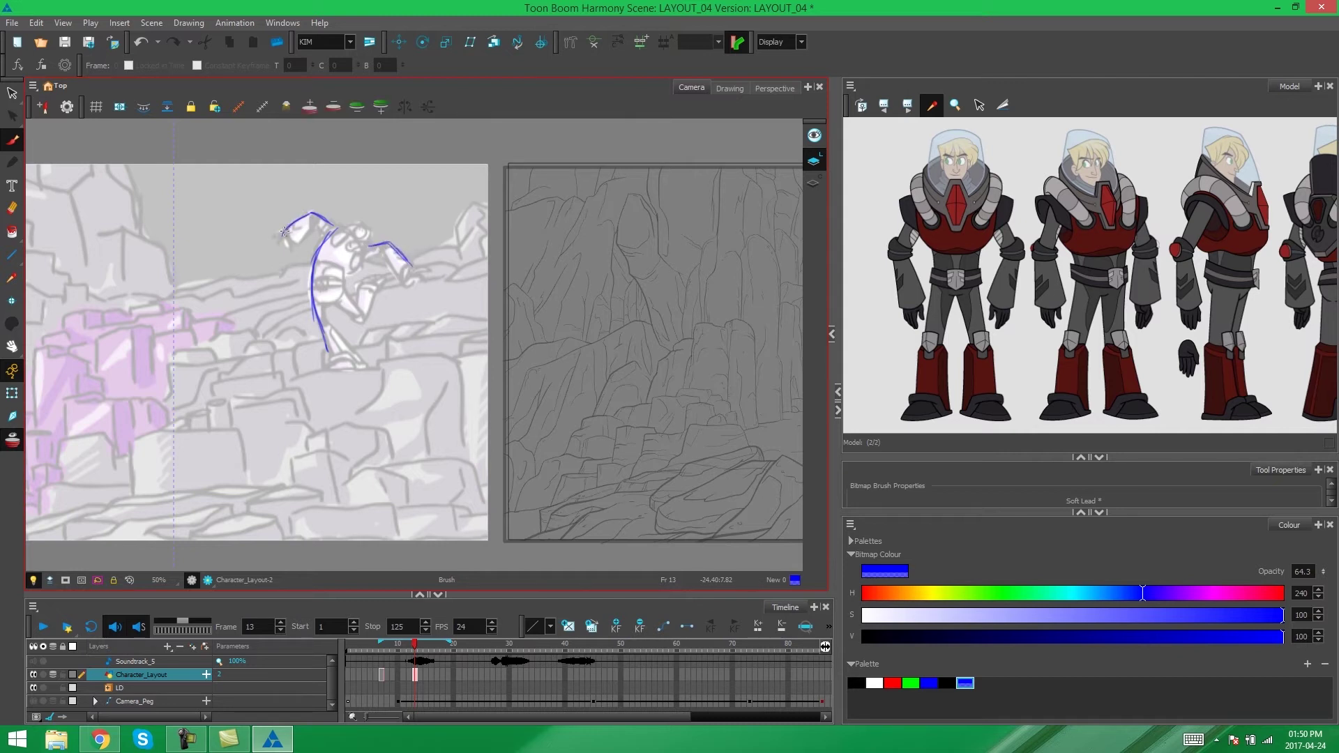
{"action": "left_click_drag", "start_coordinate": [345, 312], "coordinate": [372, 296]}
{"action": "left_click_drag", "start_coordinate": [328, 347], "coordinate": [345, 366]}
Lasso the new frame 13 strokes and drag them onto the canyon background.
{"action": "key", "text": "1"}
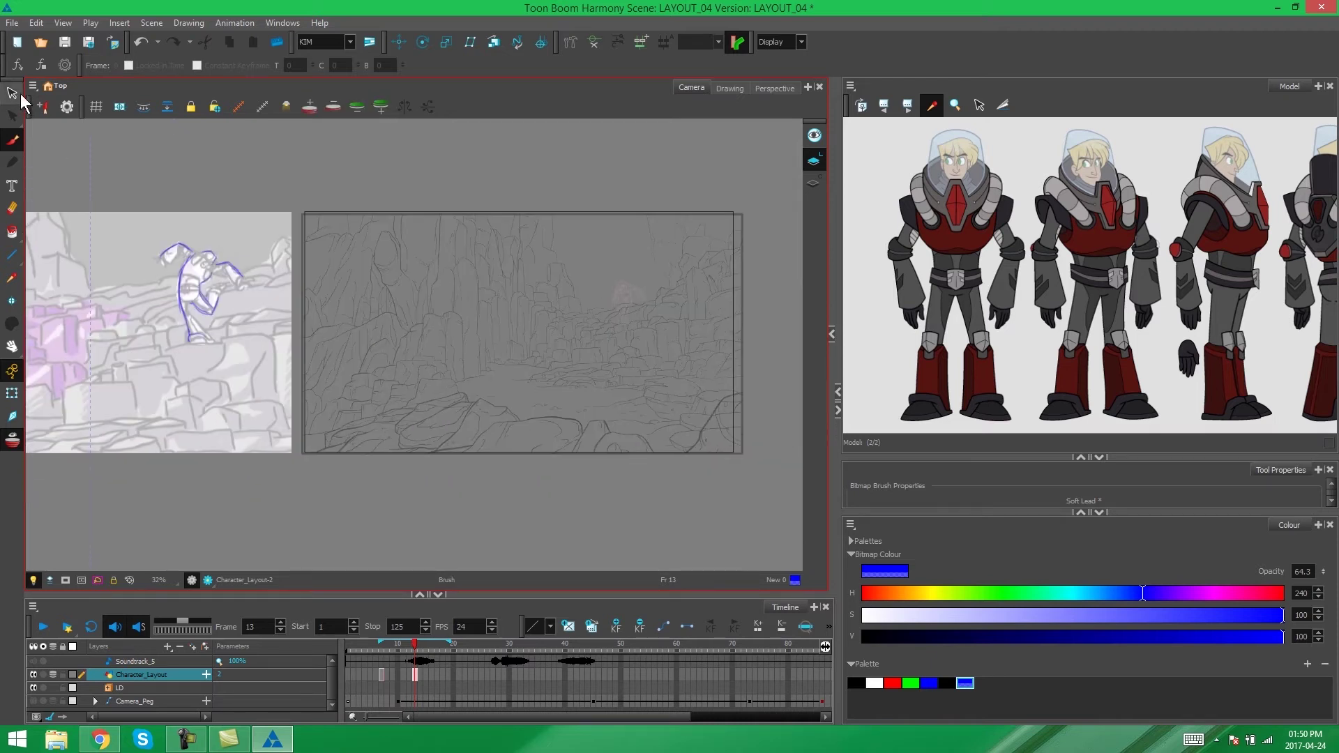
{"action": "left_click", "coordinate": [14, 93]}
{"action": "mouse_move", "coordinate": [282, 305]}
{"action": "left_mouse_down"}
{"action": "mouse_move", "coordinate": [146, 218]}
{"action": "mouse_move", "coordinate": [278, 310]}
{"action": "left_mouse_up"}
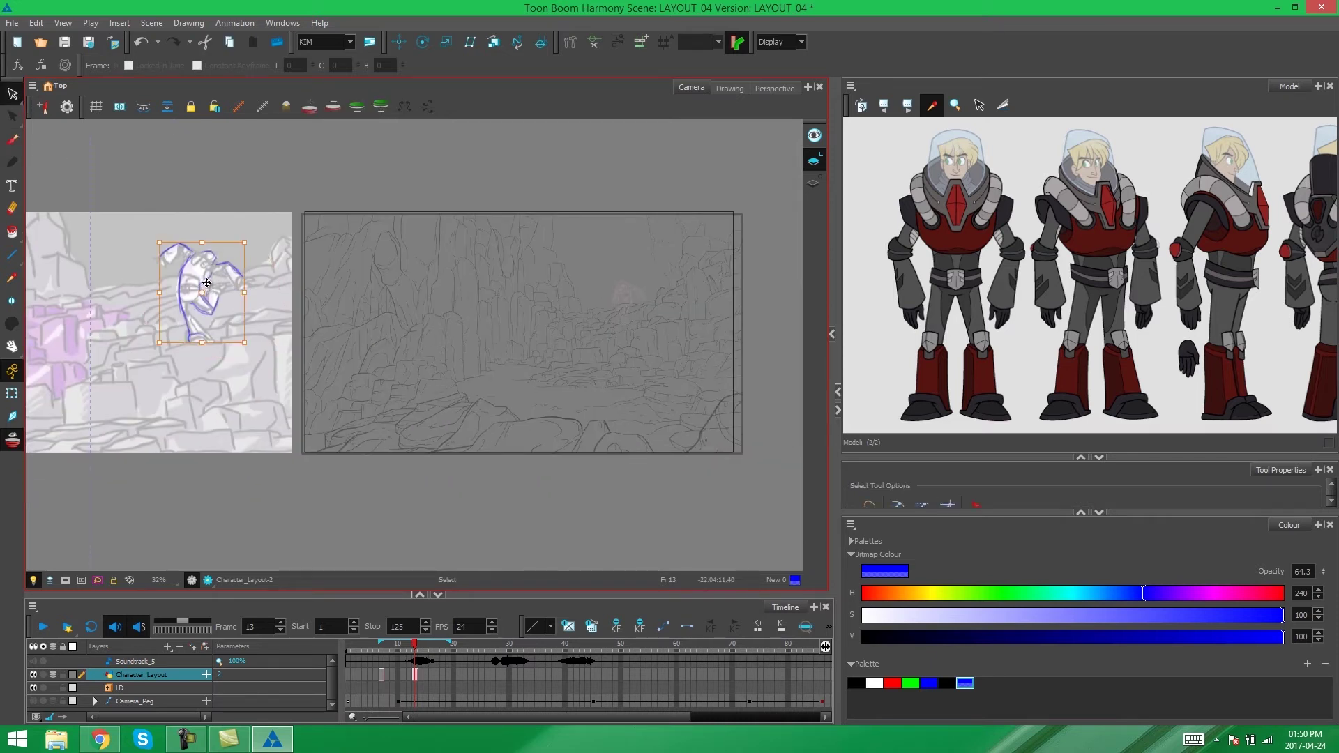
{"action": "left_click_drag", "start_coordinate": [207, 281], "coordinate": [311, 374]}
Shrink the strokes twice and nudge them over the faint earlier pose.
{"action": "key", "text": "2"}
{"action": "key", "text": "2"}
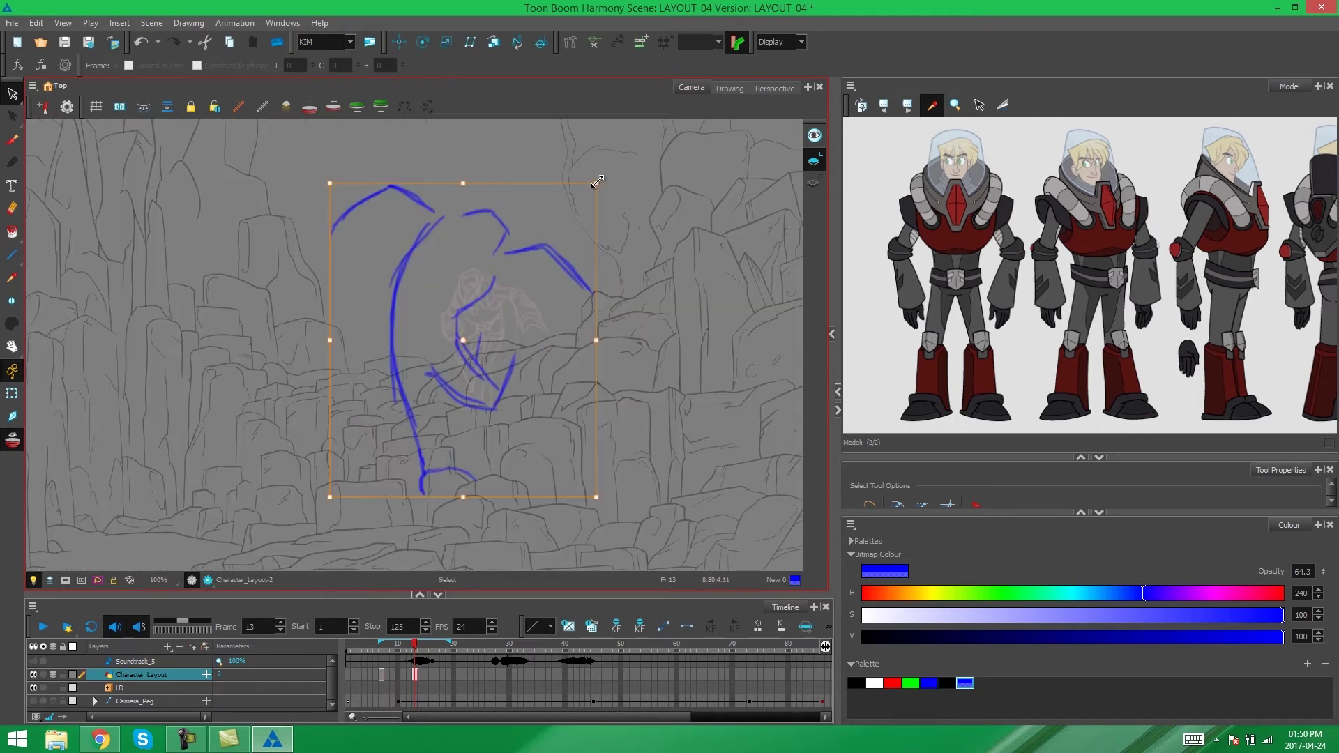
{"action": "left_click_drag", "start_coordinate": [592, 190], "coordinate": [479, 324]}
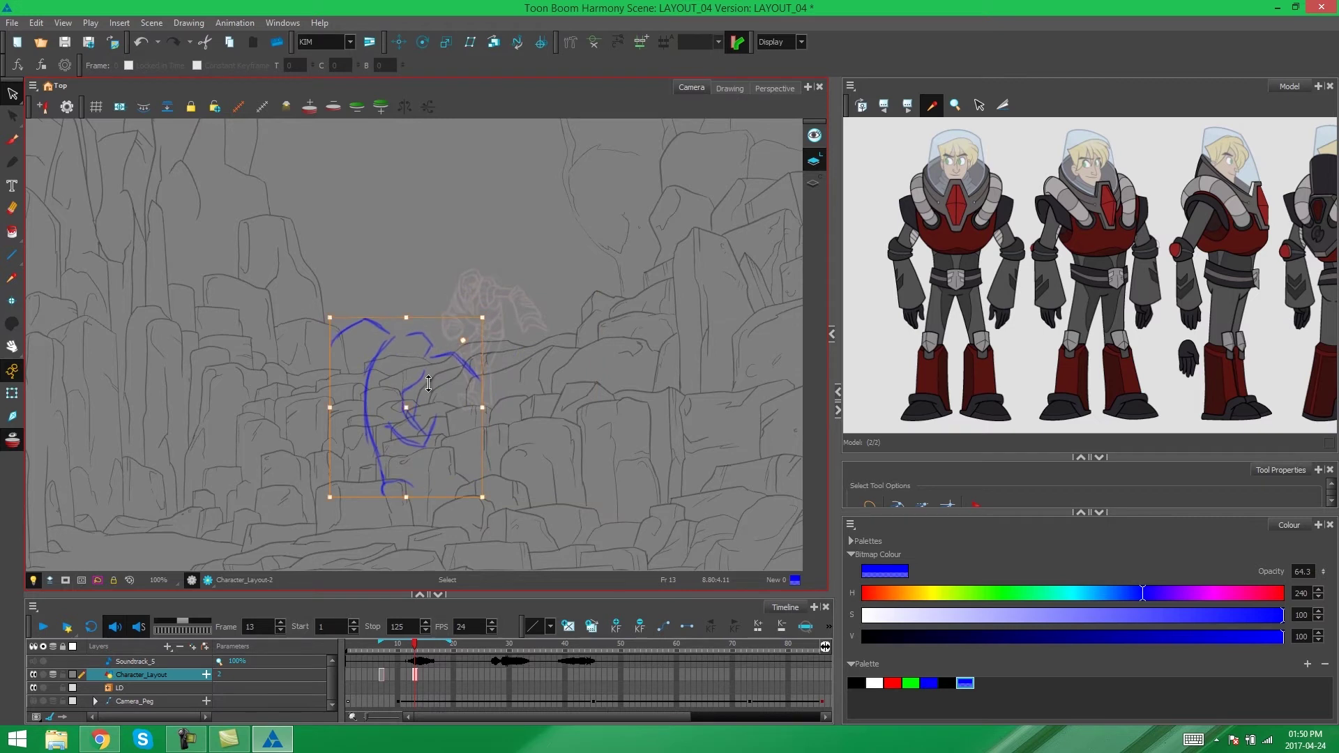
{"action": "left_click_drag", "start_coordinate": [404, 393], "coordinate": [481, 305]}
{"action": "left_click_drag", "start_coordinate": [560, 229], "coordinate": [534, 263]}
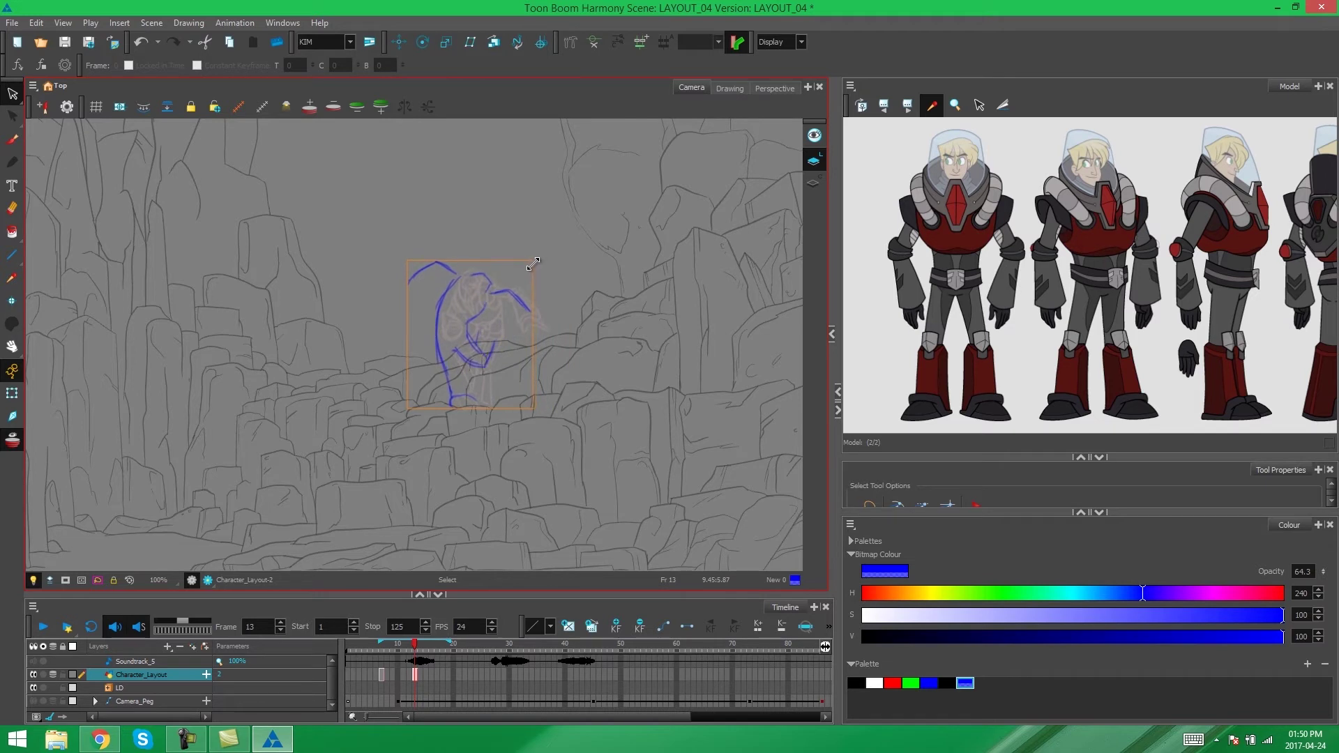
{"action": "left_click_drag", "start_coordinate": [477, 363], "coordinate": [467, 366]}
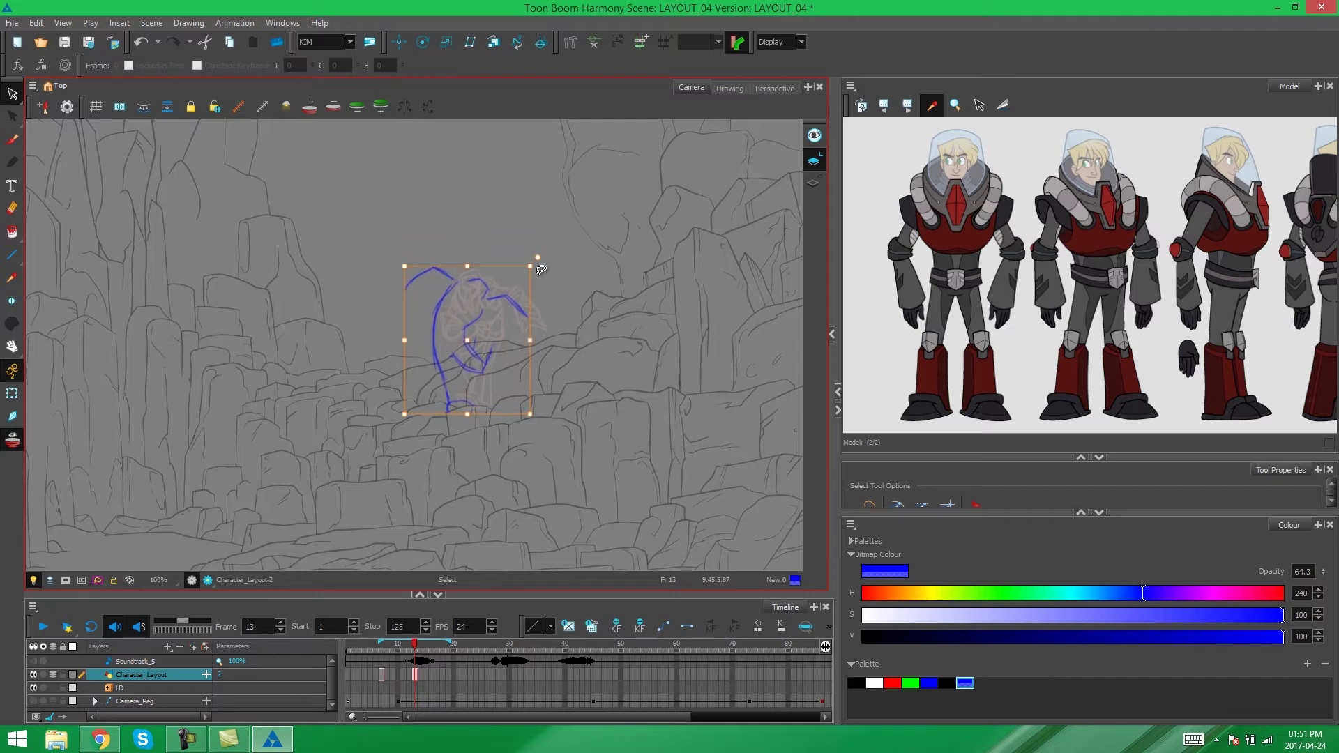
Compare against the colour layout, then reselect the character strokes on the canyon.
{"action": "scroll", "coordinate": [479, 313], "scroll_direction": "down", "scroll_amount": 3}
{"action": "left_click_drag", "start_coordinate": [485, 374], "coordinate": [533, 328]}
{"action": "scroll", "coordinate": [456, 367], "scroll_direction": "down", "scroll_amount": 2}
{"action": "left_click_drag", "start_coordinate": [338, 364], "coordinate": [680, 307]}
{"action": "left_click_drag", "start_coordinate": [592, 302], "coordinate": [285, 322]}
{"action": "mouse_move", "coordinate": [397, 272]}
{"action": "left_mouse_down"}
{"action": "mouse_move", "coordinate": [267, 363]}
{"action": "mouse_move", "coordinate": [423, 419]}
{"action": "mouse_move", "coordinate": [345, 258]}
{"action": "left_mouse_up"}
{"action": "scroll", "coordinate": [419, 290], "scroll_direction": "up", "scroll_amount": 5}
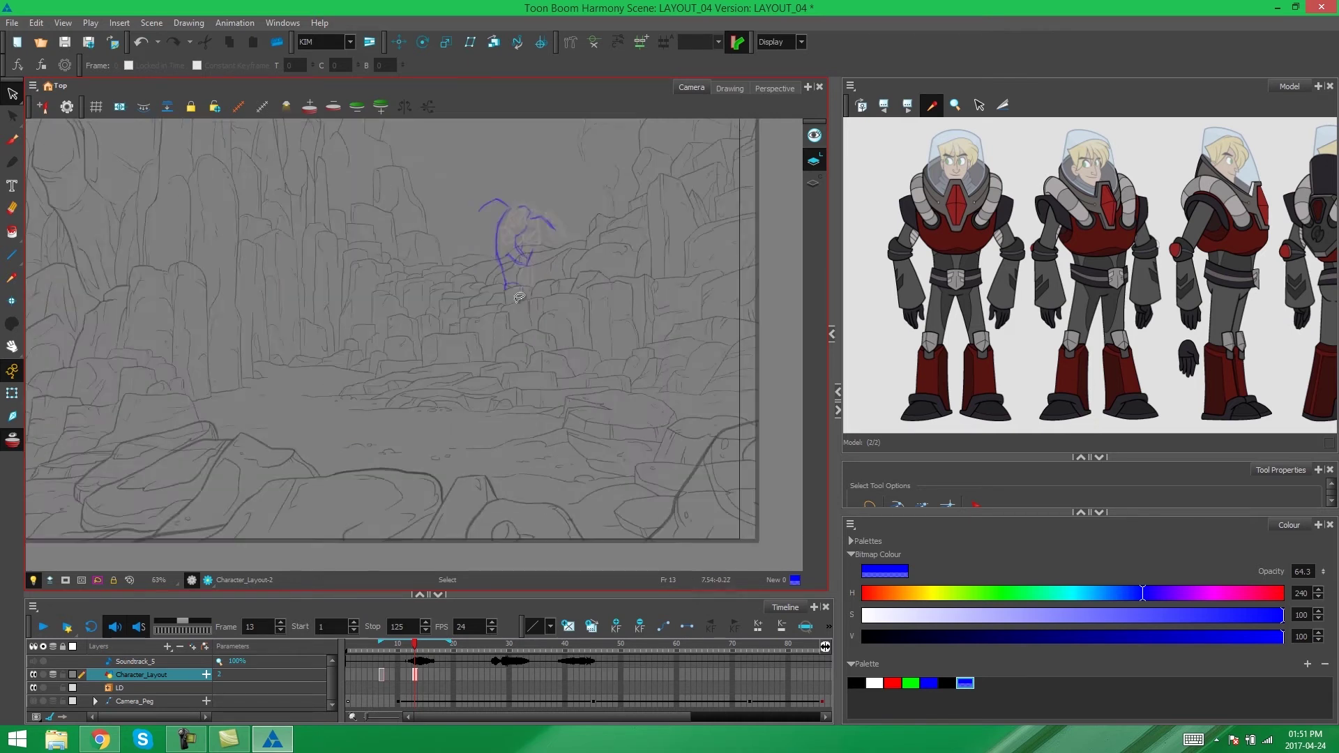
Turn Onion Skin off at the empty frame 12, then return to the blue frame-13 pose.
{"action": "scroll", "coordinate": [419, 290], "scroll_direction": "up", "scroll_amount": 2}
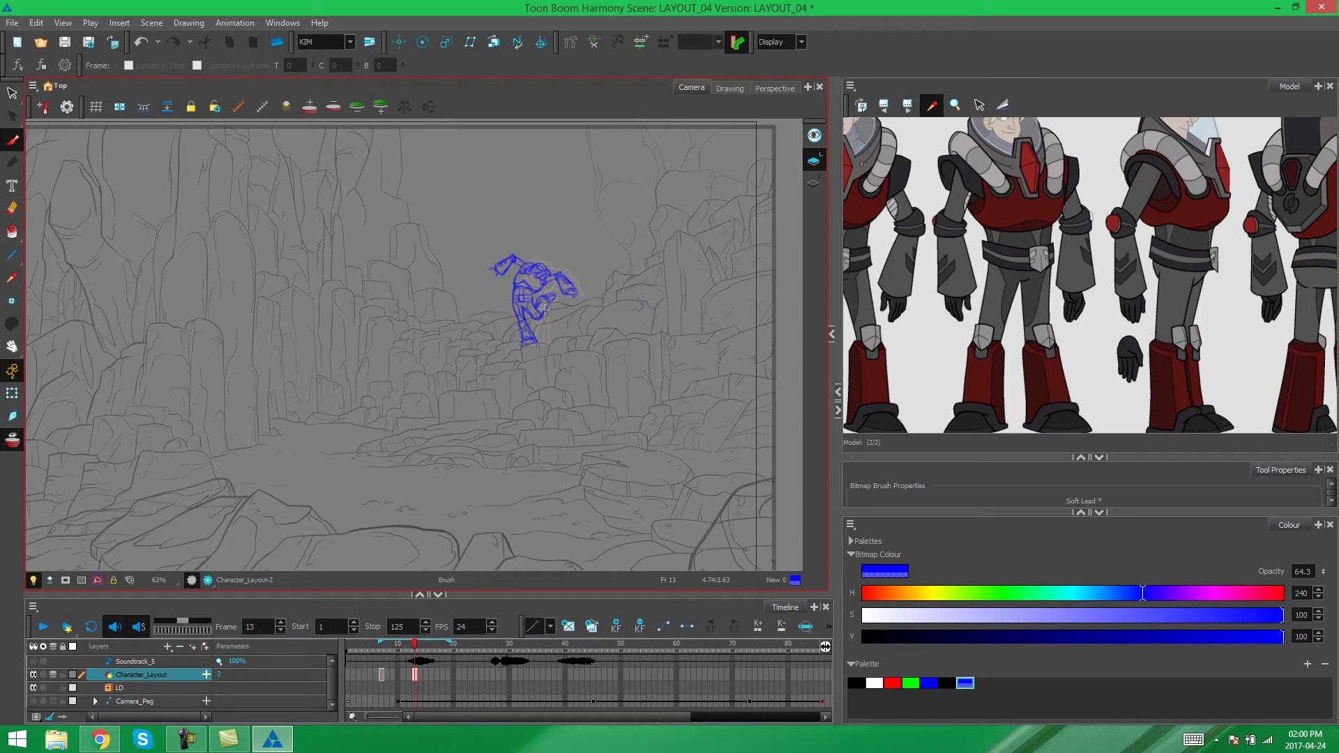
{"action": "scroll", "coordinate": [586, 308], "scroll_direction": "up", "scroll_amount": 2}
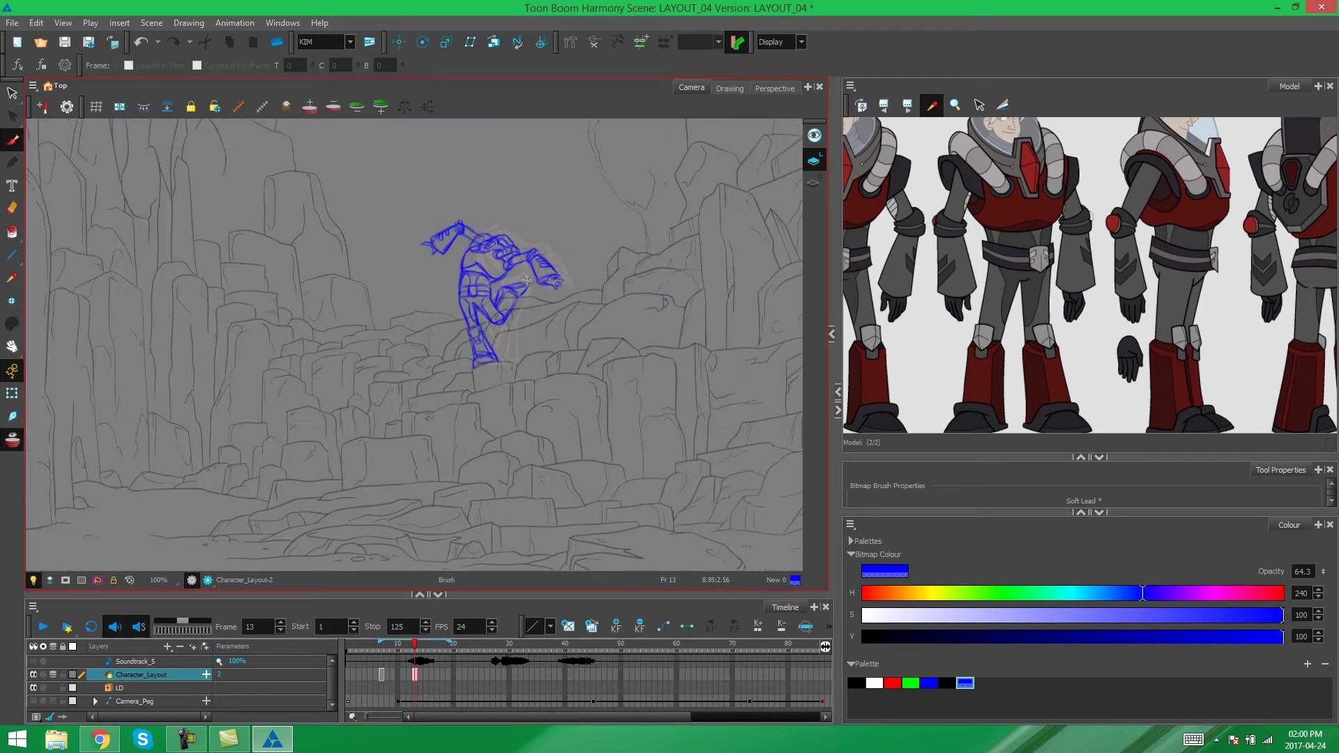
{"action": "left_click_drag", "start_coordinate": [569, 355], "coordinate": [544, 359]}
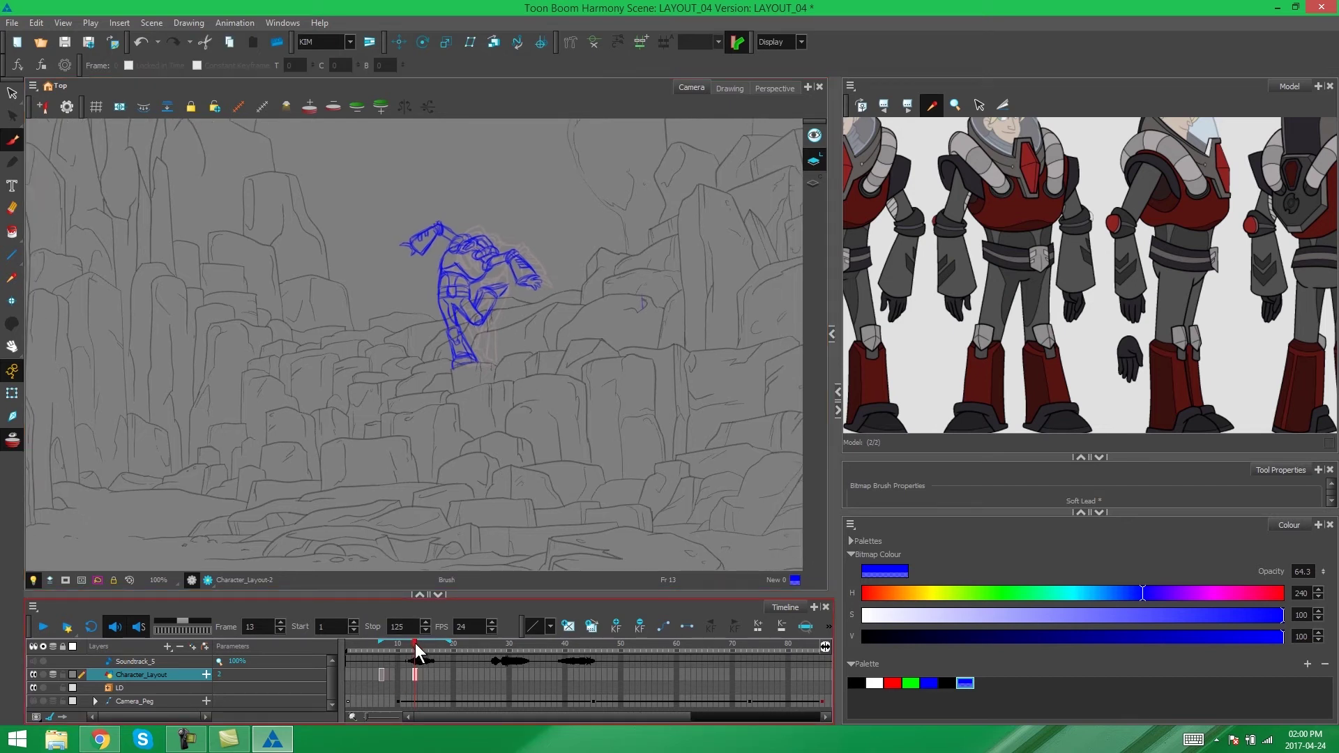
{"action": "mouse_move", "coordinate": [411, 643]}
{"action": "left_mouse_down"}
{"action": "mouse_move", "coordinate": [383, 643]}
{"action": "mouse_move", "coordinate": [412, 643]}
{"action": "left_mouse_up"}
{"action": "key", "text": "alt+o"}
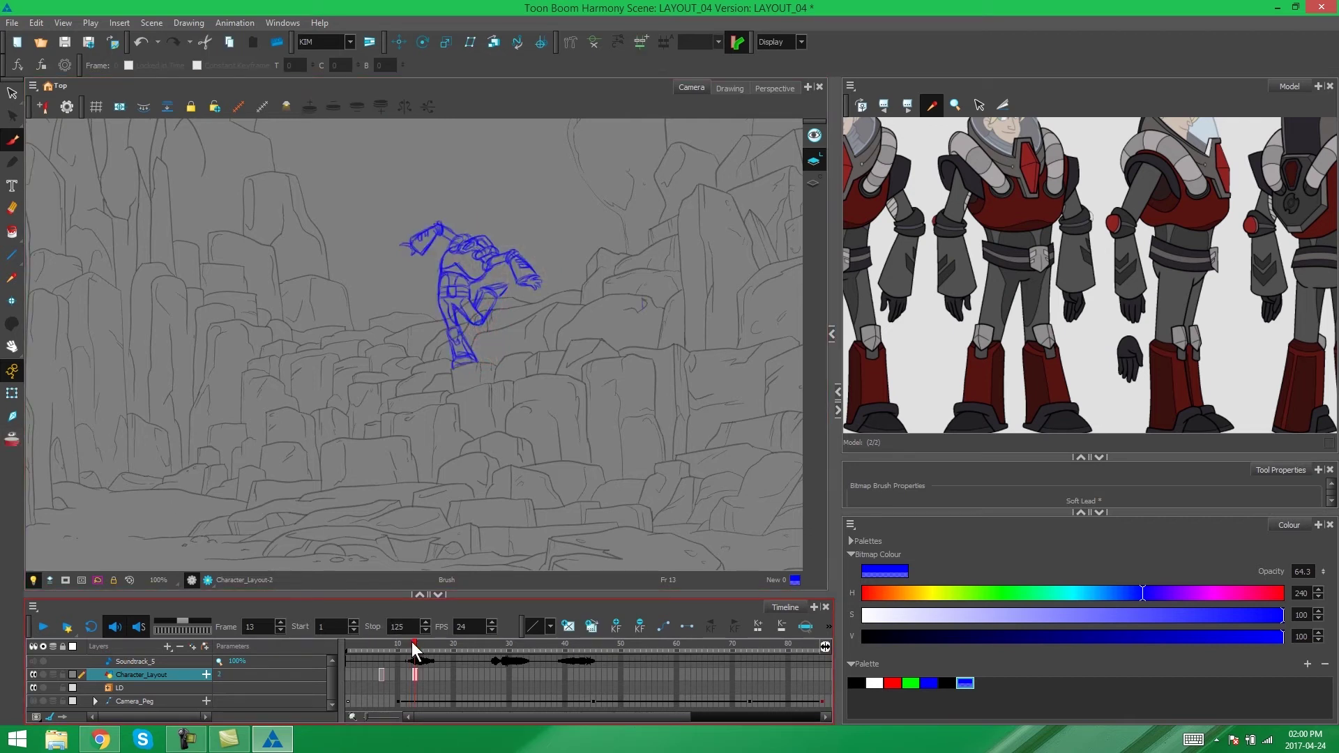
{"action": "left_click_drag", "start_coordinate": [414, 646], "coordinate": [383, 647]}
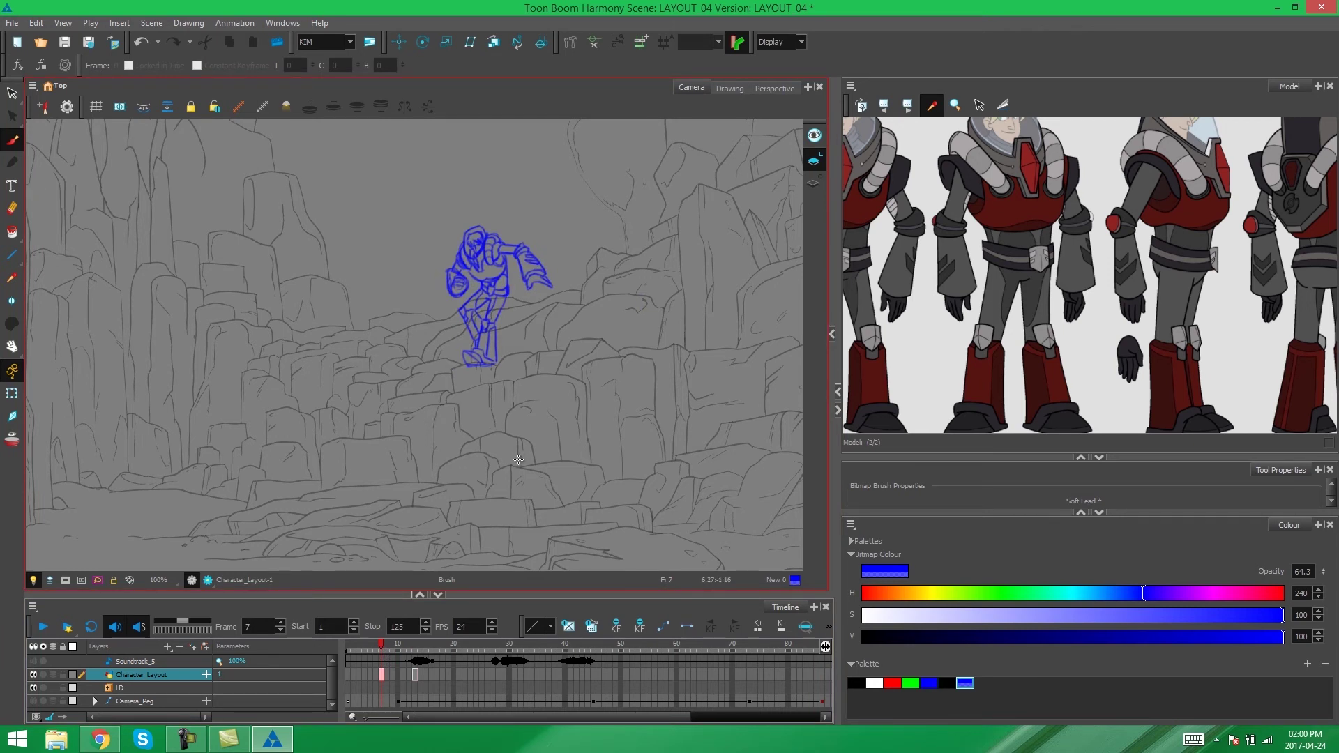
{"action": "key", "text": "period"}
{"action": "key", "text": "period"}
{"action": "key", "text": "period"}
{"action": "key", "text": "period"}
{"action": "key", "text": "period"}
{"action": "key", "text": "period"}
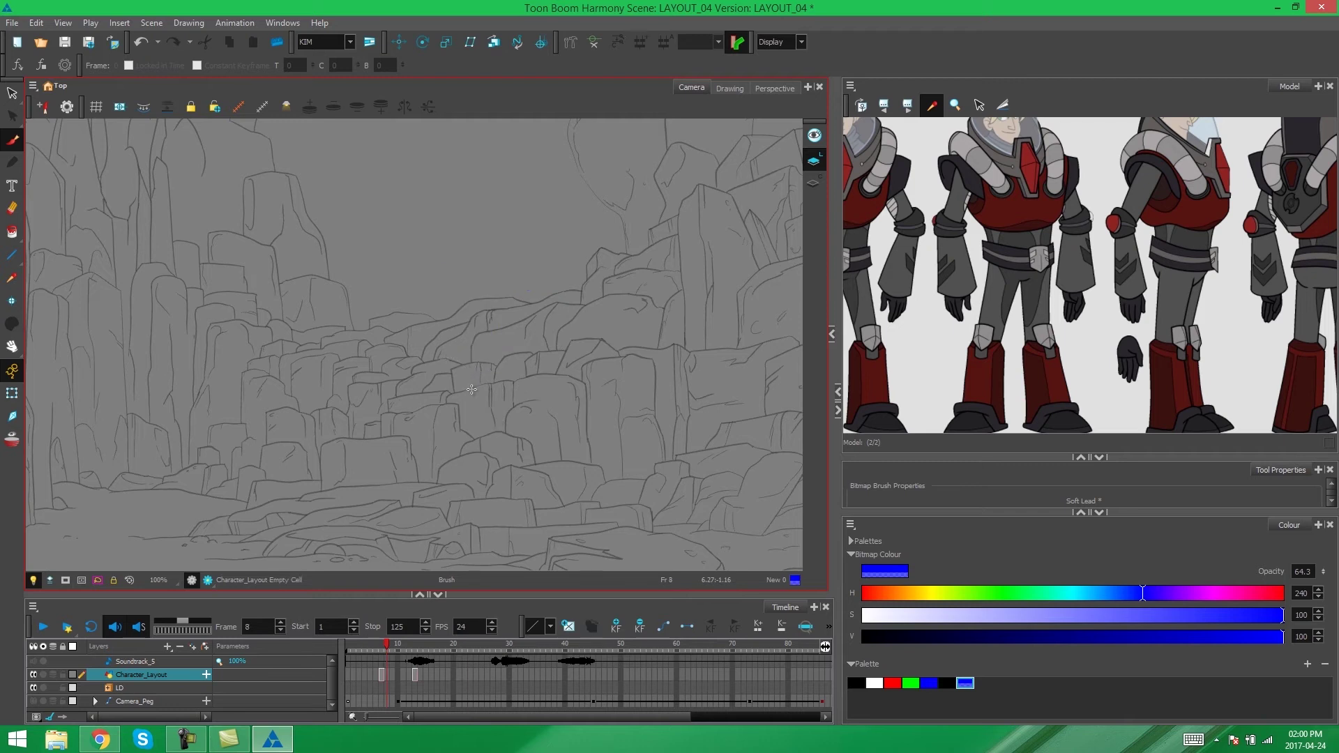
{"action": "key", "text": "comma"}
{"action": "key", "text": "period"}
{"action": "key", "text": "comma"}
{"action": "key", "text": "comma"}
{"action": "key", "text": "comma"}
{"action": "key", "text": "comma"}
{"action": "key", "text": "comma"}
{"action": "key", "text": "period"}
{"action": "key", "text": "period"}
{"action": "key", "text": "period"}
{"action": "key", "text": "period"}
{"action": "key", "text": "period"}
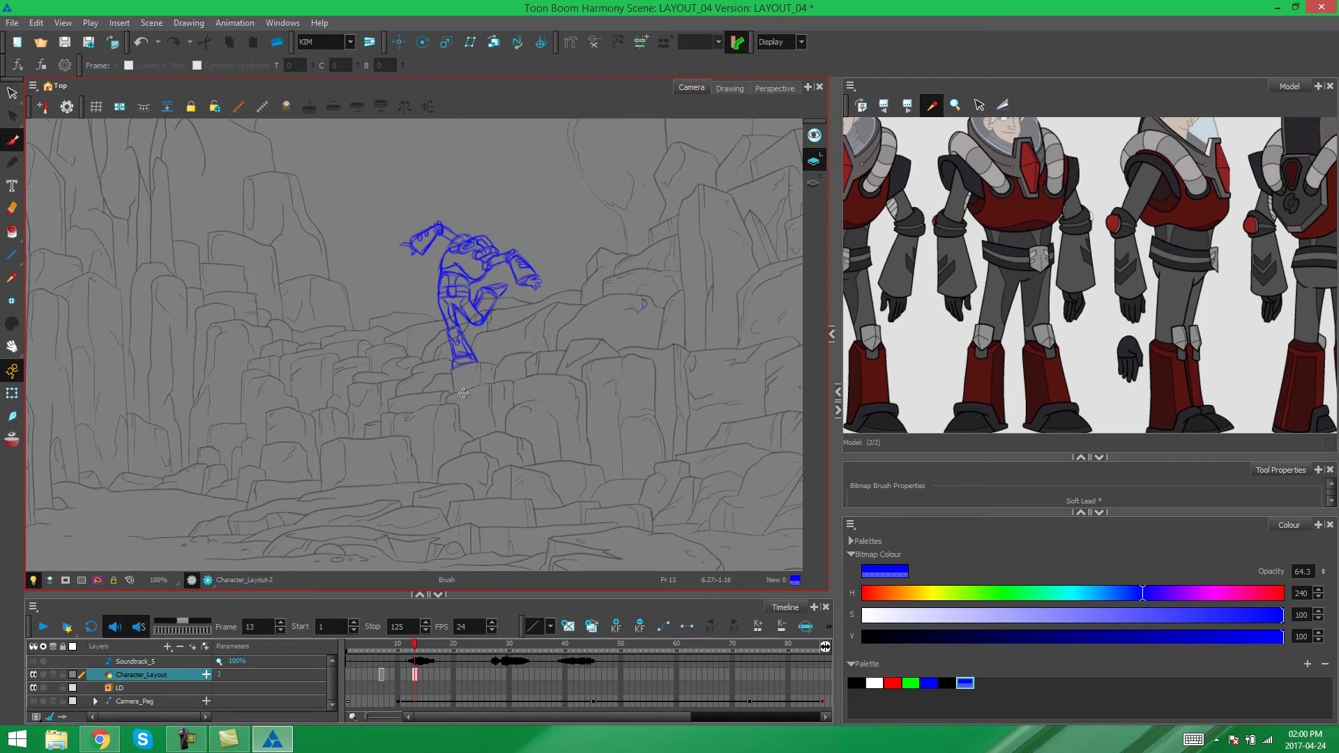
{"action": "key", "text": "comma"}
{"action": "key", "text": "comma"}
{"action": "key", "text": "comma"}
{"action": "key", "text": "comma"}
{"action": "key", "text": "comma"}
{"action": "key", "text": "comma"}
{"action": "key", "text": "period"}
{"action": "key", "text": "period"}
{"action": "key", "text": "period"}
{"action": "key", "text": "period"}
{"action": "key", "text": "period"}
{"action": "key", "text": "period"}
{"action": "key", "text": "comma"}
{"action": "key", "text": "comma"}
{"action": "key", "text": "comma"}
{"action": "key", "text": "comma"}
{"action": "key", "text": "comma"}
{"action": "key", "text": "period"}
{"action": "key", "text": "period"}
{"action": "key", "text": "period"}
{"action": "key", "text": "period"}
{"action": "key", "text": "period"}
{"action": "key", "text": "comma"}
{"action": "key", "text": "comma"}
{"action": "key", "text": "comma"}
{"action": "key", "text": "comma"}
{"action": "key", "text": "comma"}
{"action": "key", "text": "comma"}
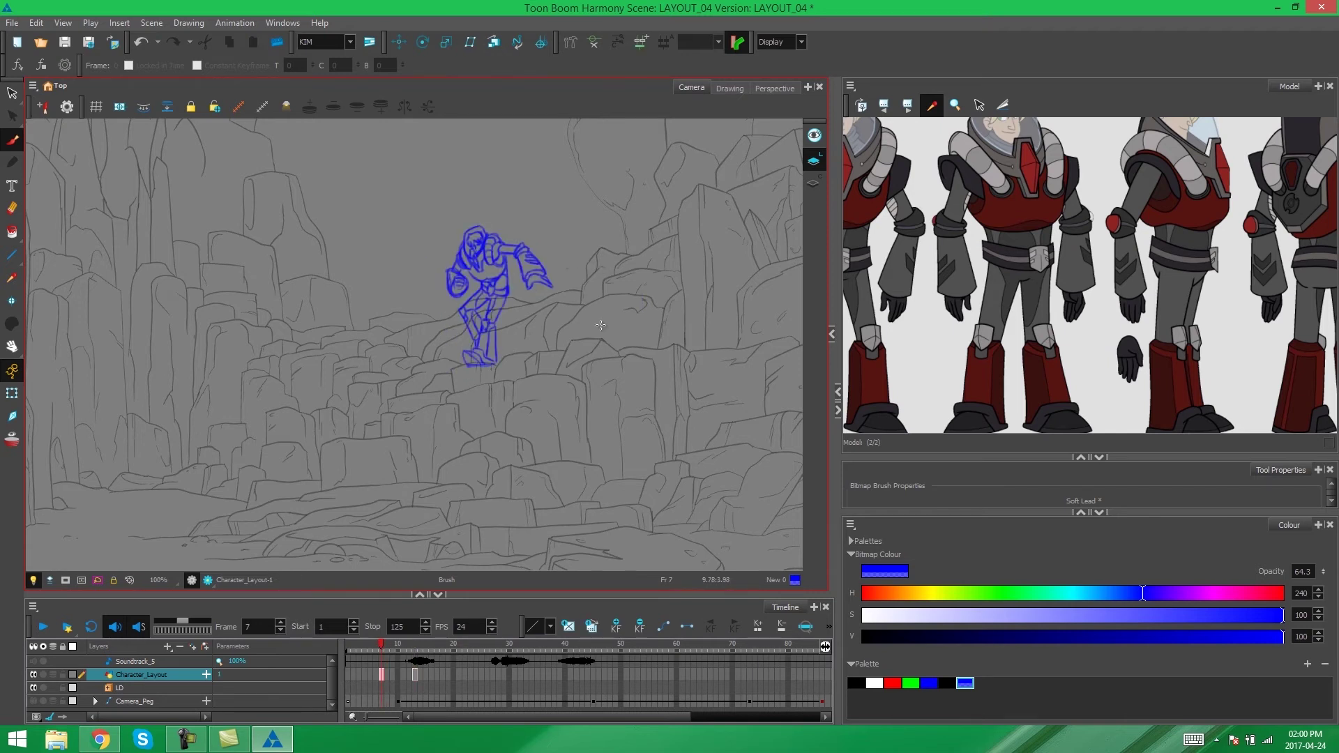
Show the Easy Flipping toolbar from Windows > Toolbars.
{"action": "left_click", "coordinate": [277, 22]}
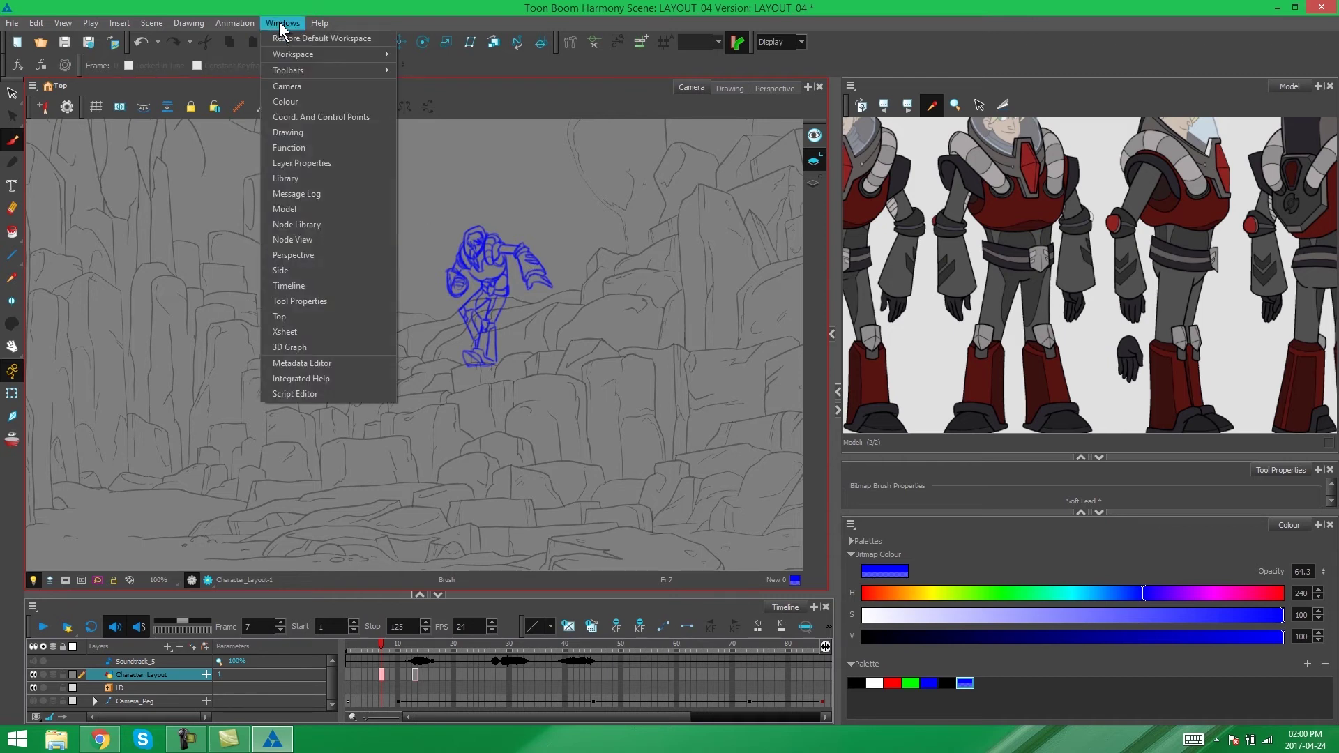
{"action": "mouse_move", "coordinate": [289, 70]}
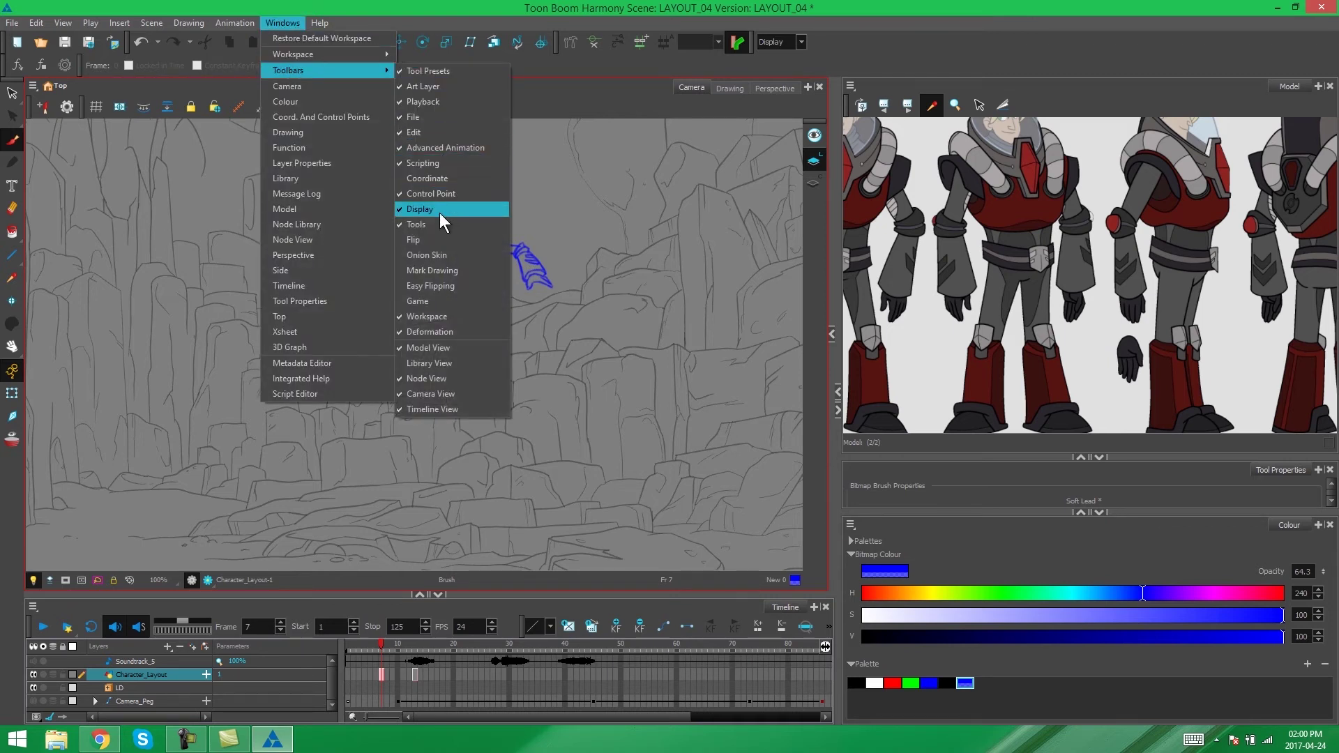
{"action": "left_click", "coordinate": [437, 286]}
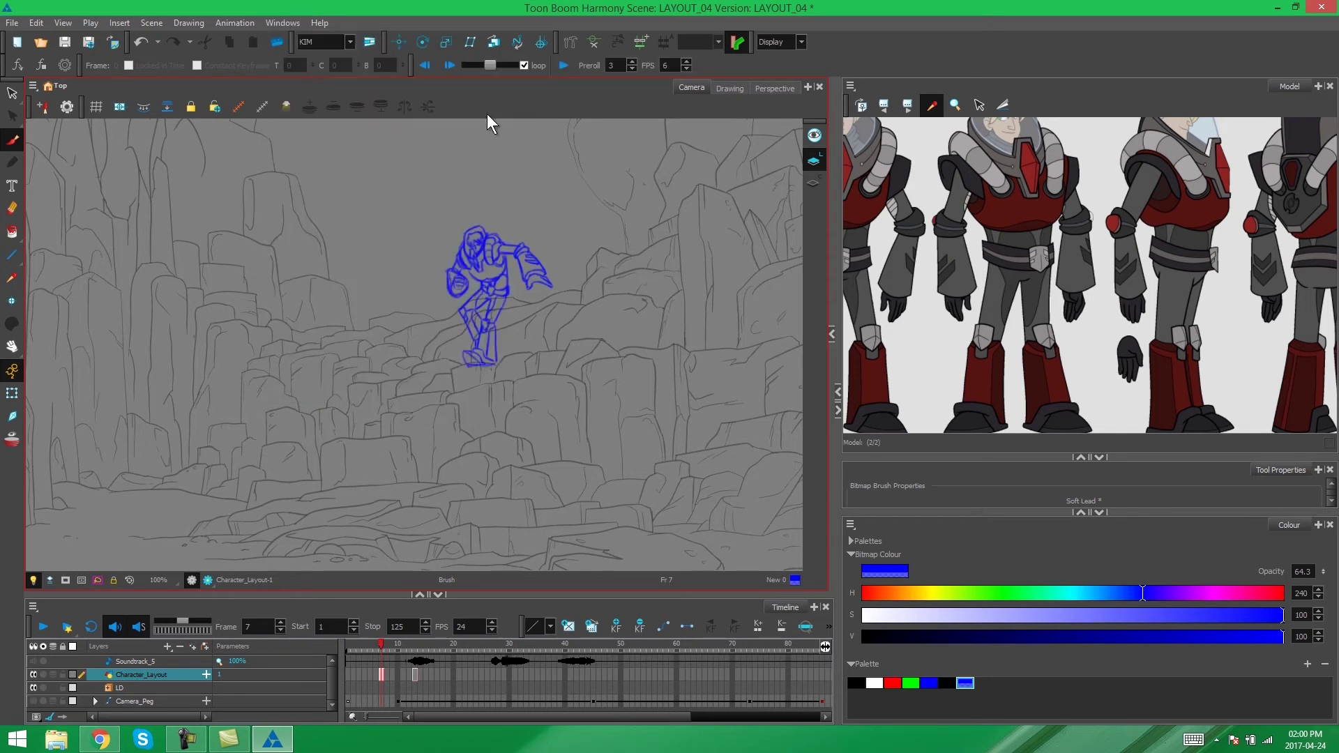
Flip repeatedly between the frame-7 pose, empty frame 8 and the frame-13 pose, ending on frame 13.
{"action": "left_click", "coordinate": [448, 64]}
{"action": "left_click", "coordinate": [445, 65]}
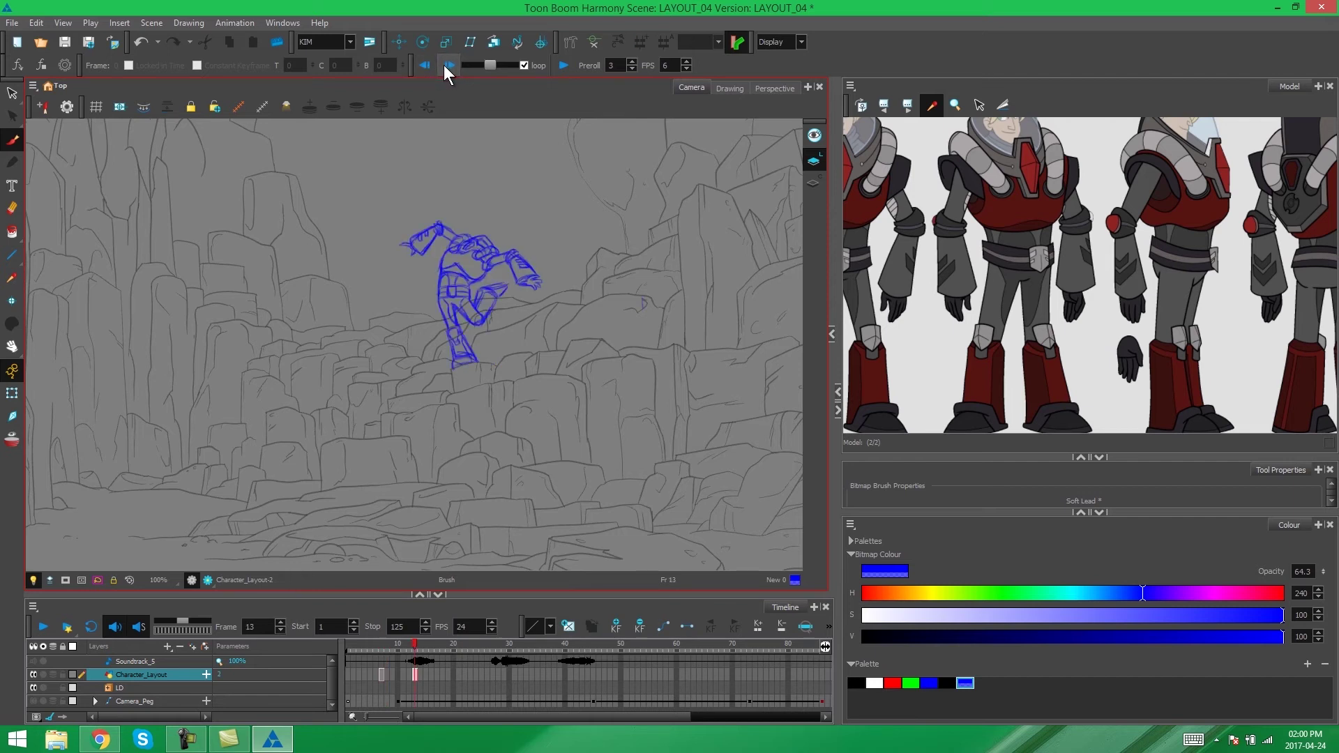
{"action": "left_click", "coordinate": [429, 67]}
{"action": "left_click", "coordinate": [428, 68]}
{"action": "left_click", "coordinate": [447, 65]}
{"action": "left_click", "coordinate": [446, 65]}
{"action": "left_click", "coordinate": [426, 65]}
{"action": "left_click", "coordinate": [427, 64]}
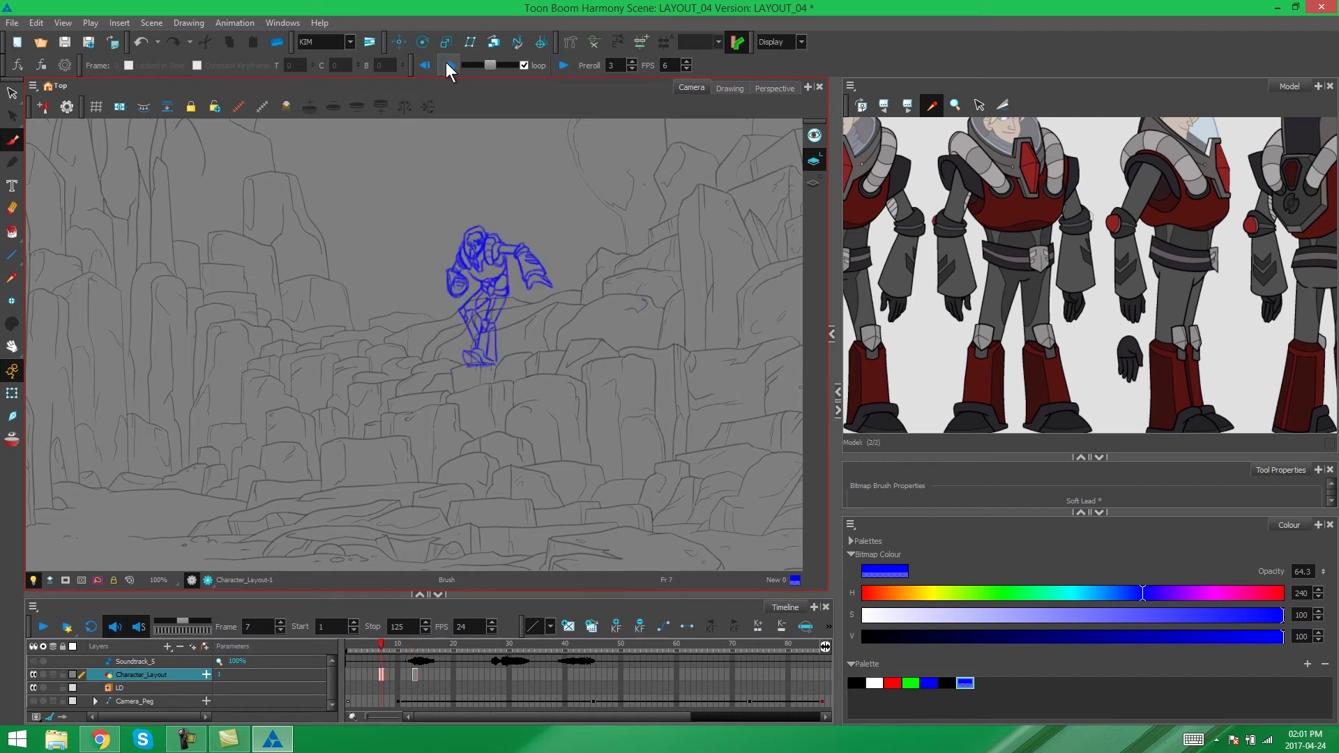
{"action": "left_click", "coordinate": [446, 62]}
{"action": "left_click", "coordinate": [446, 62]}
{"action": "left_click", "coordinate": [428, 64]}
{"action": "left_click", "coordinate": [428, 65]}
{"action": "left_click", "coordinate": [445, 65]}
{"action": "left_click", "coordinate": [445, 65]}
{"action": "left_click", "coordinate": [429, 65]}
{"action": "left_click", "coordinate": [430, 65]}
{"action": "left_click", "coordinate": [442, 64]}
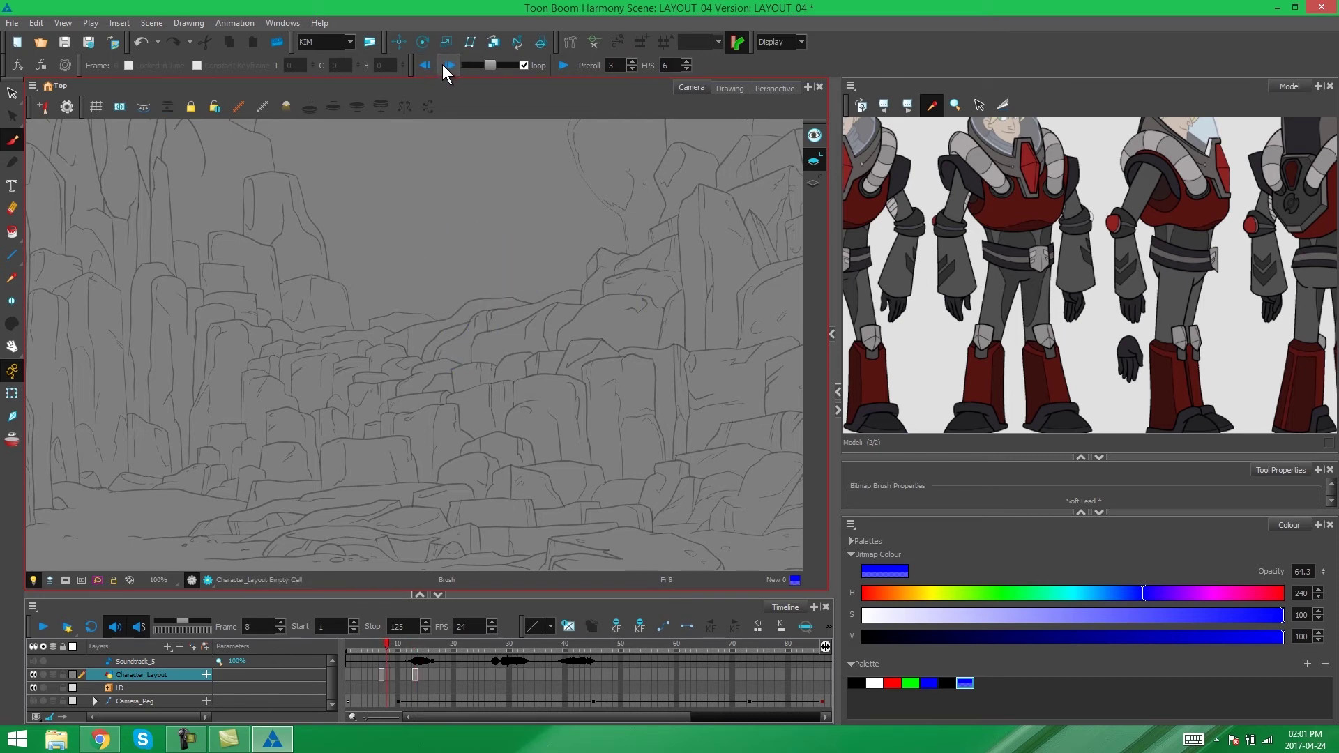
{"action": "left_click", "coordinate": [442, 65]}
Scrub between the first pose and frame 13 over the canyon, settling on empty frame 8.
{"action": "scroll", "coordinate": [455, 359], "scroll_direction": "down", "scroll_amount": 4}
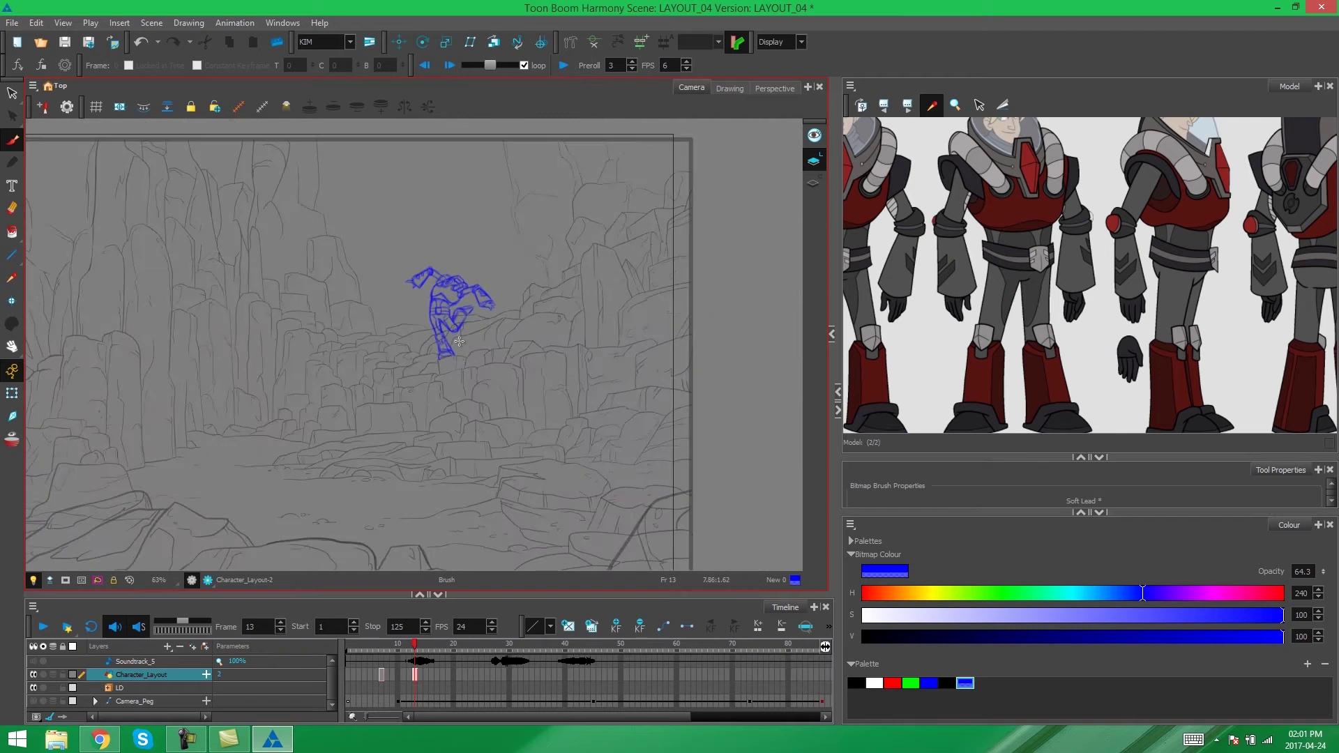
{"action": "scroll", "coordinate": [439, 349], "scroll_direction": "up", "scroll_amount": 1}
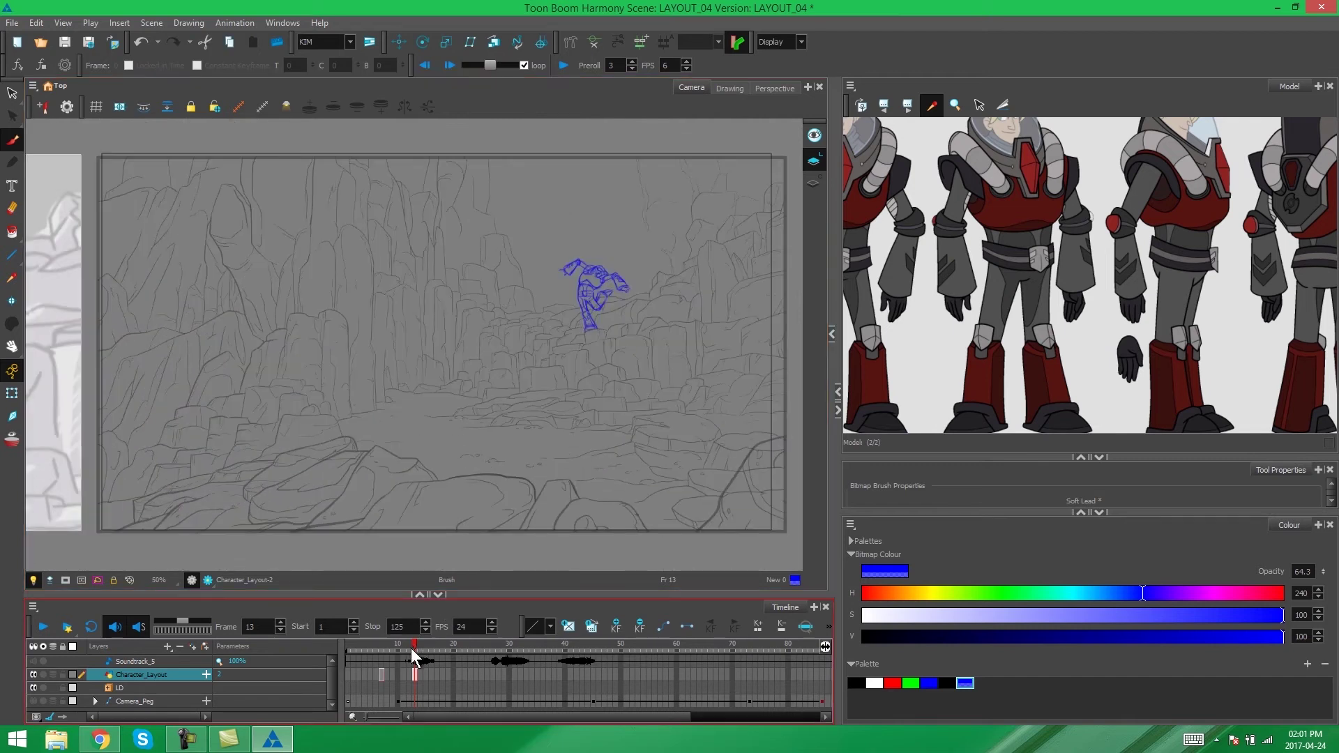
{"action": "mouse_move", "coordinate": [413, 644]}
{"action": "left_mouse_down"}
{"action": "mouse_move", "coordinate": [379, 643]}
{"action": "mouse_move", "coordinate": [411, 642]}
{"action": "left_mouse_up"}
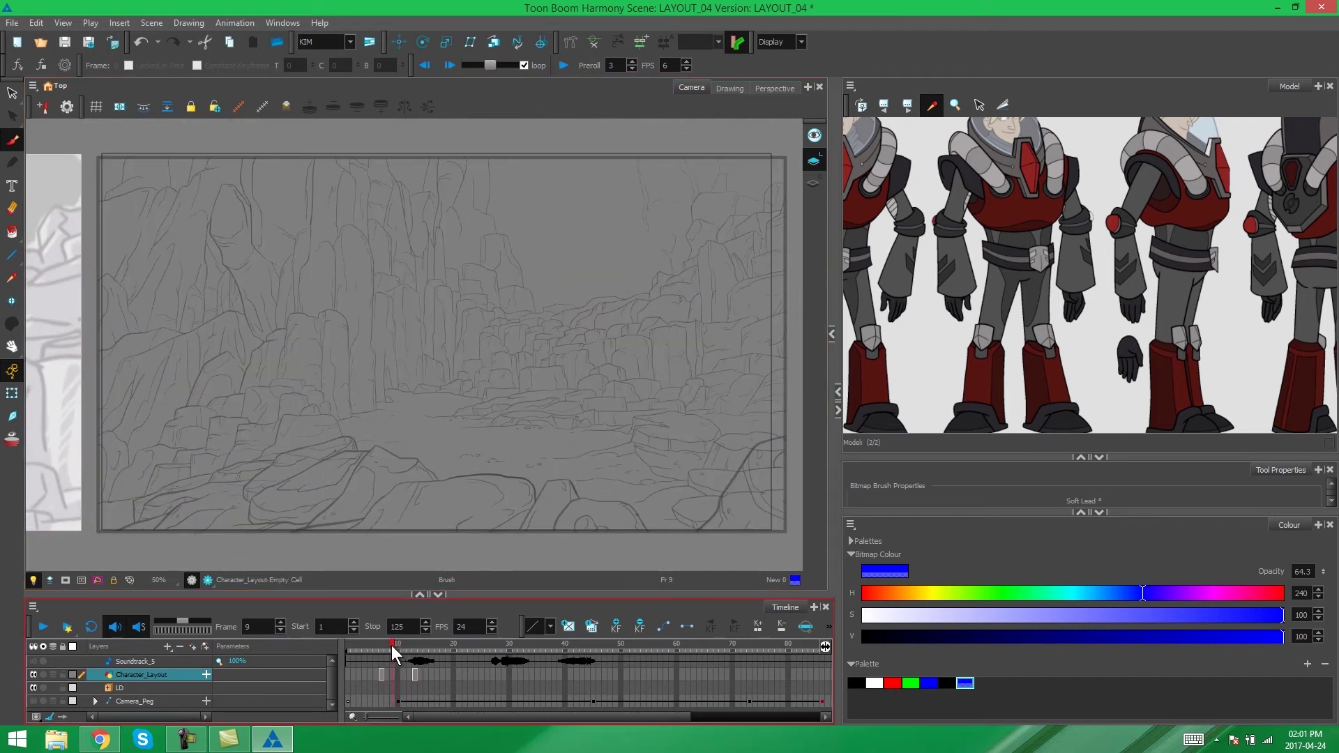
{"action": "left_click_drag", "start_coordinate": [591, 348], "coordinate": [562, 322]}
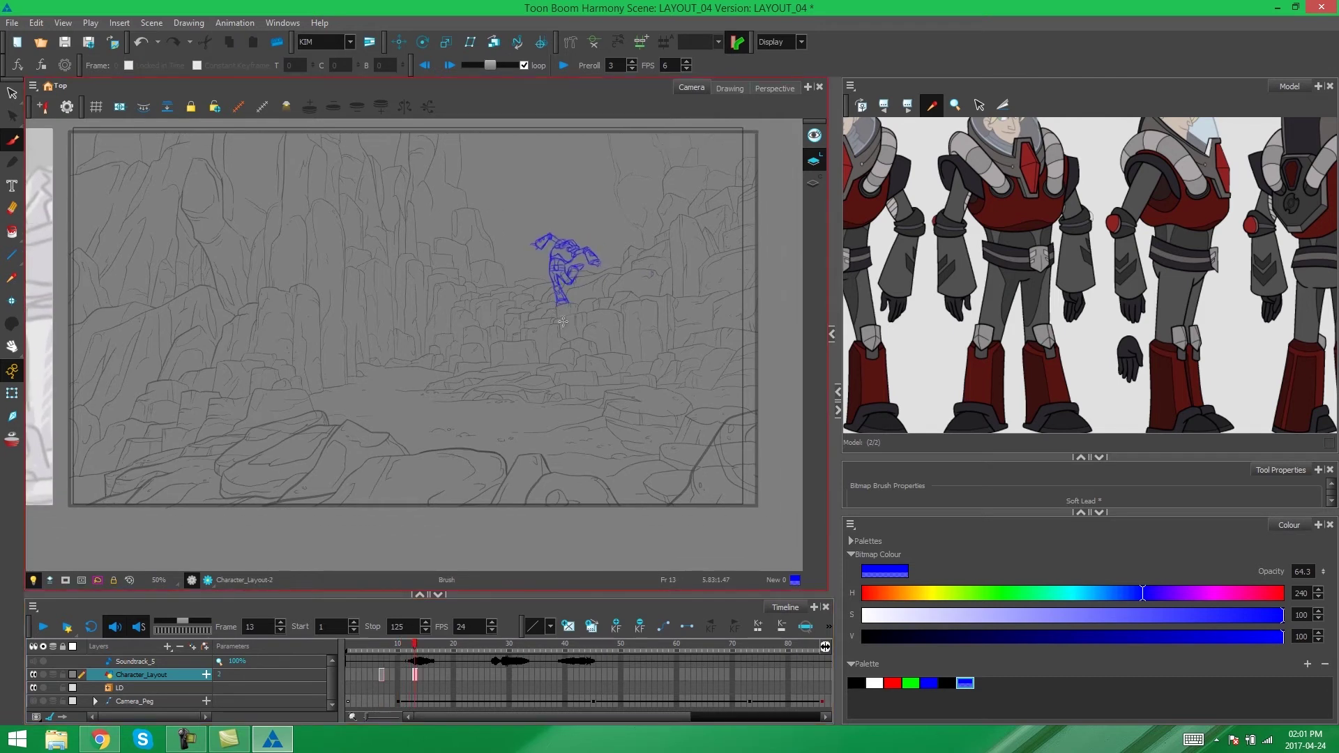
{"action": "scroll", "coordinate": [565, 332], "scroll_direction": "up", "scroll_amount": 2}
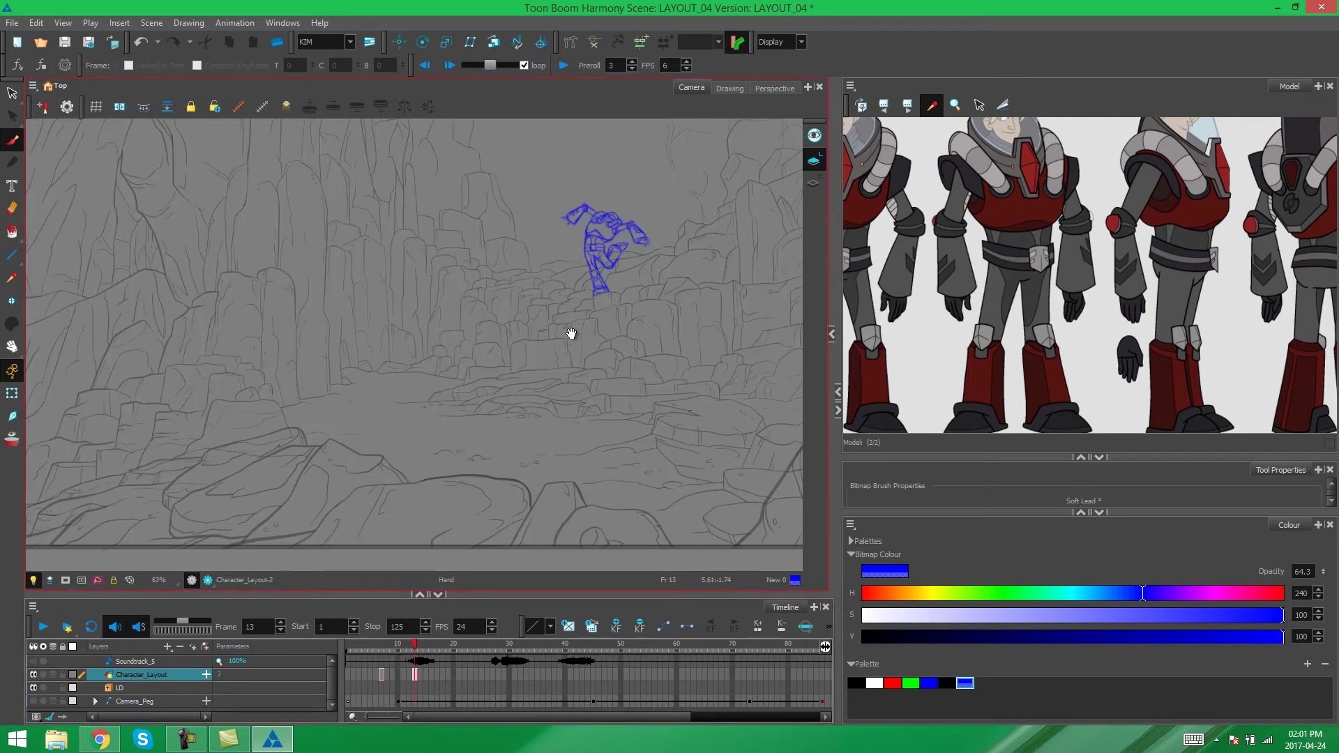
{"action": "mouse_move", "coordinate": [419, 650]}
{"action": "left_mouse_down"}
{"action": "mouse_move", "coordinate": [384, 660]}
{"action": "mouse_move", "coordinate": [415, 663]}
{"action": "left_mouse_up"}
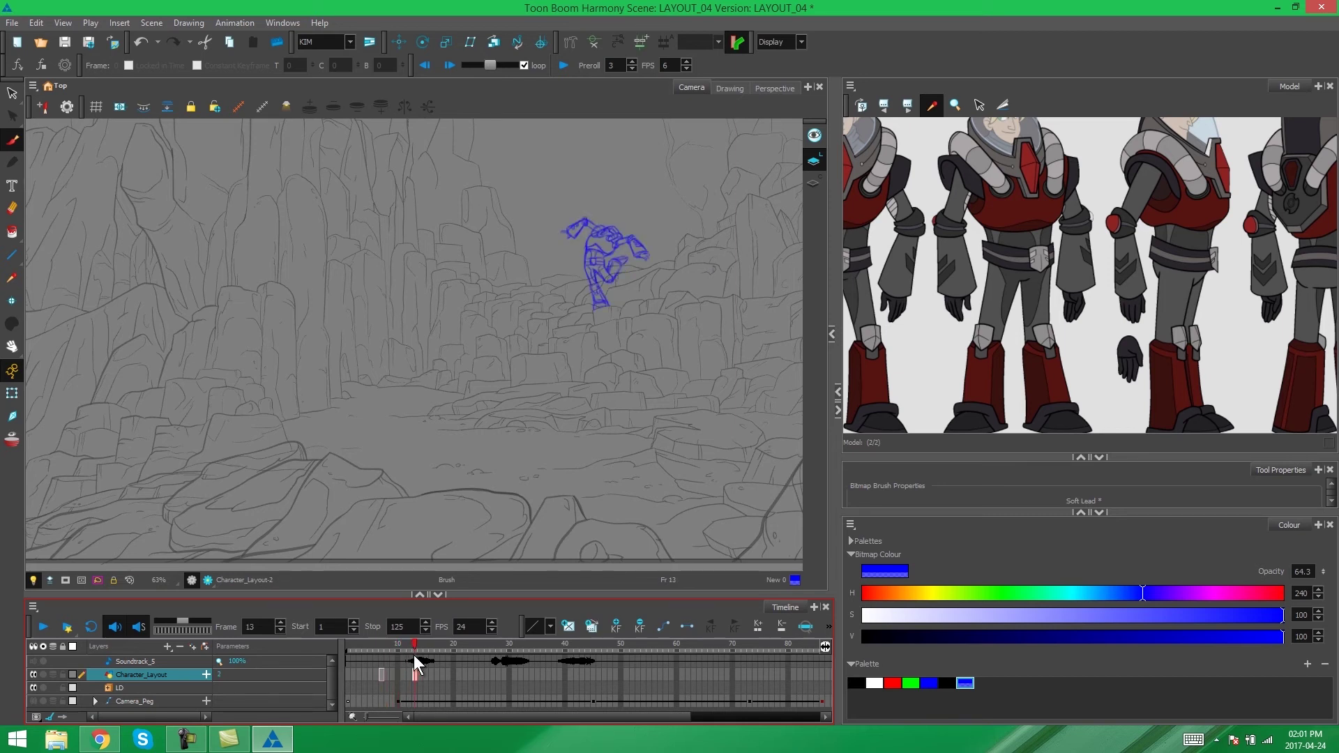
{"action": "left_click_drag", "start_coordinate": [415, 663], "coordinate": [383, 663]}
Frame the character and canyon in the Camera view and check frames 9 through 12 for drawings.
{"action": "key", "text": "1"}
{"action": "key", "text": "1"}
{"action": "left_click_drag", "start_coordinate": [379, 349], "coordinate": [516, 353]}
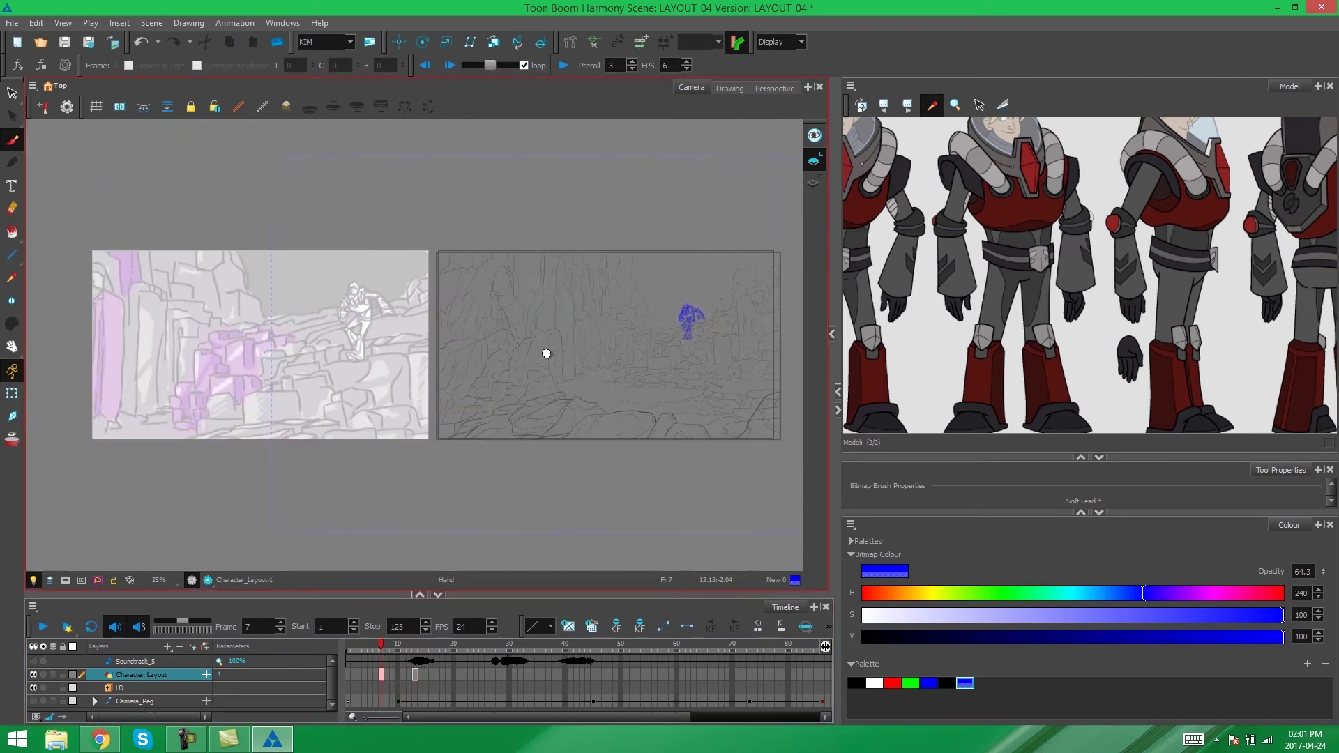
{"action": "key", "text": "2"}
{"action": "mouse_move", "coordinate": [383, 643]}
{"action": "left_mouse_down"}
{"action": "mouse_move", "coordinate": [415, 659]}
{"action": "mouse_move", "coordinate": [383, 663]}
{"action": "mouse_move", "coordinate": [416, 660]}
{"action": "left_mouse_up"}
{"action": "scroll", "coordinate": [422, 380], "scroll_direction": "up", "scroll_amount": 3}
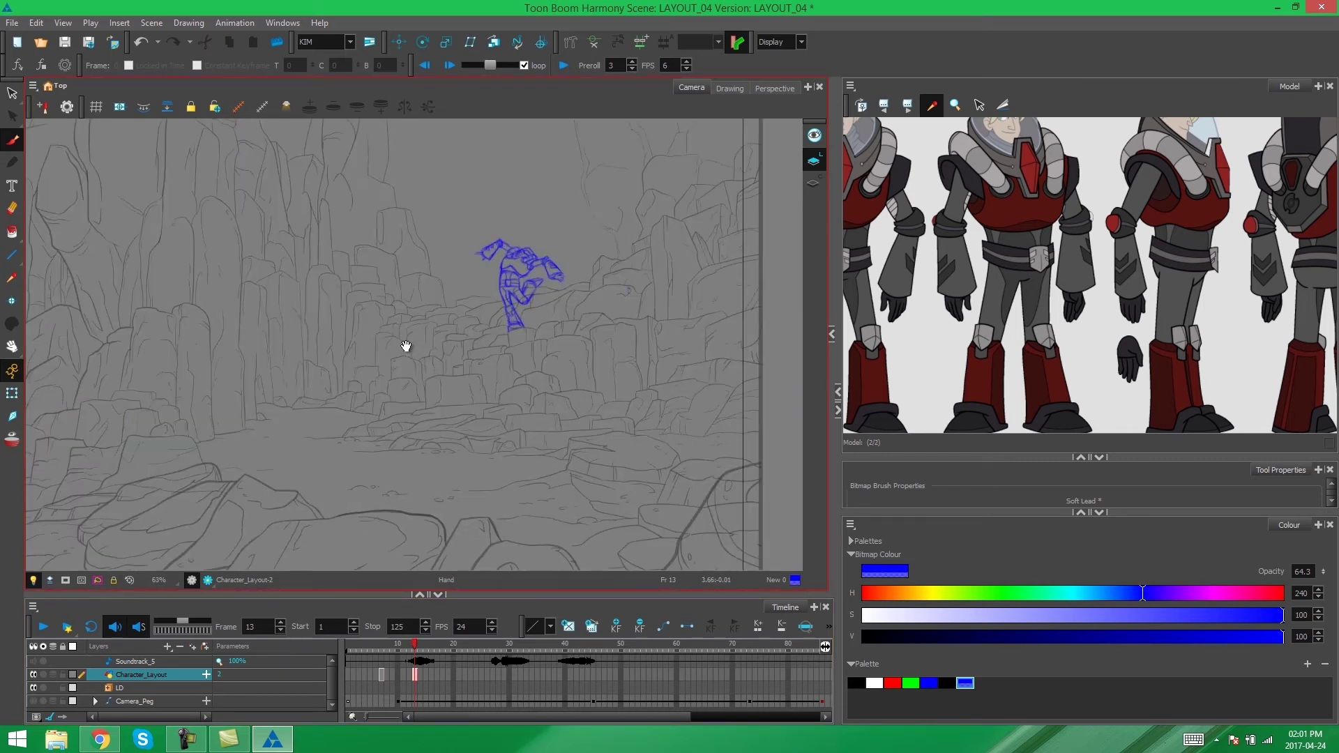
{"action": "mouse_move", "coordinate": [406, 346]}
{"action": "left_mouse_down"}
{"action": "mouse_move", "coordinate": [463, 343]}
{"action": "mouse_move", "coordinate": [464, 359]}
{"action": "left_mouse_up"}
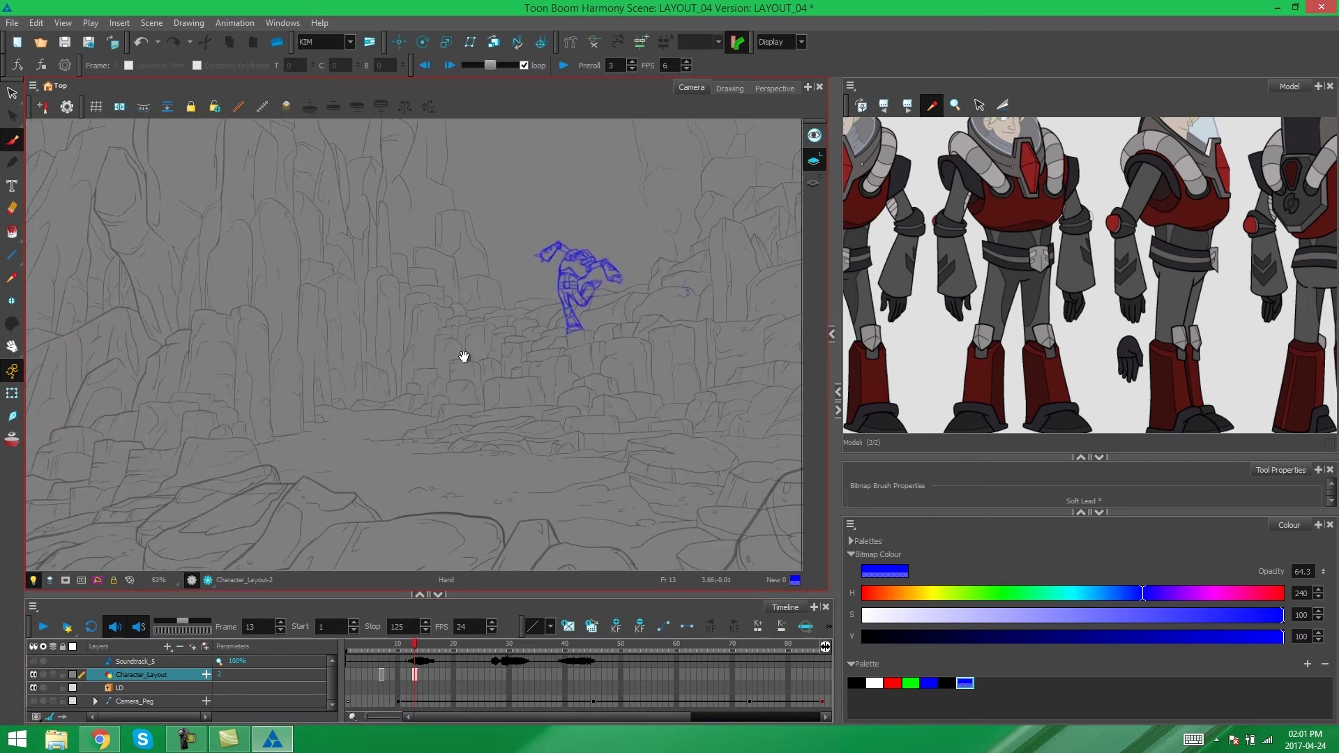
{"action": "left_click", "coordinate": [408, 674]}
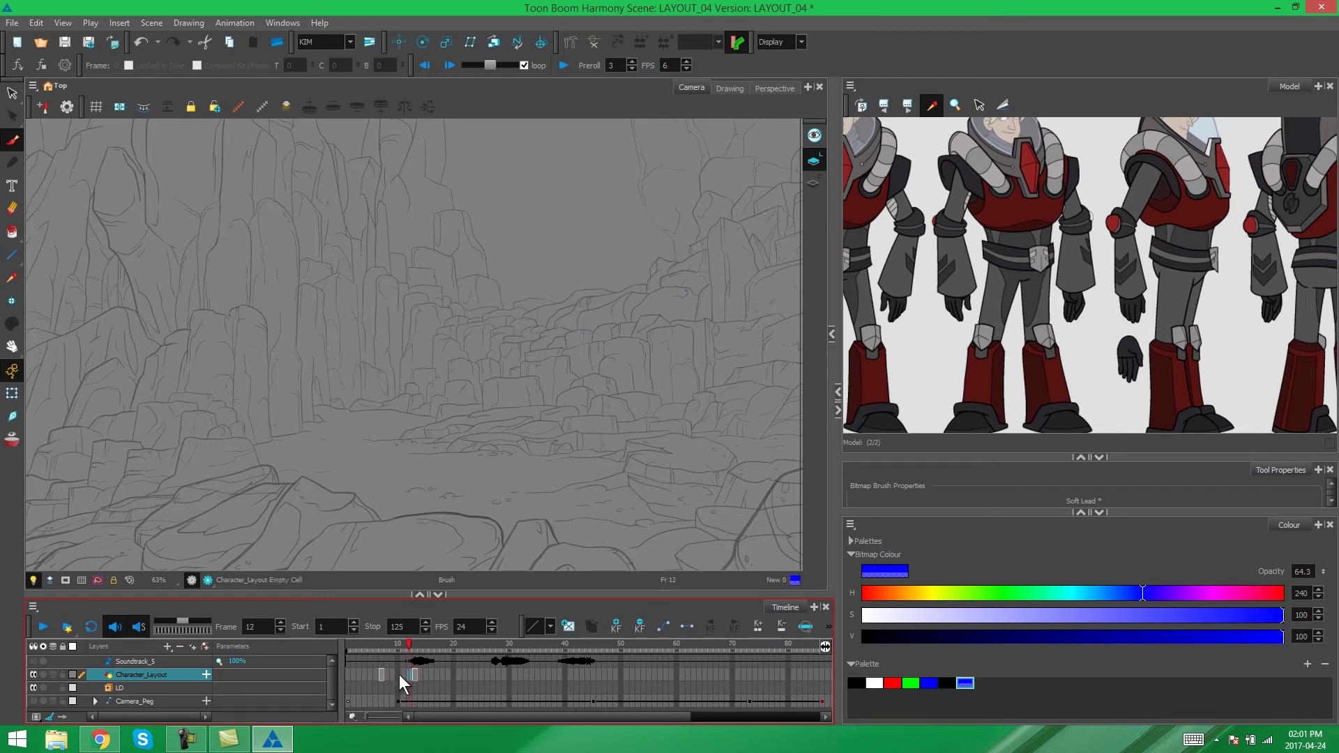
{"action": "left_click", "coordinate": [399, 674]}
{"action": "left_click", "coordinate": [390, 649]}
{"action": "mouse_move", "coordinate": [391, 656]}
{"action": "left_mouse_down"}
{"action": "mouse_move", "coordinate": [419, 658]}
{"action": "mouse_move", "coordinate": [382, 668]}
{"action": "left_mouse_up"}
Extend the frame-7 drawing's exposure through frame 12 and save the scene.
{"action": "scroll", "coordinate": [452, 383], "scroll_direction": "down", "scroll_amount": 2}
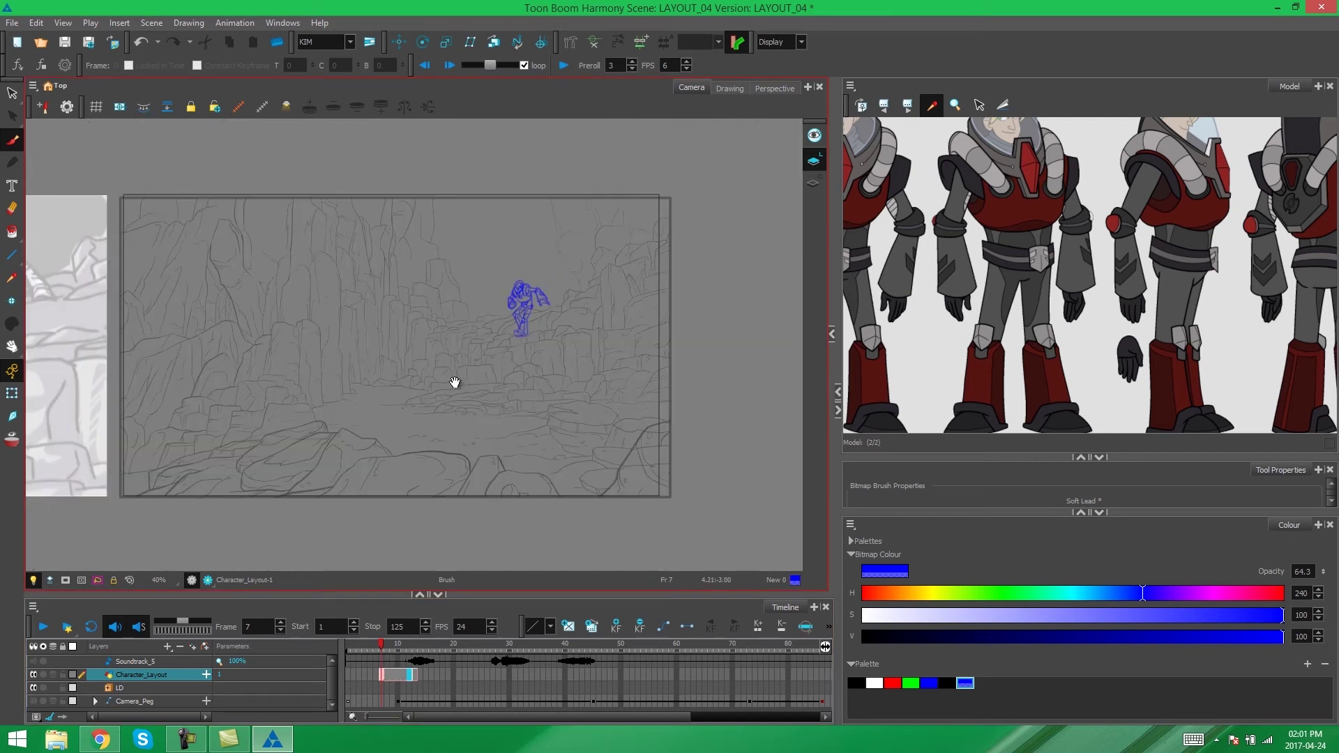
{"action": "scroll", "coordinate": [452, 383], "scroll_direction": "up", "scroll_amount": 1}
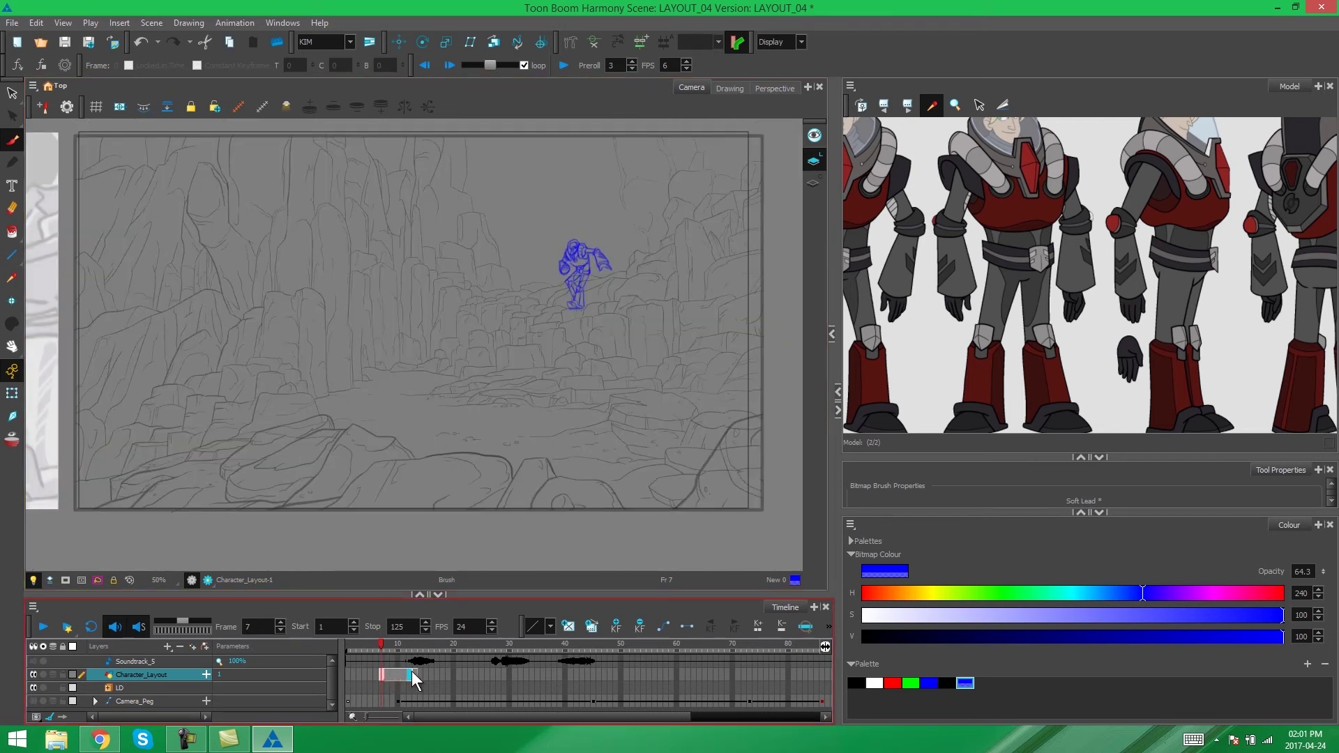
{"action": "left_click", "coordinate": [410, 676]}
{"action": "left_click_drag", "start_coordinate": [385, 654], "coordinate": [398, 651]}
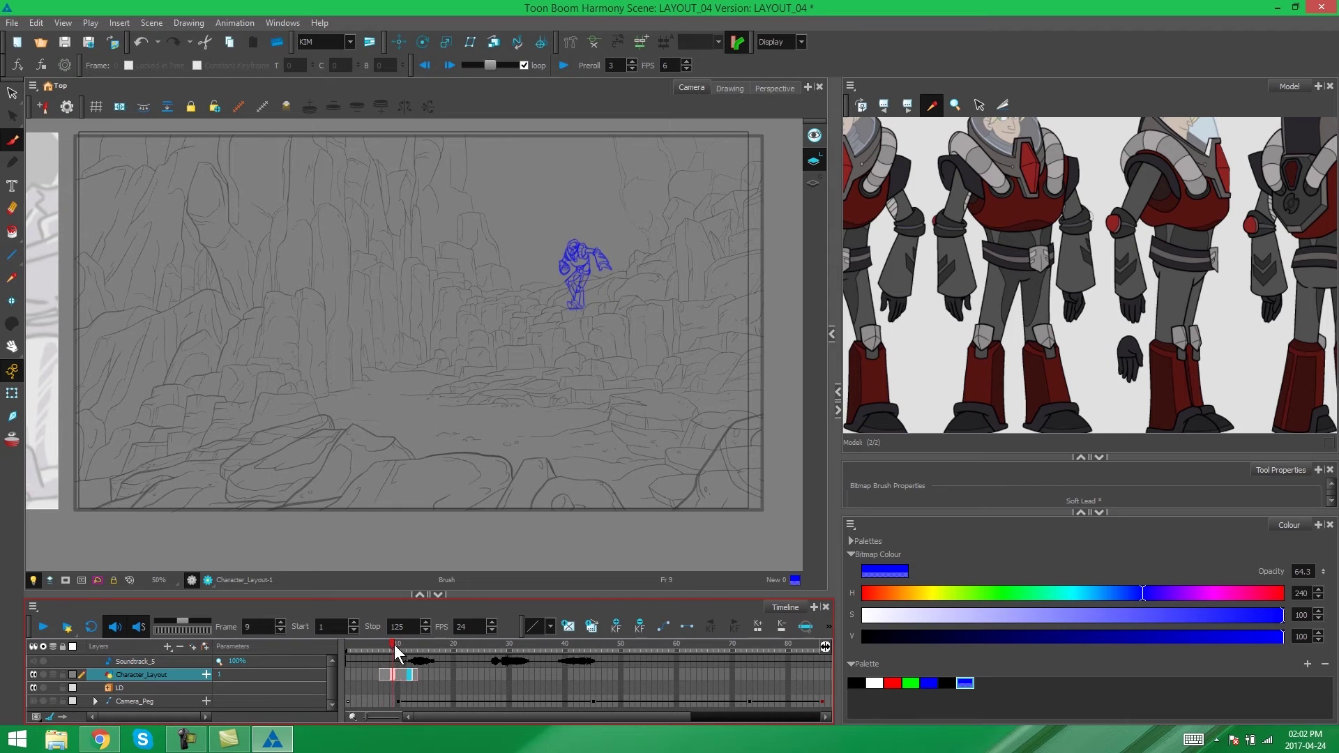
{"action": "left_click", "coordinate": [12, 23]}
{"action": "left_click", "coordinate": [31, 98]}
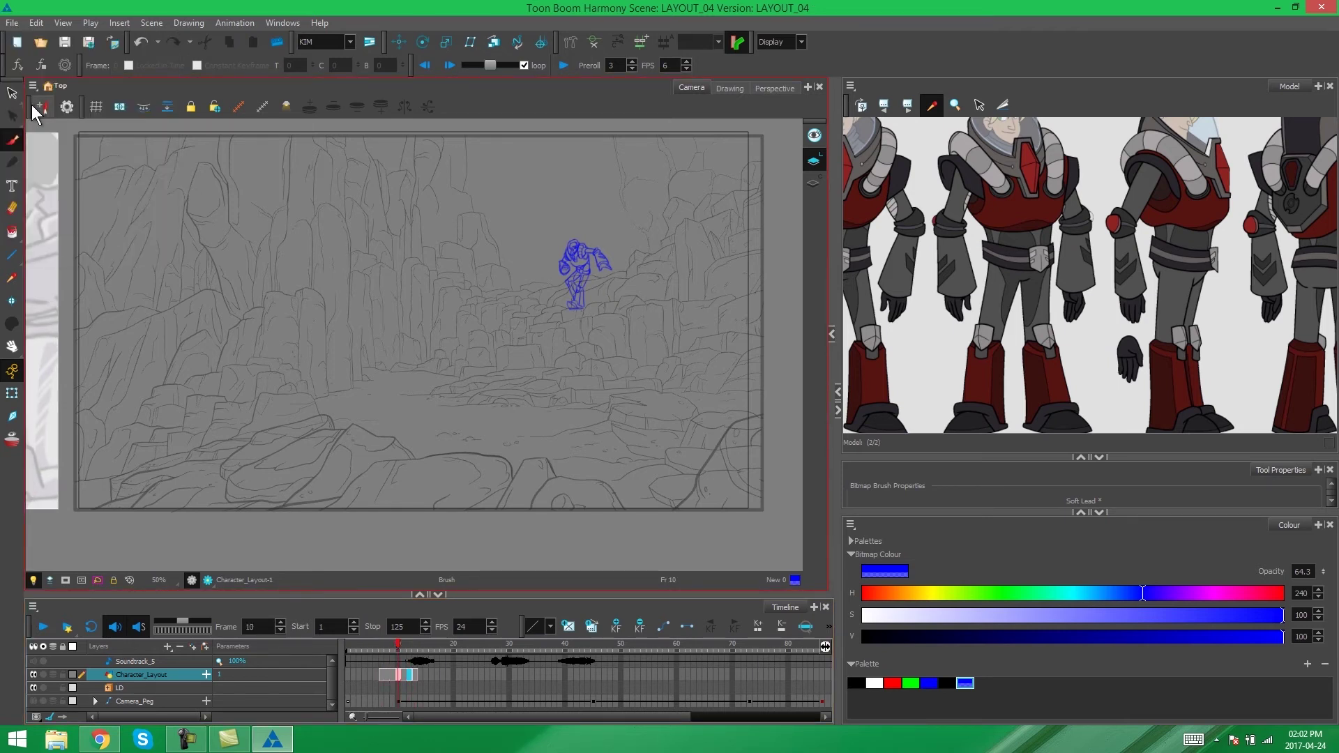
{"action": "scroll", "coordinate": [424, 368], "scroll_direction": "down", "scroll_amount": 3}
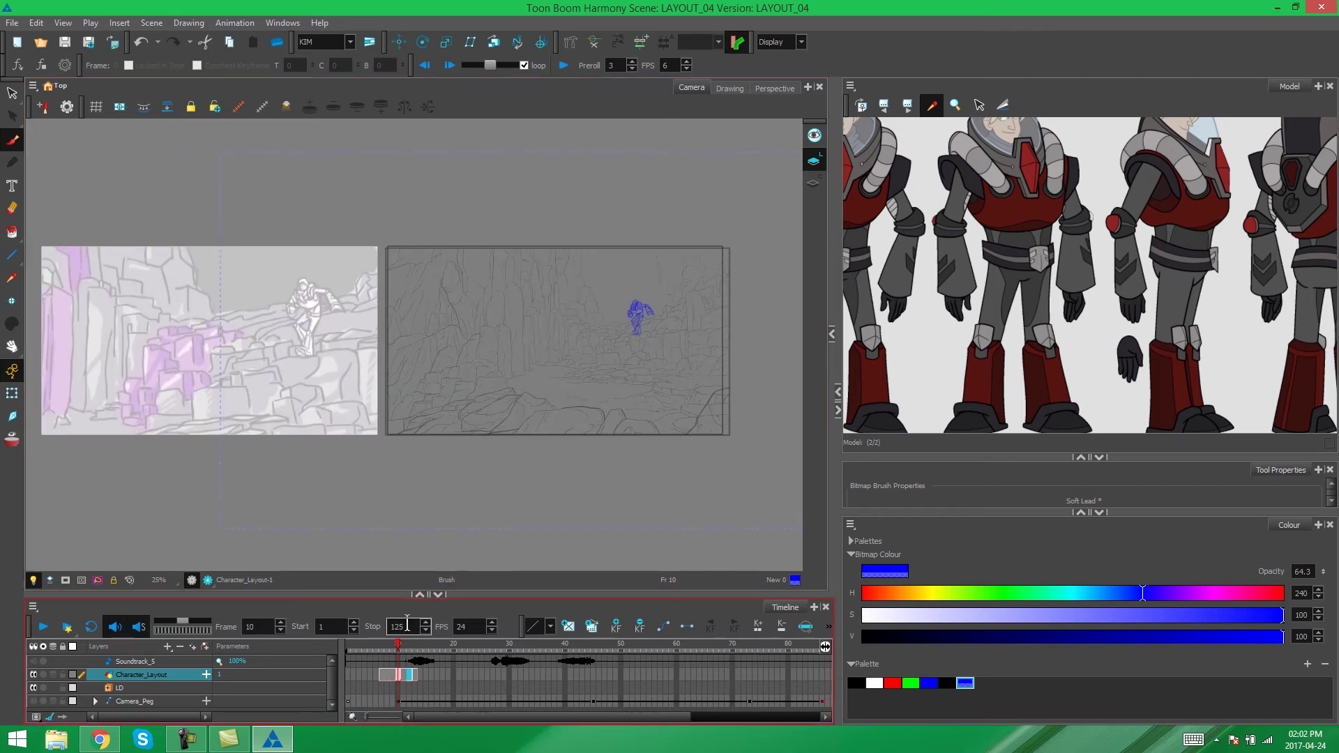
{"action": "mouse_move", "coordinate": [399, 646]}
{"action": "left_mouse_down"}
{"action": "mouse_move", "coordinate": [516, 645]}
{"action": "mouse_move", "coordinate": [450, 655]}
{"action": "mouse_move", "coordinate": [501, 657]}
{"action": "mouse_move", "coordinate": [487, 664]}
{"action": "left_mouse_up"}
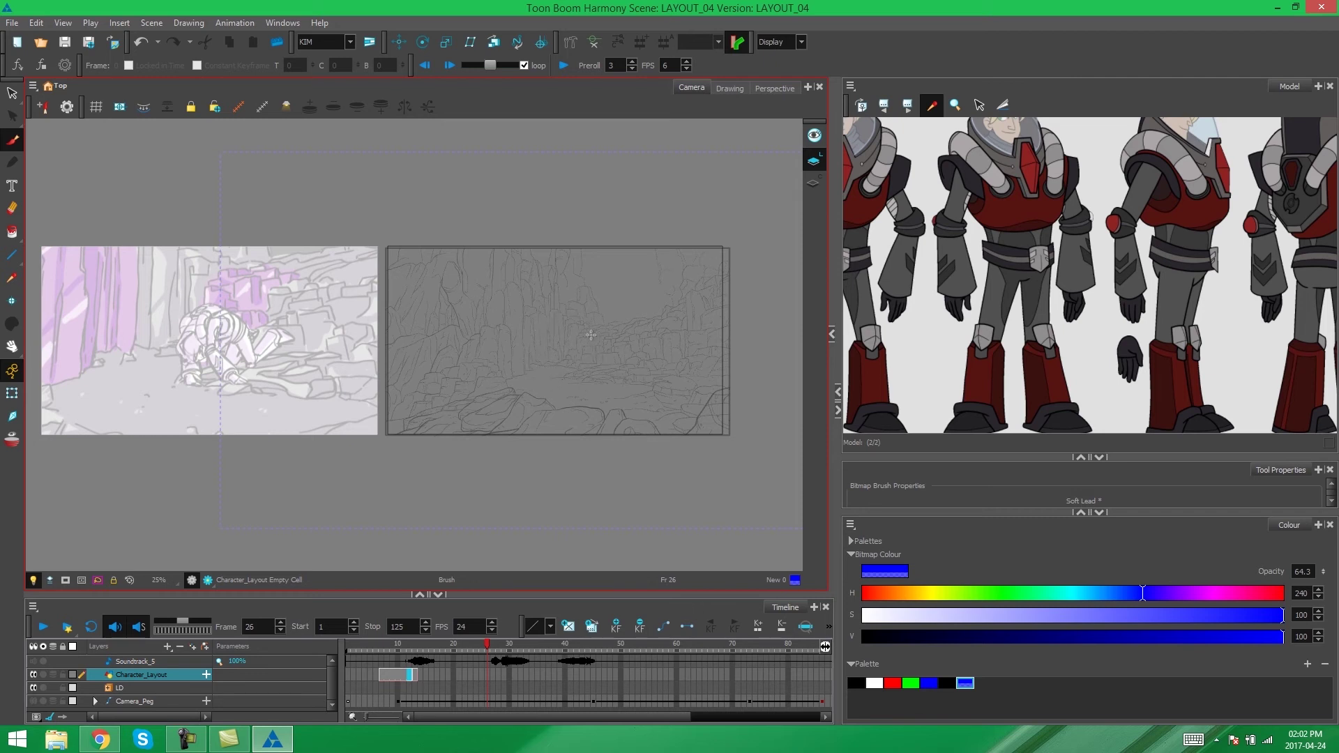
{"action": "scroll", "coordinate": [579, 337], "scroll_direction": "up", "scroll_amount": 1}
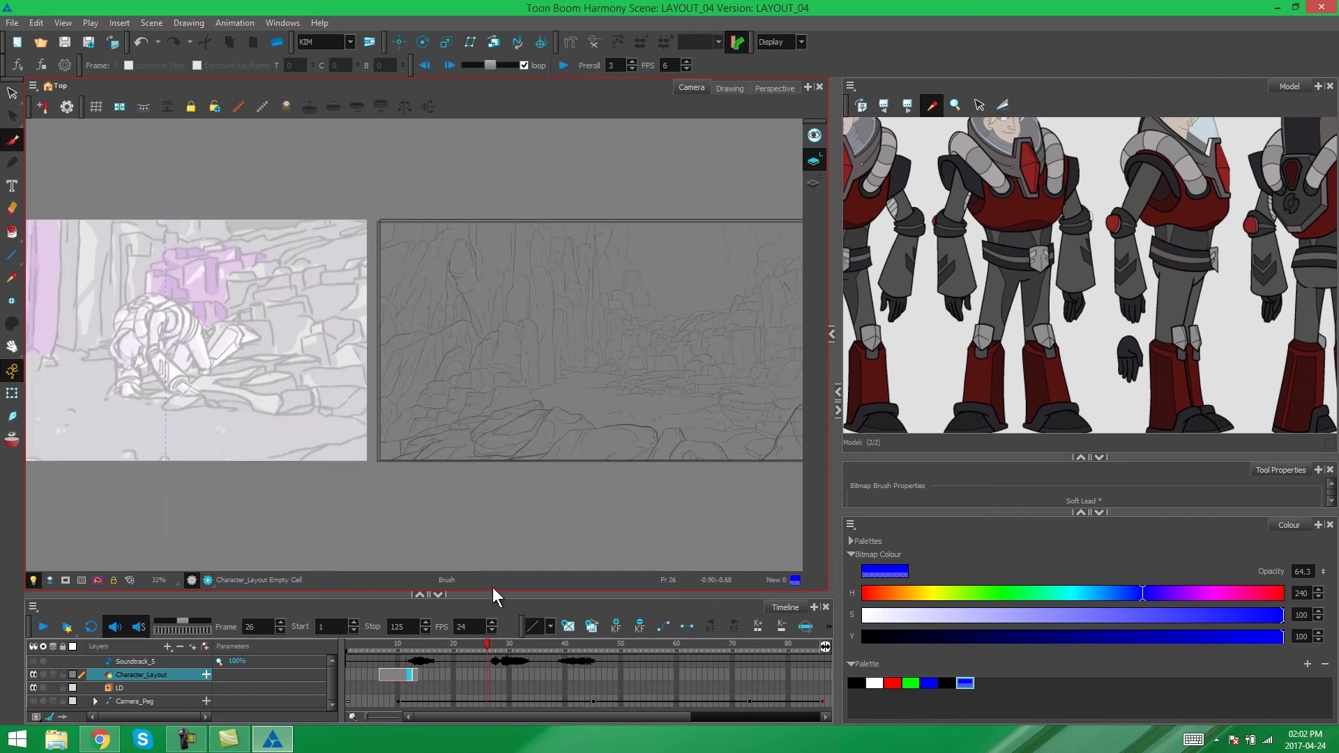
{"action": "mouse_move", "coordinate": [487, 649]}
{"action": "left_mouse_down"}
{"action": "mouse_move", "coordinate": [776, 649]}
{"action": "mouse_move", "coordinate": [739, 659]}
{"action": "mouse_move", "coordinate": [823, 649]}
{"action": "mouse_move", "coordinate": [337, 649]}
{"action": "mouse_move", "coordinate": [409, 645]}
{"action": "left_mouse_up"}
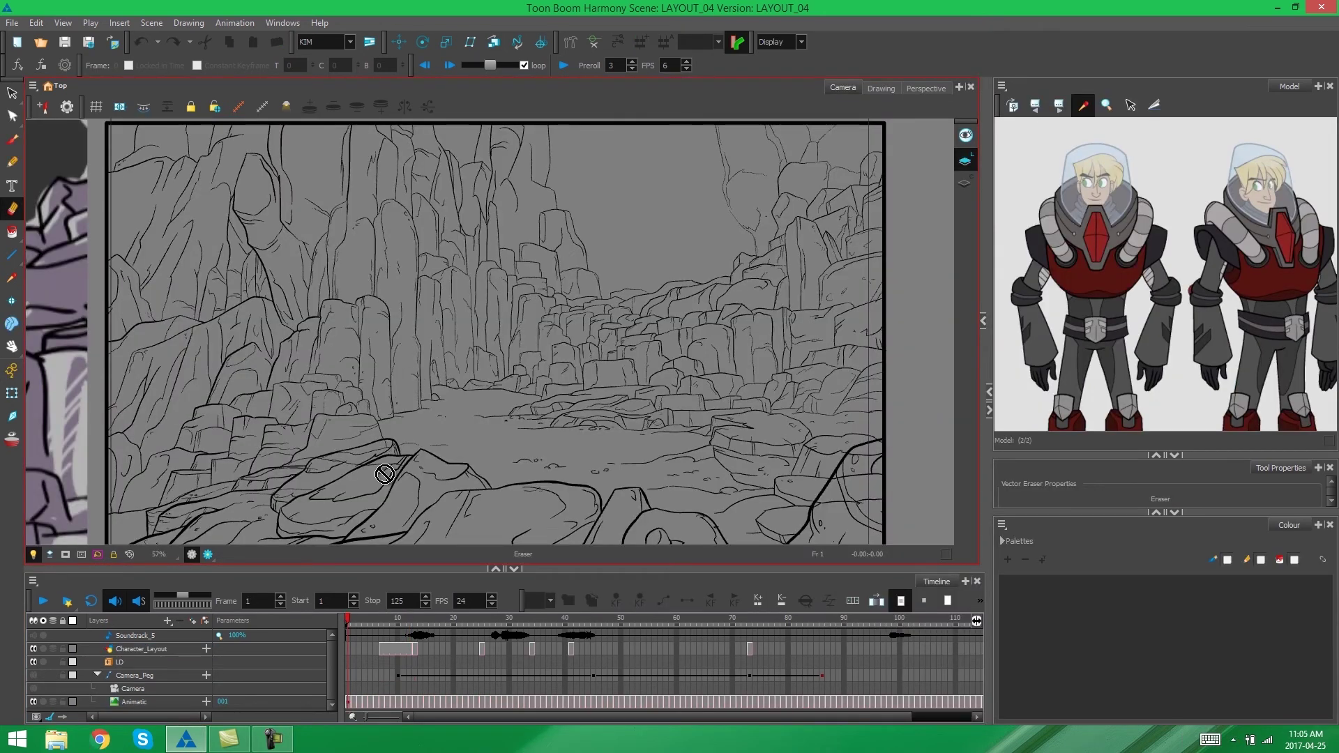
Scrub the timeline past frames 11 and 51 to the pose at frame 73.
{"action": "left_click", "coordinate": [353, 655]}
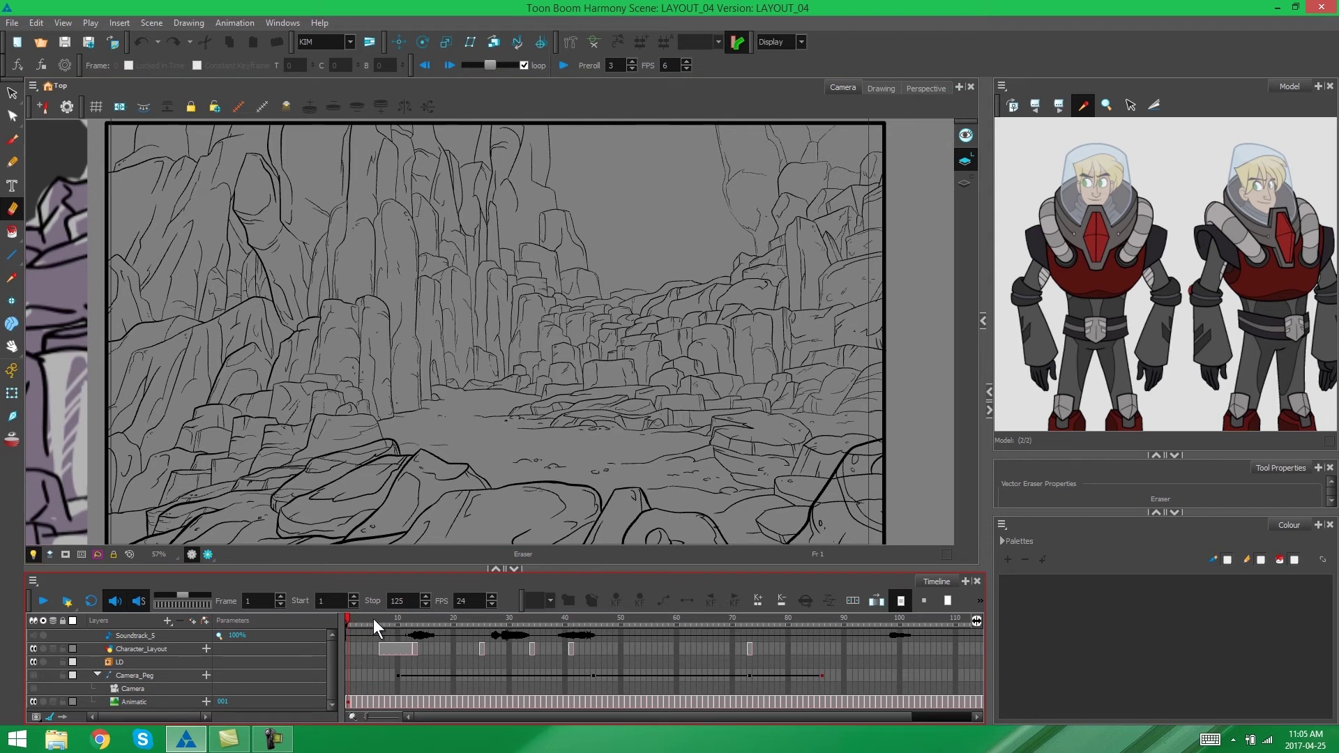
{"action": "left_click_drag", "start_coordinate": [375, 618], "coordinate": [404, 621]}
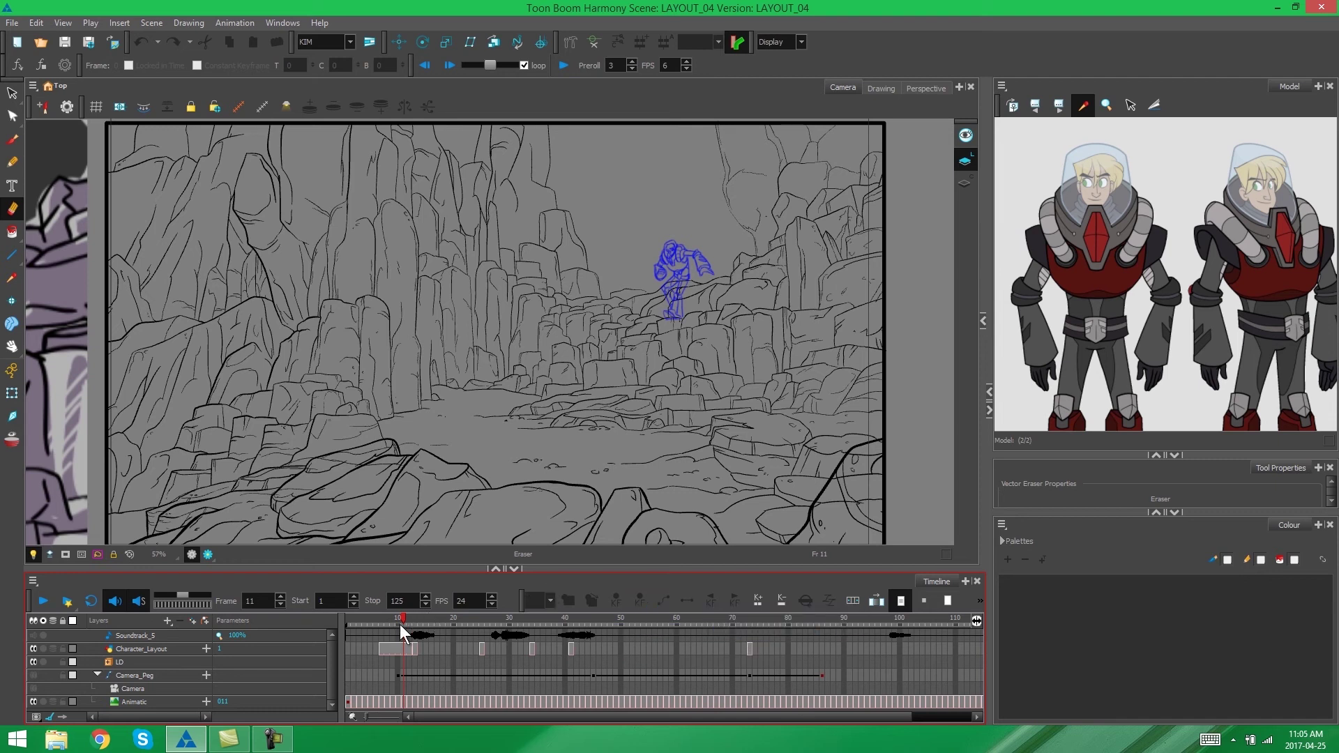
{"action": "left_click_drag", "start_coordinate": [406, 614], "coordinate": [629, 610]}
{"action": "left_click_drag", "start_coordinate": [743, 614], "coordinate": [748, 614]}
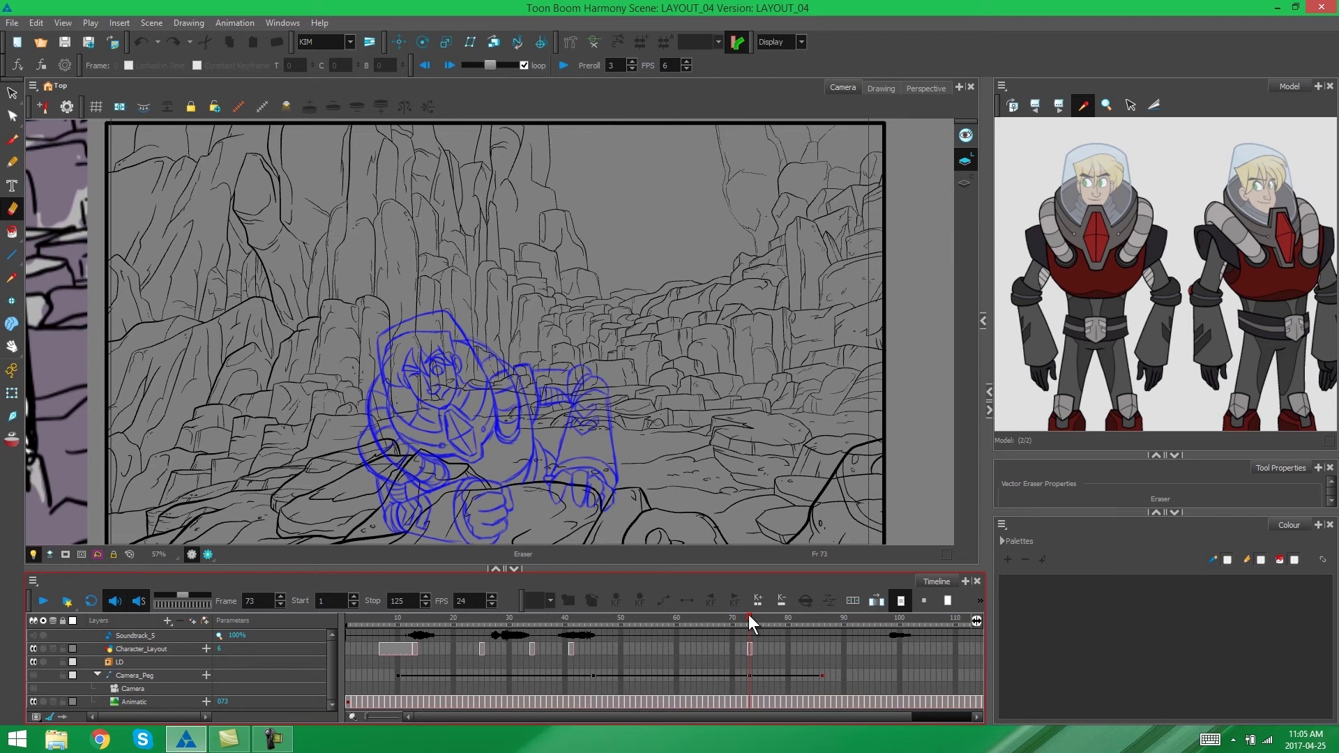
Bring the storyboard reference into view and compare frames 72, 73 and 88.
{"action": "key", "text": "2"}
{"action": "left_click_drag", "start_coordinate": [470, 400], "coordinate": [647, 380]}
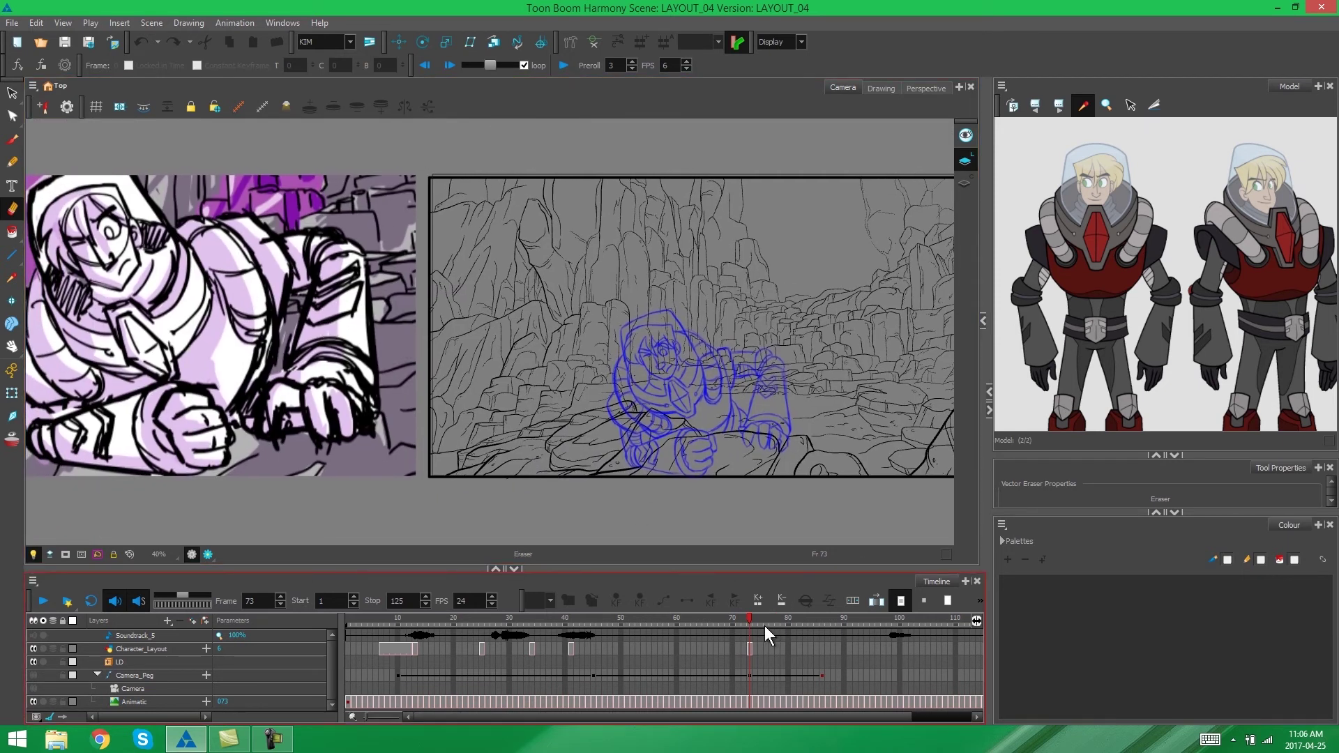
{"action": "mouse_move", "coordinate": [751, 618]}
{"action": "left_mouse_down"}
{"action": "mouse_move", "coordinate": [899, 618]}
{"action": "mouse_move", "coordinate": [882, 617]}
{"action": "mouse_move", "coordinate": [889, 633]}
{"action": "left_mouse_up"}
{"action": "left_click", "coordinate": [749, 632]}
{"action": "key", "text": "comma"}
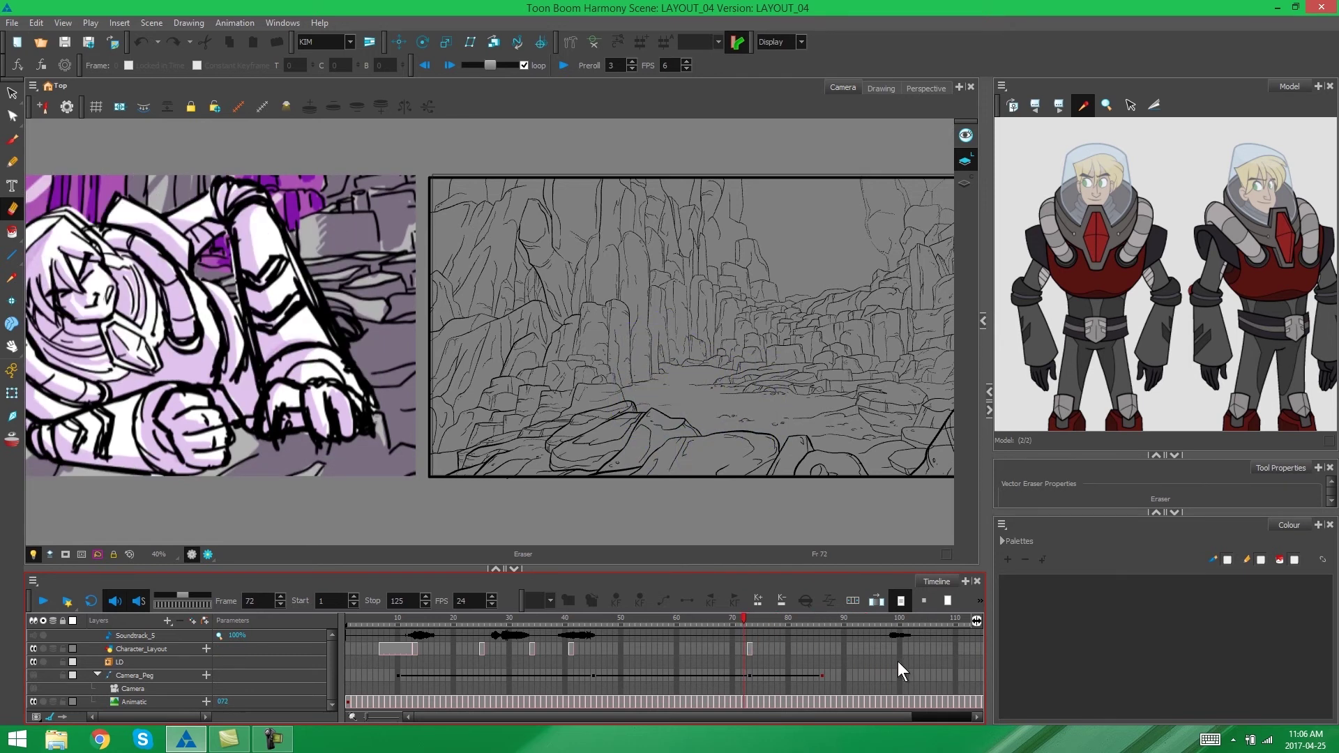
{"action": "left_click", "coordinate": [751, 622]}
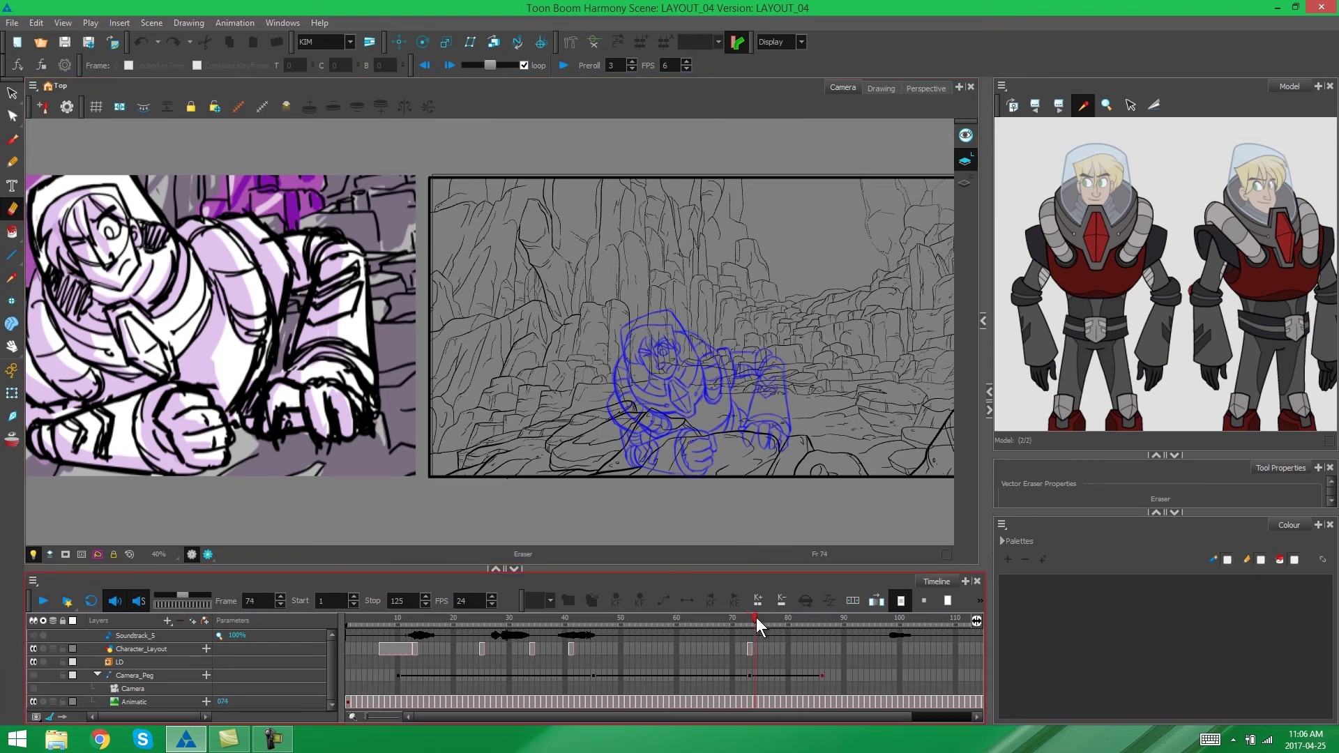
{"action": "mouse_move", "coordinate": [749, 620]}
{"action": "left_mouse_down"}
{"action": "mouse_move", "coordinate": [709, 618]}
{"action": "mouse_move", "coordinate": [747, 623]}
{"action": "left_mouse_up"}
Duplicate the Character_Layout drawing at frame 98 into Character_Layout-7.
{"action": "left_click_drag", "start_coordinate": [751, 620], "coordinate": [994, 639]}
{"action": "left_click", "coordinate": [966, 648]}
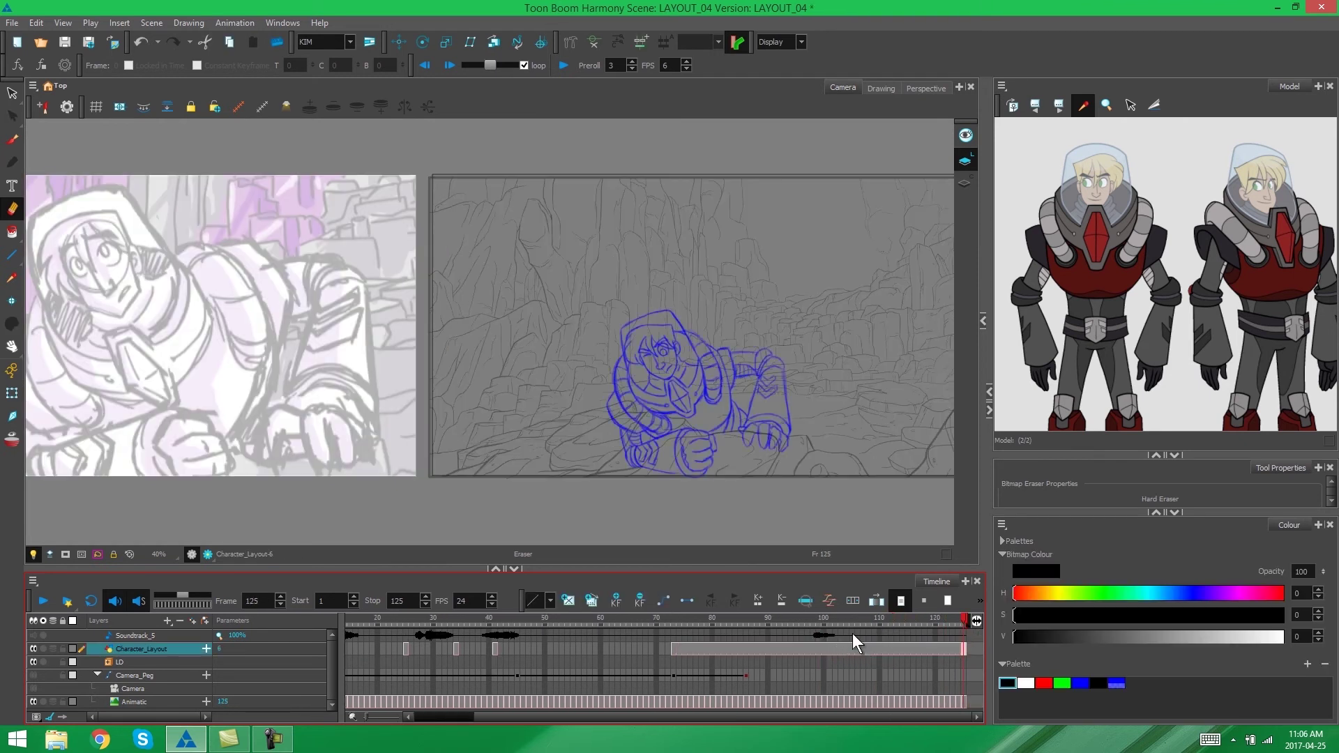
{"action": "left_click", "coordinate": [806, 618]}
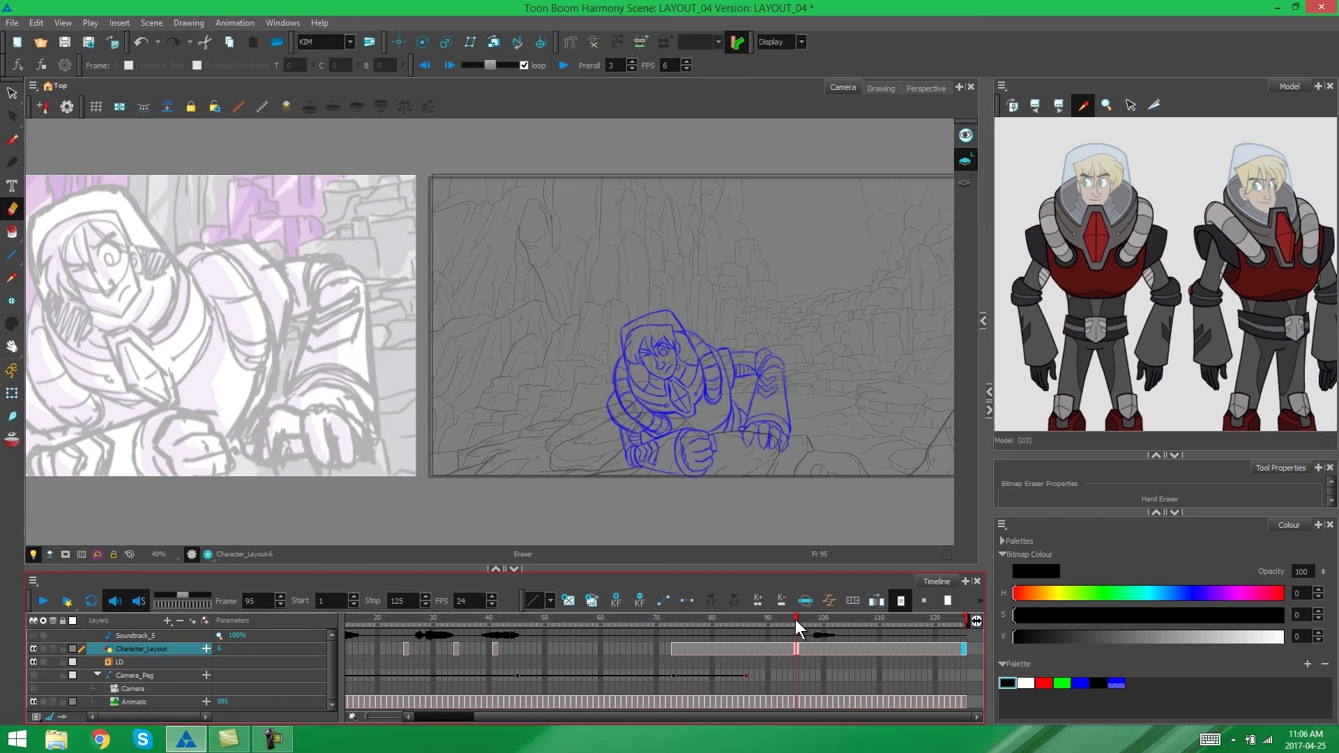
{"action": "left_click_drag", "start_coordinate": [785, 622], "coordinate": [814, 620]}
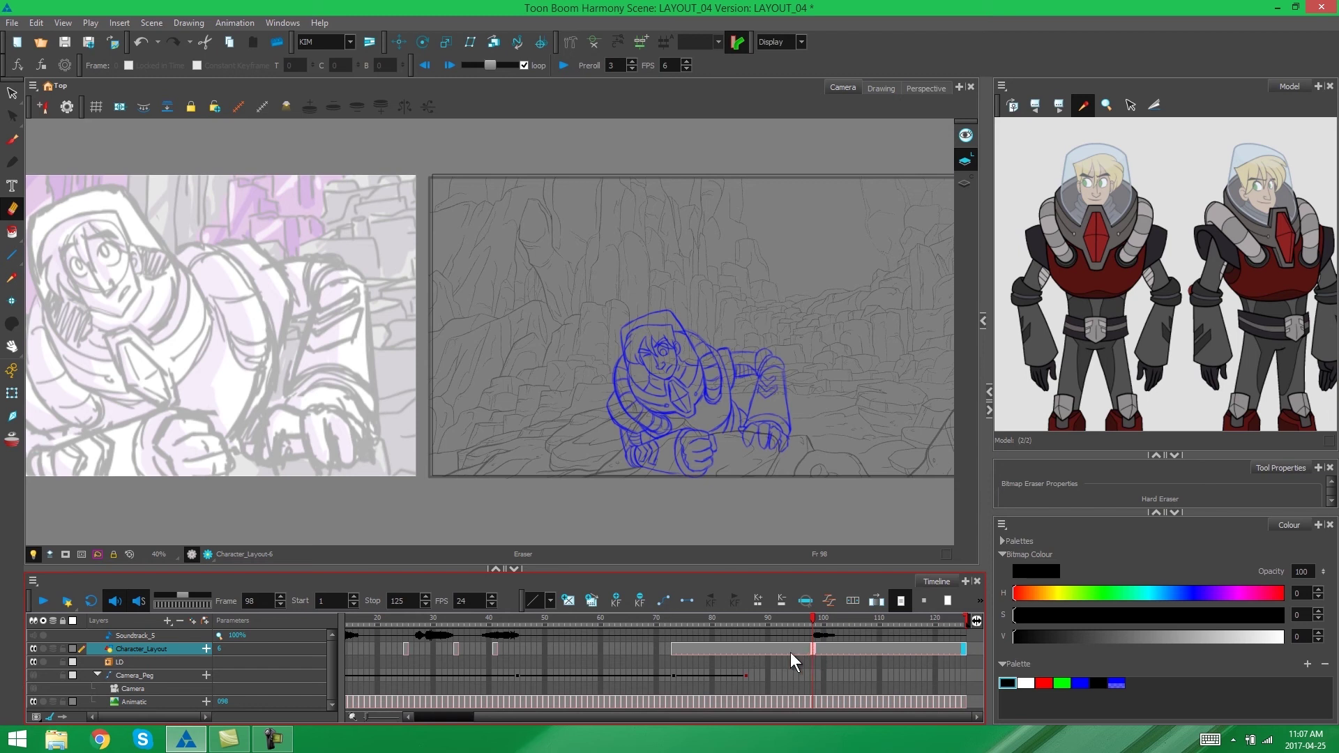
{"action": "left_click", "coordinate": [592, 601]}
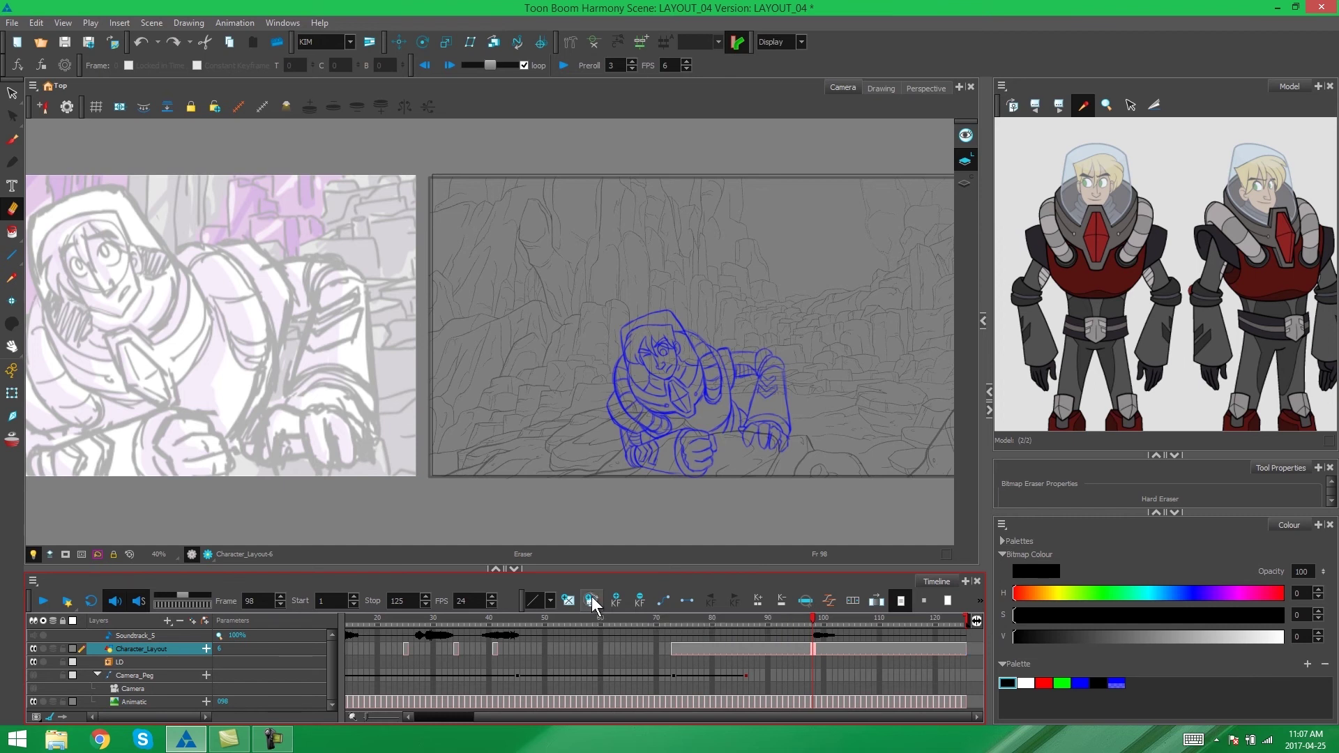
{"action": "left_click", "coordinate": [802, 648]}
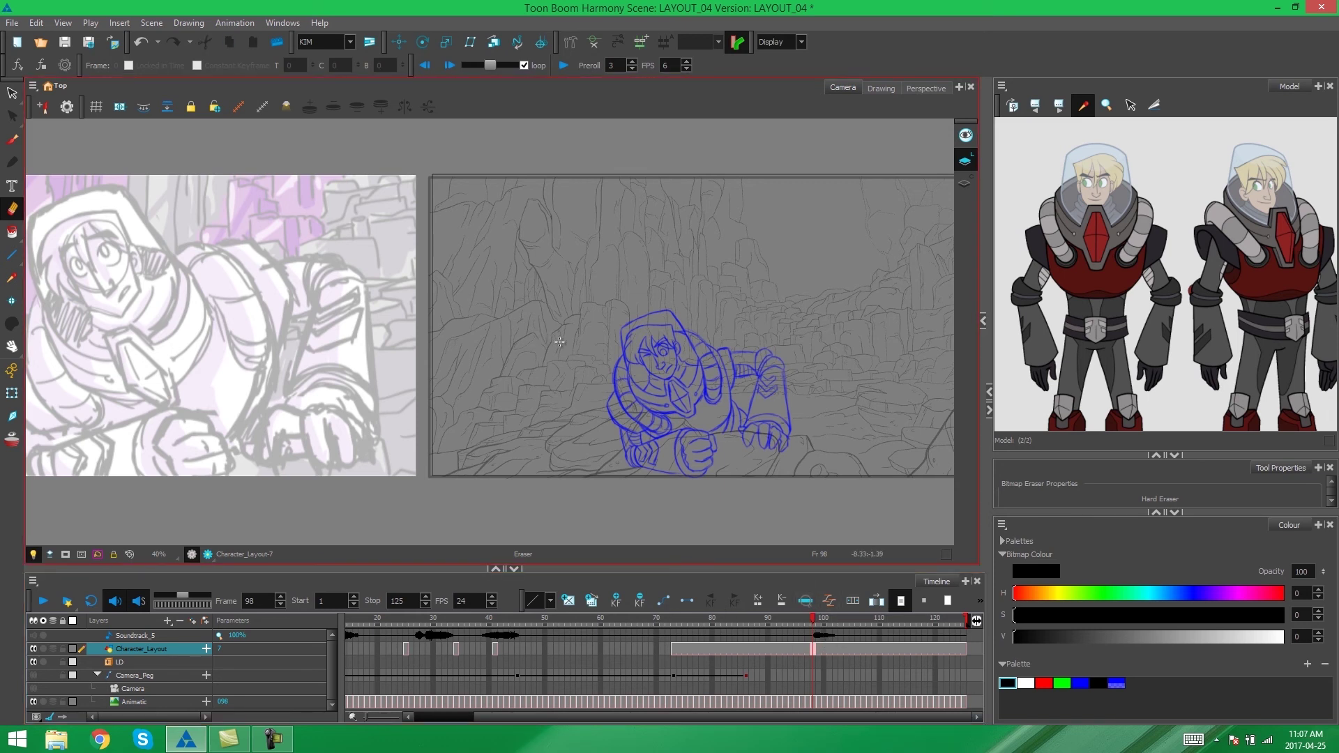
Center the view on the blue character and compare the drawings at frames 95 and 96.
{"action": "key", "text": "2"}
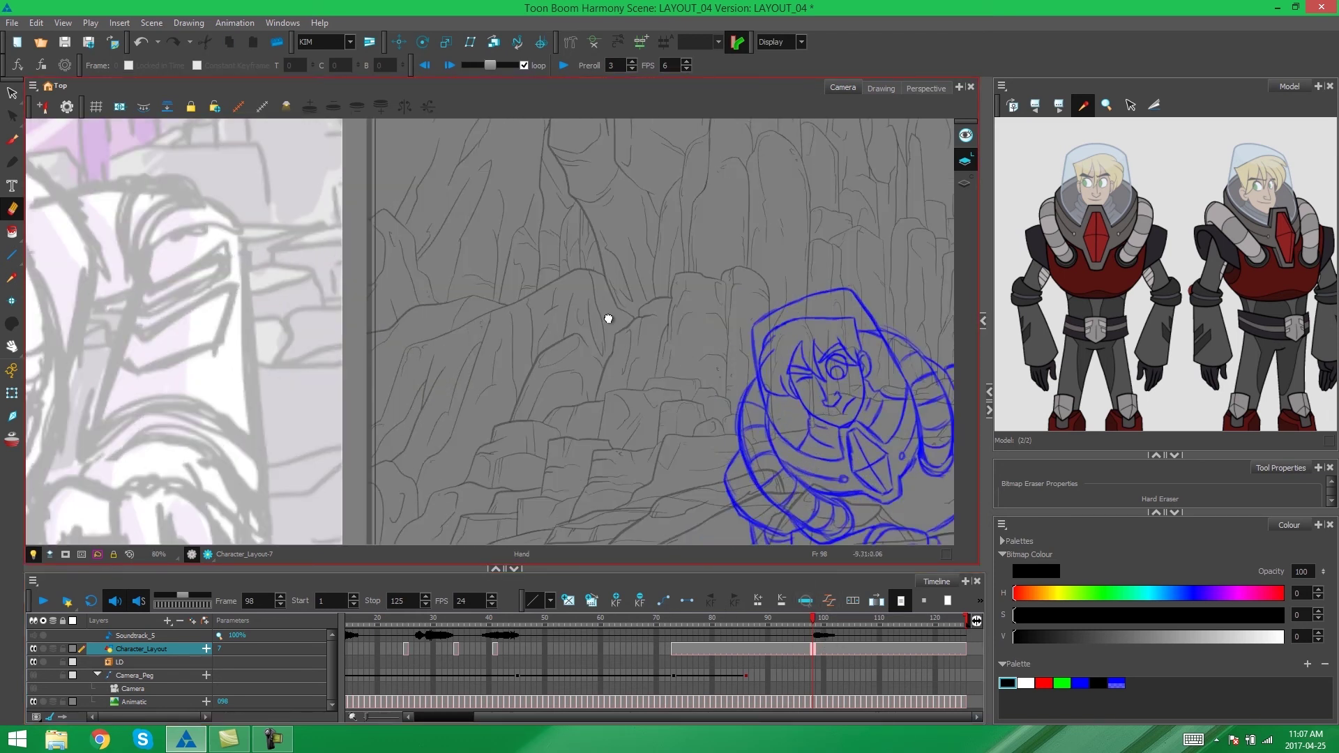
{"action": "left_click_drag", "start_coordinate": [608, 319], "coordinate": [286, 259]}
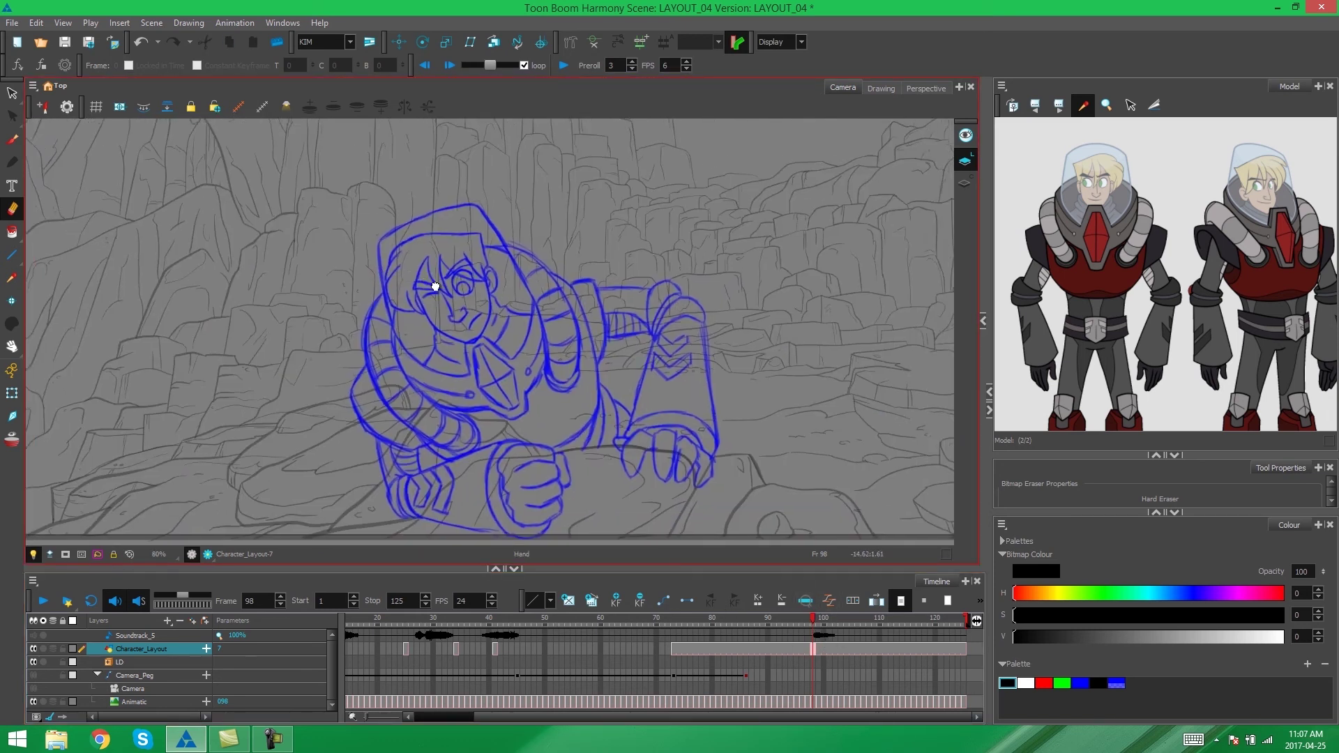
{"action": "scroll", "coordinate": [459, 353], "scroll_direction": "down", "scroll_amount": 2}
{"action": "scroll", "coordinate": [459, 353], "scroll_direction": "down", "scroll_amount": 1}
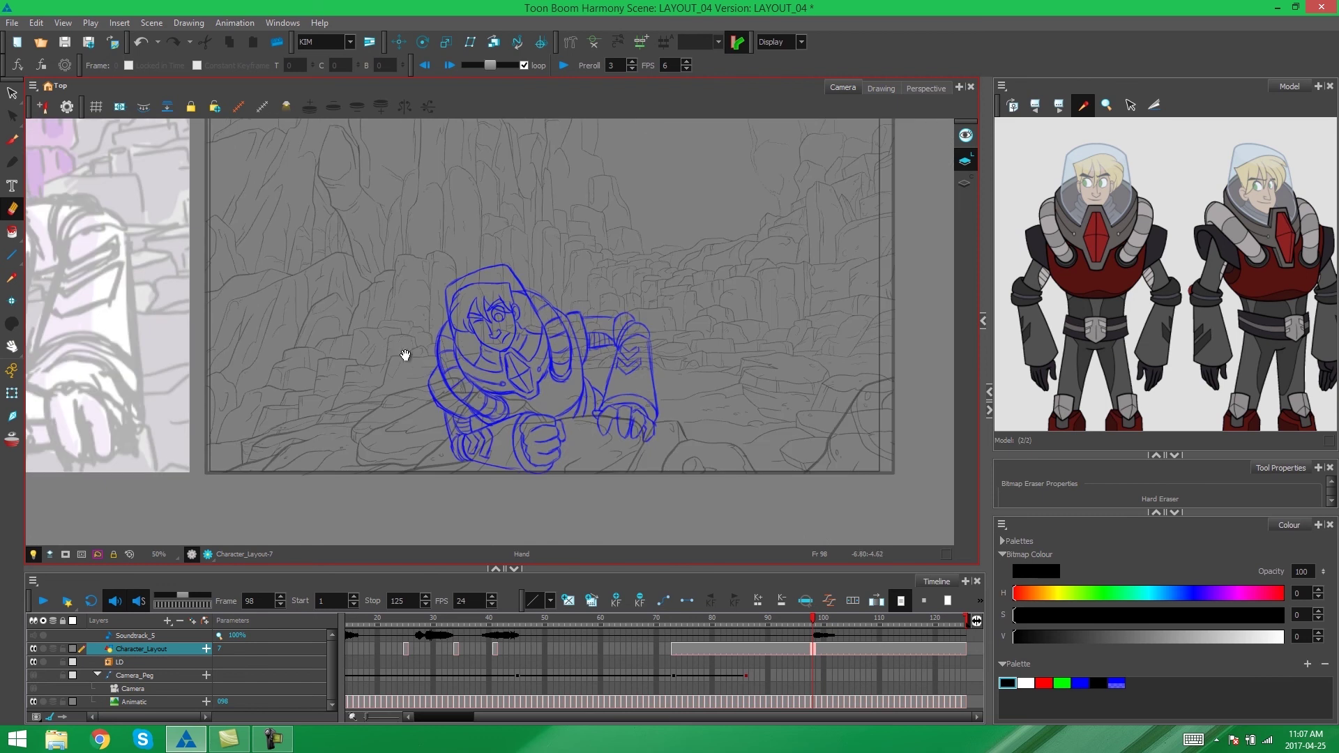
{"action": "left_click_drag", "start_coordinate": [406, 359], "coordinate": [433, 376]}
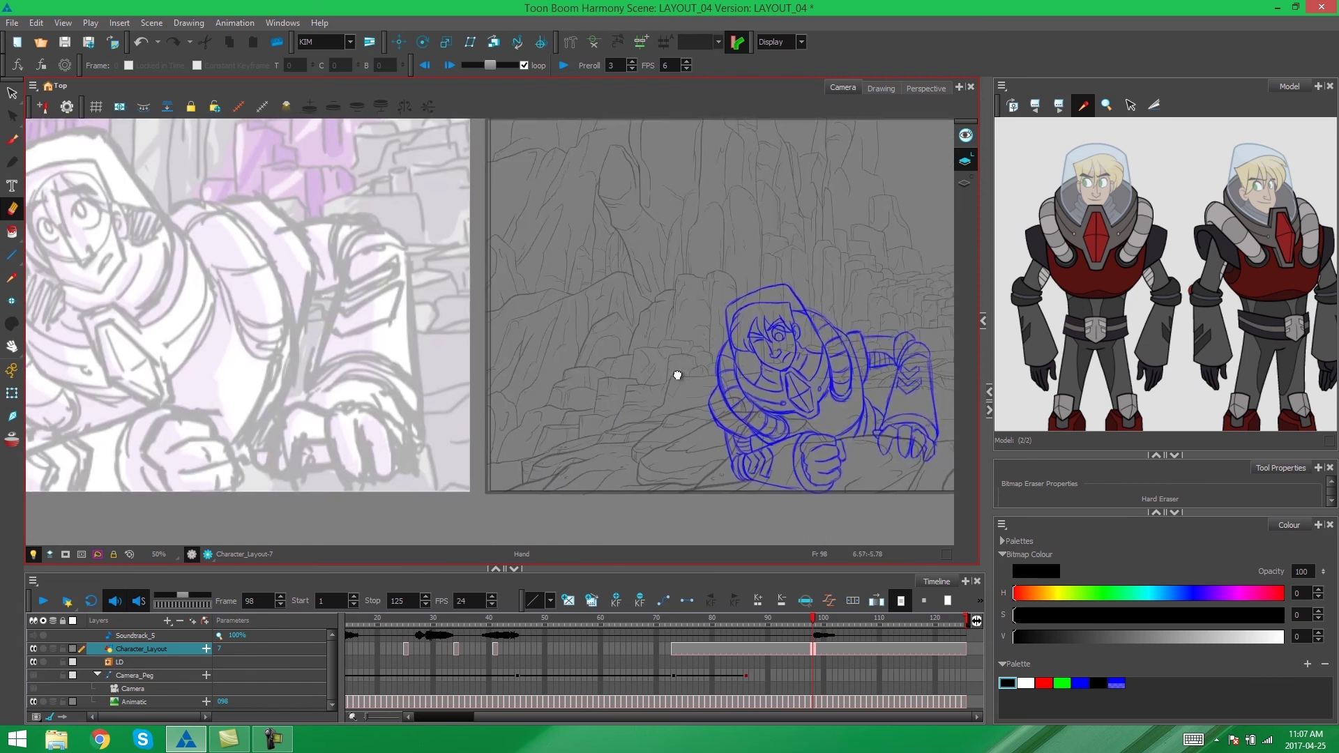
{"action": "scroll", "coordinate": [528, 291], "scroll_direction": "up", "scroll_amount": 4}
{"action": "scroll", "coordinate": [528, 290], "scroll_direction": "up", "scroll_amount": 3}
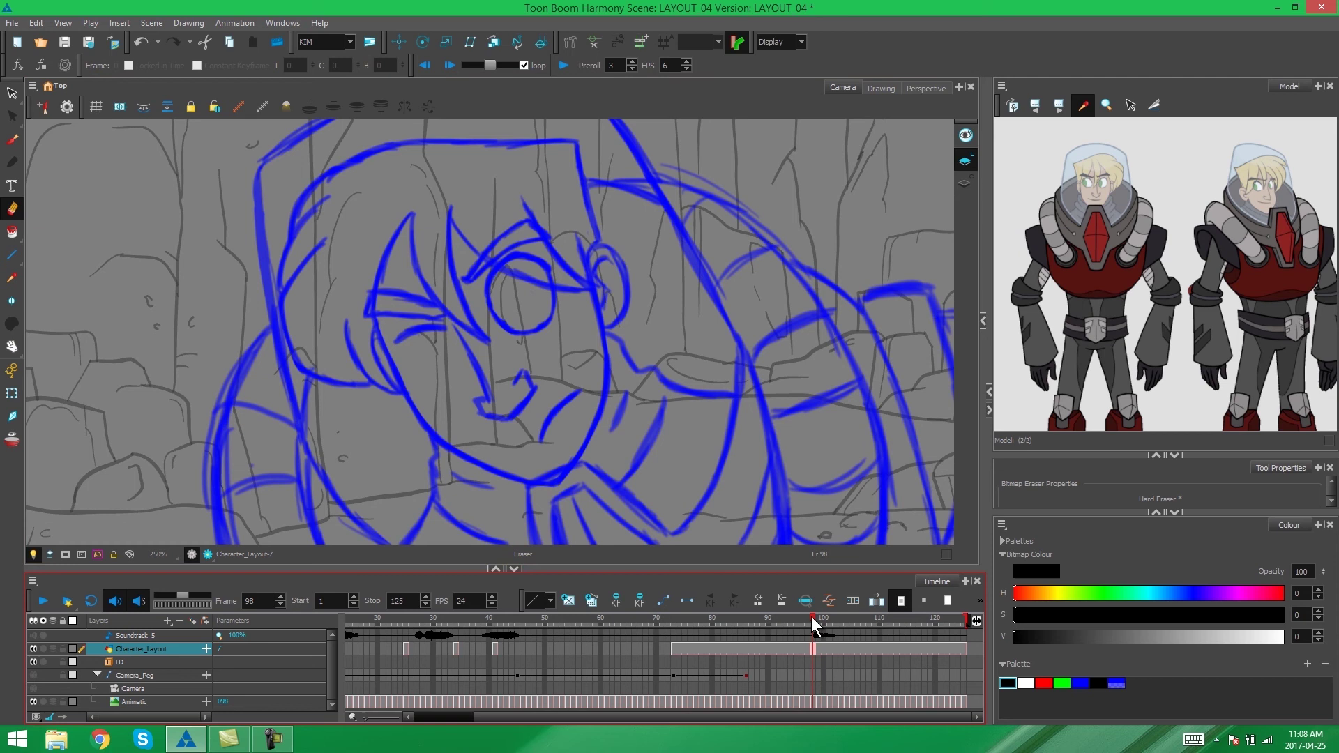
{"action": "mouse_move", "coordinate": [810, 617]}
{"action": "left_mouse_down"}
{"action": "mouse_move", "coordinate": [798, 617]}
{"action": "mouse_move", "coordinate": [811, 619]}
{"action": "left_mouse_up"}
{"action": "scroll", "coordinate": [492, 407], "scroll_direction": "down", "scroll_amount": 8}
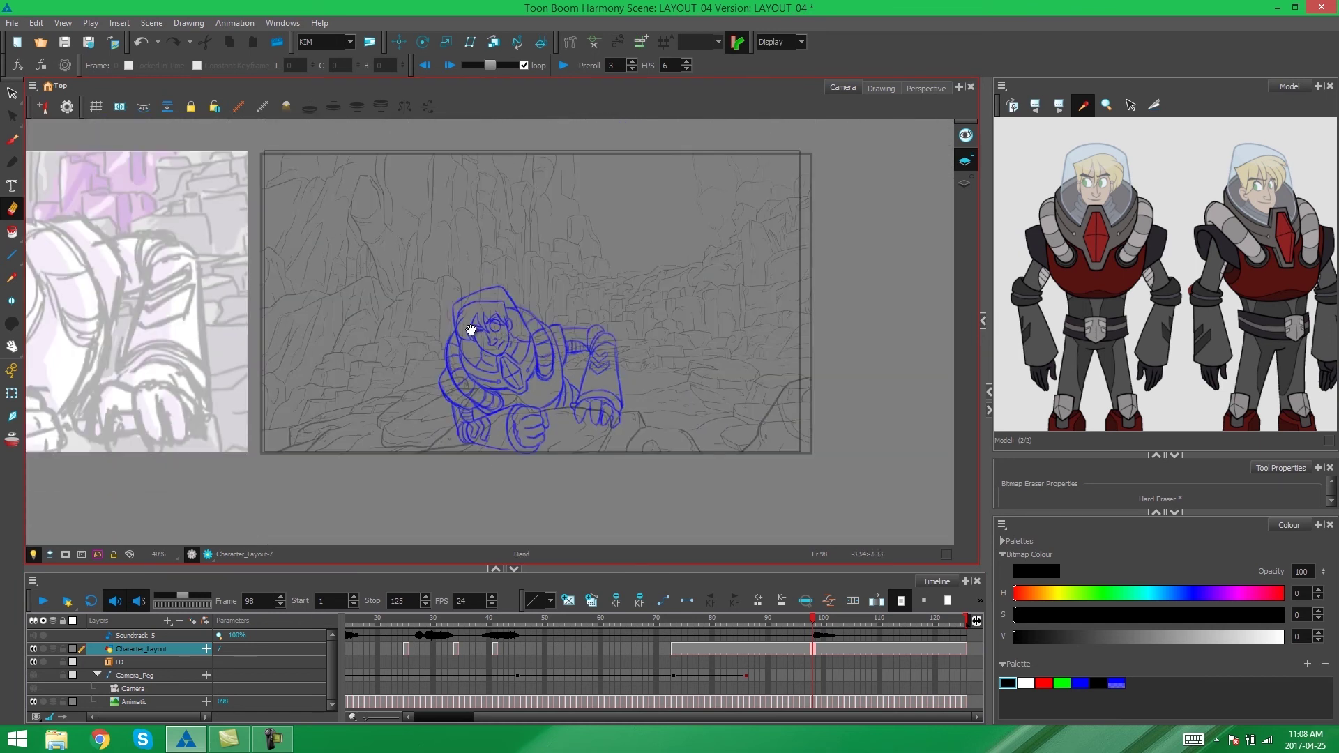
{"action": "mouse_move", "coordinate": [471, 330]}
{"action": "left_mouse_down"}
{"action": "mouse_move", "coordinate": [693, 349]}
{"action": "mouse_move", "coordinate": [705, 362]}
{"action": "left_mouse_up"}
{"action": "mouse_move", "coordinate": [811, 618]}
{"action": "left_mouse_down"}
{"action": "mouse_move", "coordinate": [802, 622]}
{"action": "mouse_move", "coordinate": [813, 623]}
{"action": "left_mouse_up"}
Zoom in close on the face and erase the old eye line with the Eraser.
{"action": "key", "text": "2"}
{"action": "key", "text": "2"}
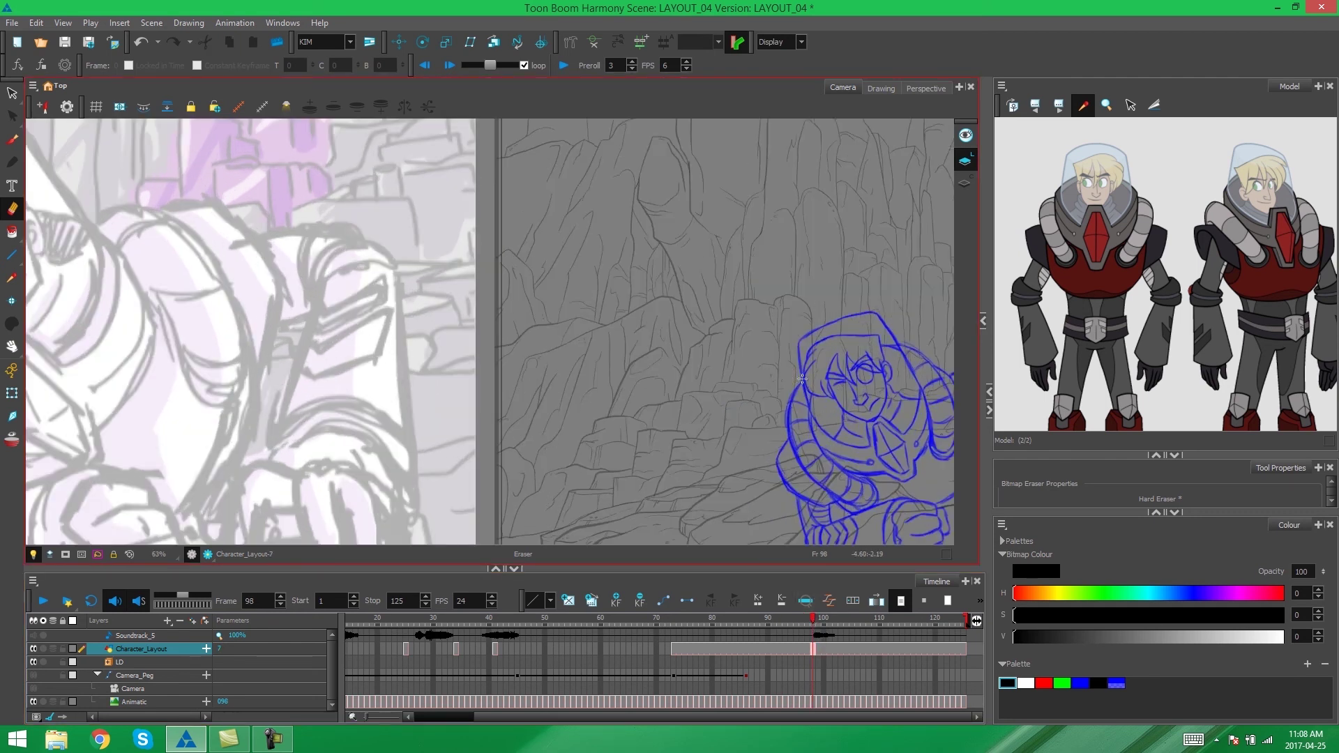
{"action": "left_click_drag", "start_coordinate": [670, 414], "coordinate": [538, 353]}
{"action": "key", "text": "2"}
{"action": "key", "text": "2"}
{"action": "key", "text": "2"}
{"action": "key", "text": "2"}
{"action": "key", "text": "2"}
{"action": "key", "text": "2"}
{"action": "key", "text": "2"}
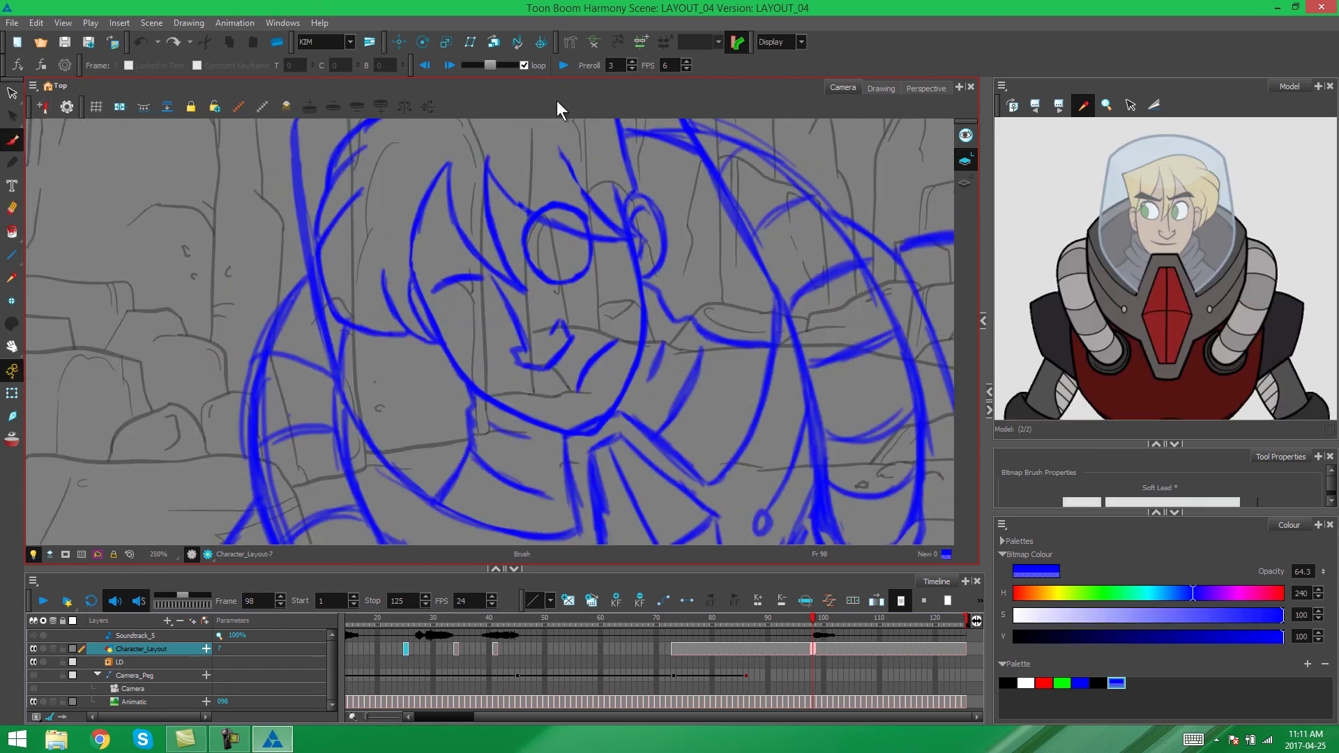
{"action": "key", "text": "alt+e"}
{"action": "left_click_drag", "start_coordinate": [432, 279], "coordinate": [484, 283]}
{"action": "key", "text": "alt+b"}
{"action": "key", "text": "1"}
{"action": "key", "text": "1"}
{"action": "key", "text": "1"}
{"action": "key", "text": "1"}
{"action": "key", "text": "1"}
{"action": "key", "text": "1"}
{"action": "key", "text": "1"}
{"action": "key", "text": "1"}
{"action": "key", "text": "1"}
{"action": "key", "text": "2"}
{"action": "key", "text": "2"}
{"action": "key", "text": "2"}
{"action": "key", "text": "2"}
{"action": "key", "text": "2"}
{"action": "key", "text": "2"}
{"action": "key", "text": "2"}
{"action": "key", "text": "2"}
{"action": "key", "text": "2"}
{"action": "key", "text": "2"}
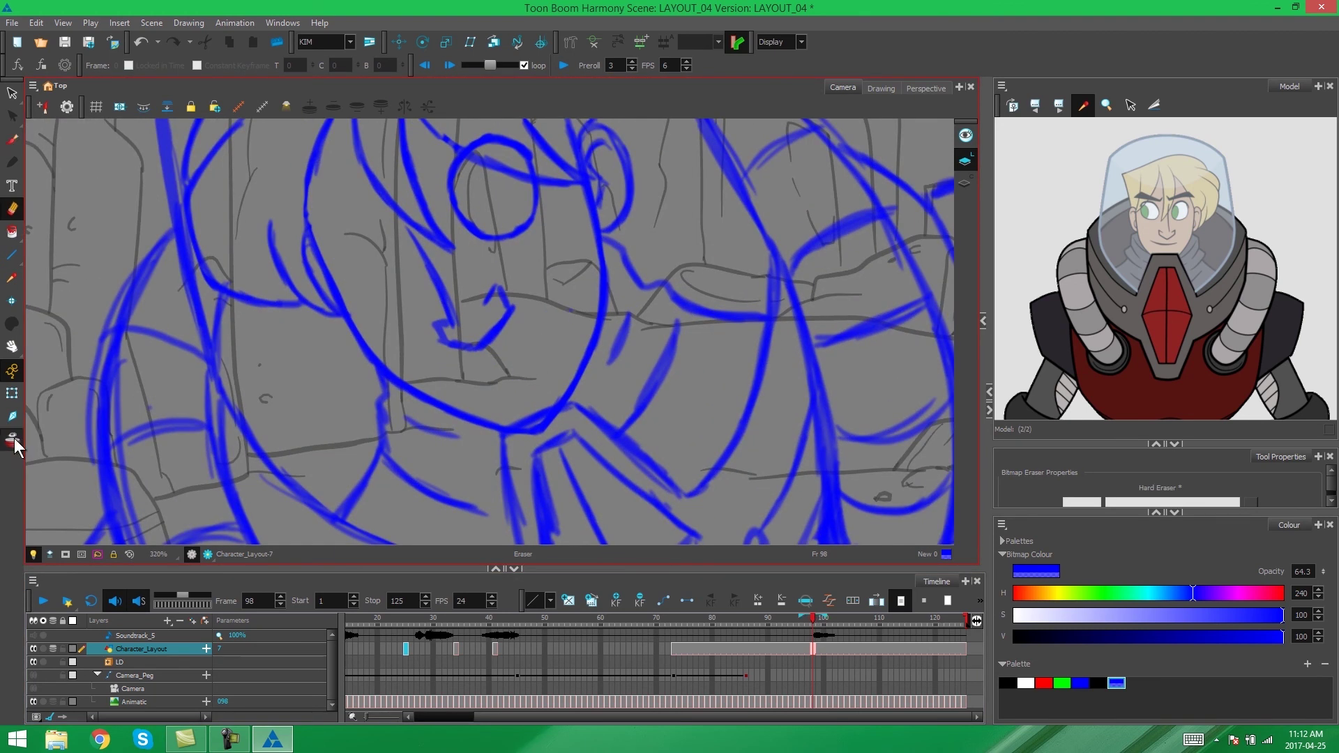
With onion skin on, brush a new eye, pupil, right brow and eyelid, then save the scene.
{"action": "key", "text": "alt+o"}
{"action": "left_click_drag", "start_coordinate": [524, 361], "coordinate": [545, 403]}
{"action": "mouse_move", "coordinate": [391, 238]}
{"action": "left_mouse_down"}
{"action": "mouse_move", "coordinate": [352, 282]}
{"action": "mouse_move", "coordinate": [411, 322]}
{"action": "mouse_move", "coordinate": [427, 265]}
{"action": "left_mouse_up"}
{"action": "key", "text": "1"}
{"action": "key", "text": "1"}
{"action": "left_click_drag", "start_coordinate": [504, 250], "coordinate": [508, 248]}
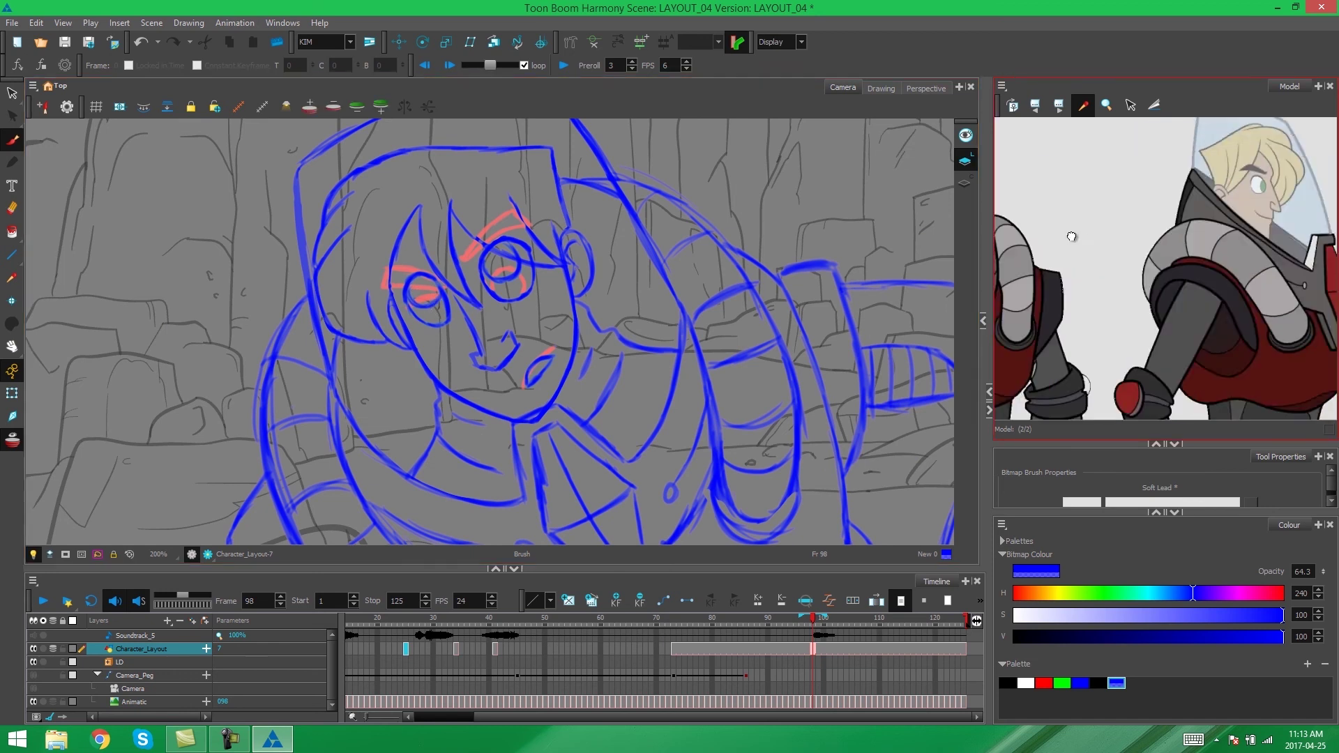
{"action": "key", "text": "2"}
{"action": "key", "text": "2"}
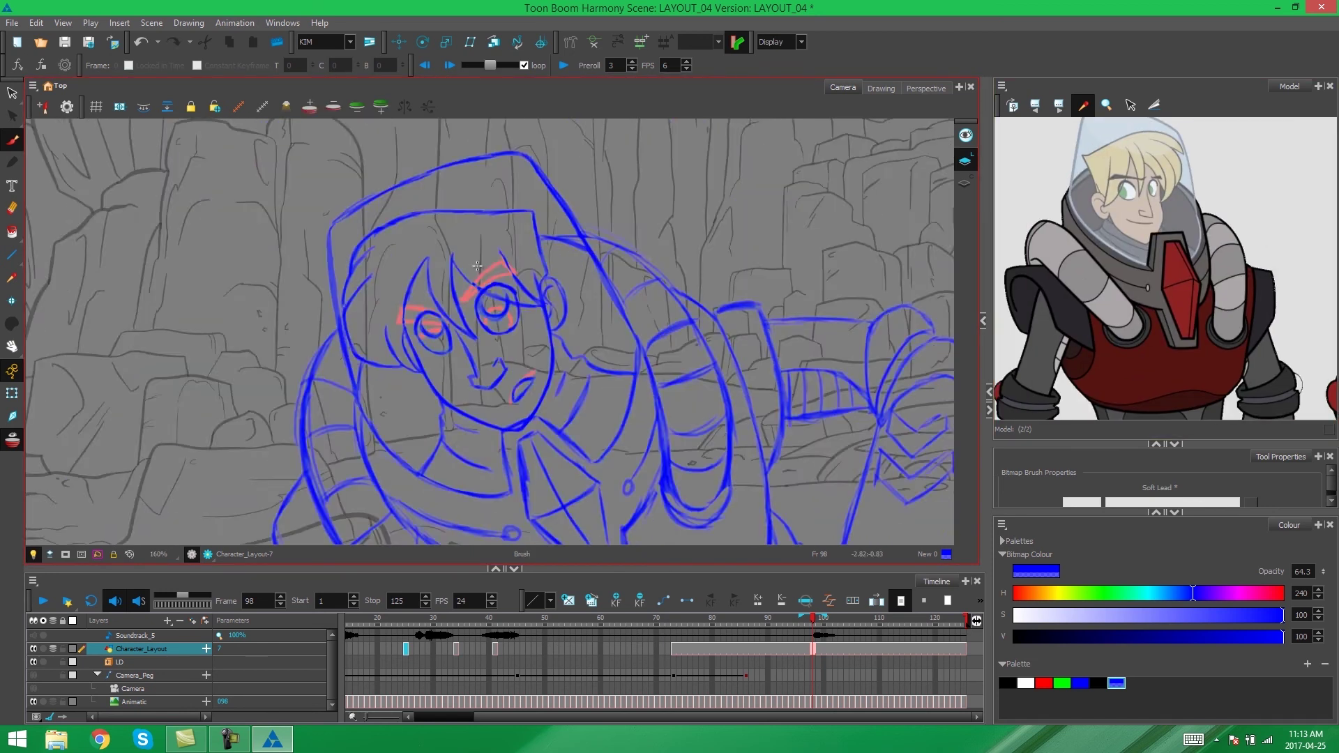
{"action": "mouse_move", "coordinate": [419, 245]}
{"action": "left_mouse_down"}
{"action": "mouse_move", "coordinate": [537, 213]}
{"action": "mouse_move", "coordinate": [544, 187]}
{"action": "left_mouse_up"}
{"action": "left_click_drag", "start_coordinate": [447, 293], "coordinate": [542, 293]}
{"action": "left_click_drag", "start_coordinate": [481, 244], "coordinate": [419, 281]}
{"action": "key", "text": "1"}
{"action": "key", "text": "1"}
{"action": "key", "text": "1"}
{"action": "key", "text": "1"}
{"action": "key", "text": "1"}
{"action": "key", "text": "1"}
{"action": "key", "text": "1"}
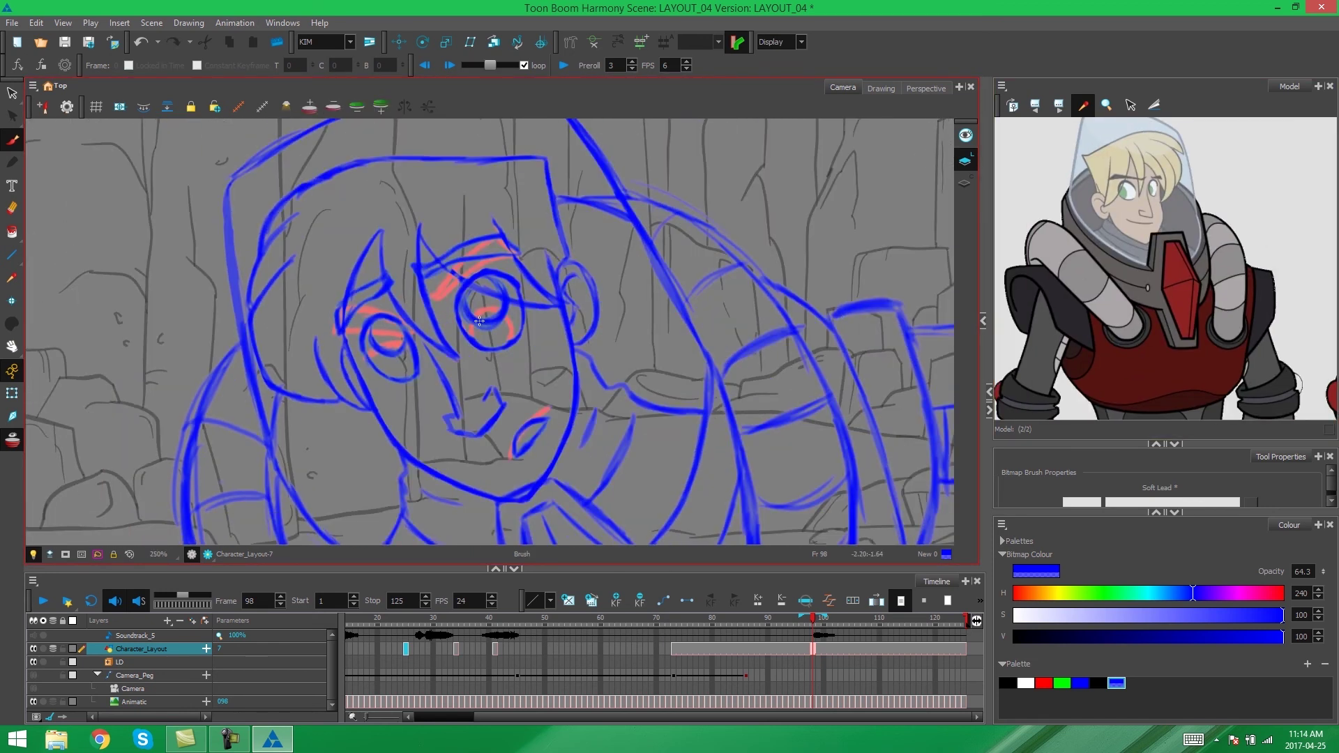
{"action": "left_click", "coordinate": [12, 23]}
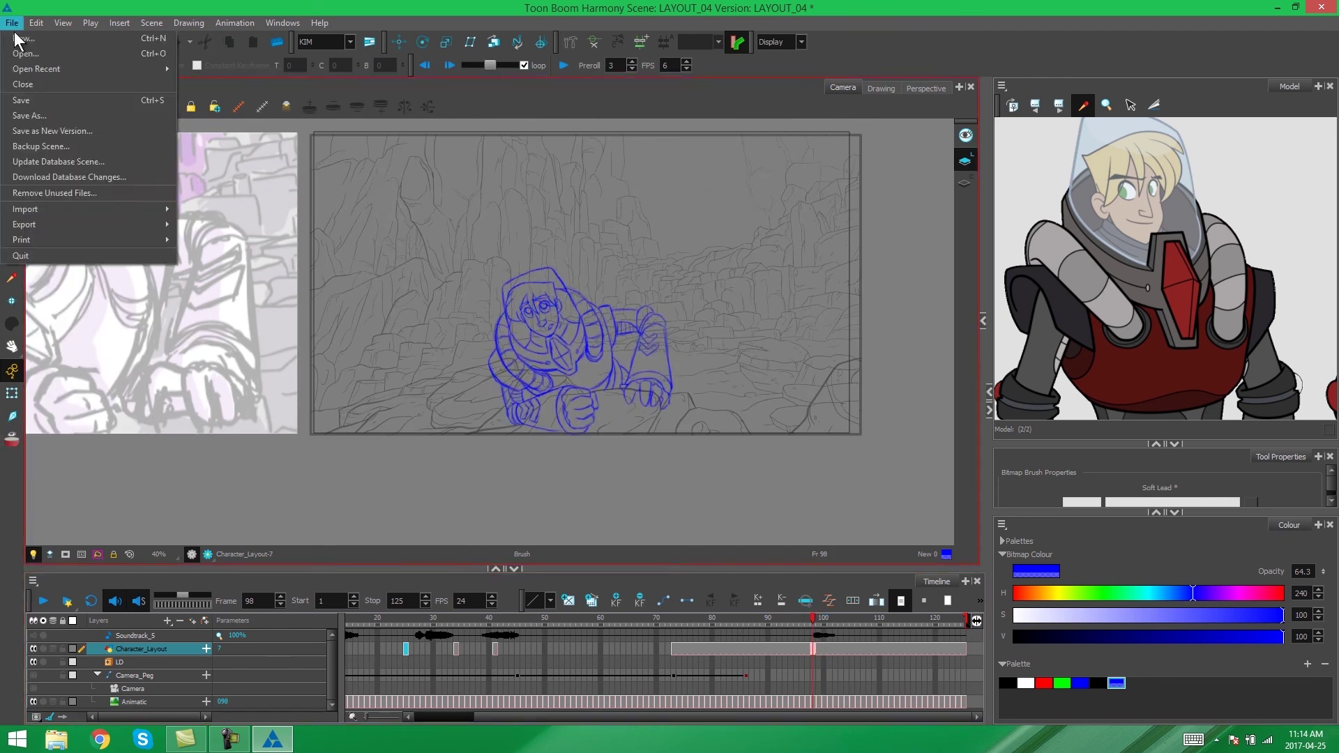
{"action": "left_click", "coordinate": [20, 99]}
Compare the eyes, then check the frame-13 drawing and empty frame-24 cell on Character_Layout.
{"action": "scroll", "coordinate": [602, 326], "scroll_direction": "up", "scroll_amount": 4}
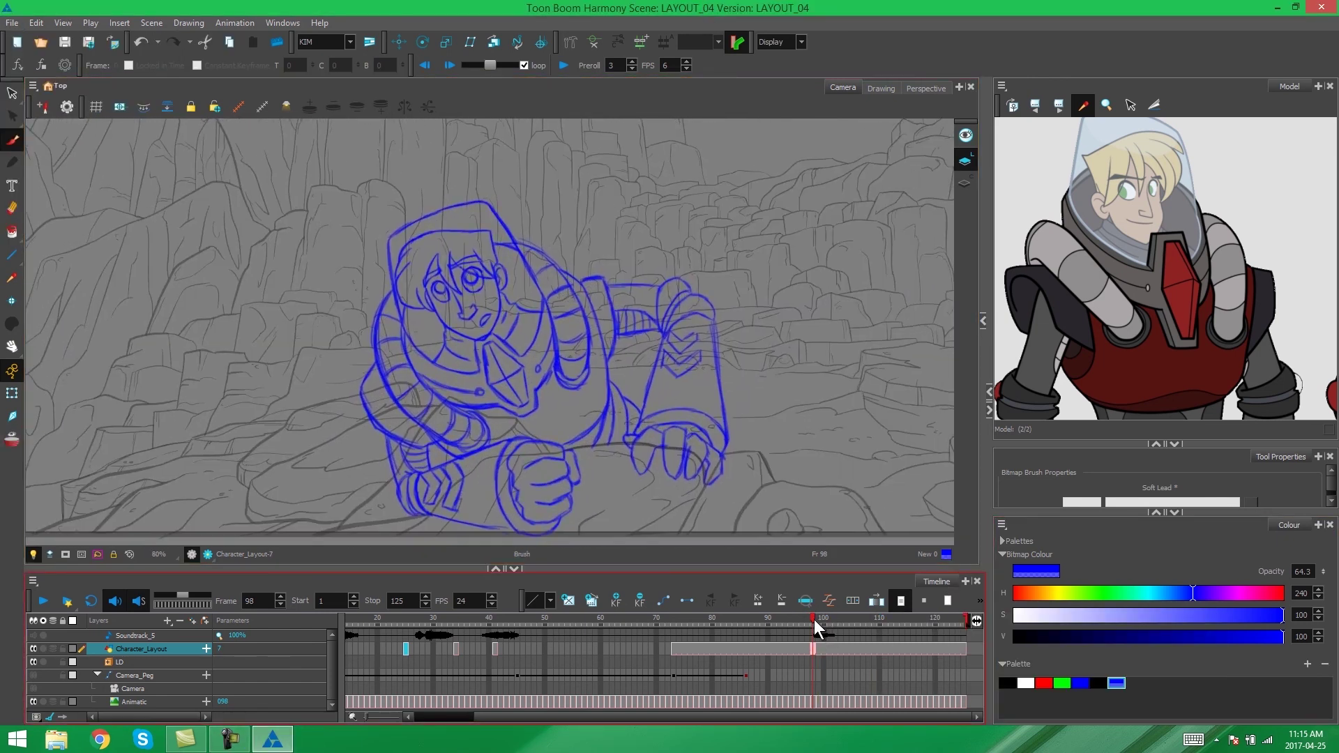
{"action": "mouse_move", "coordinate": [817, 628]}
{"action": "left_mouse_down"}
{"action": "mouse_move", "coordinate": [804, 628]}
{"action": "mouse_move", "coordinate": [970, 620]}
{"action": "mouse_move", "coordinate": [807, 639]}
{"action": "left_mouse_up"}
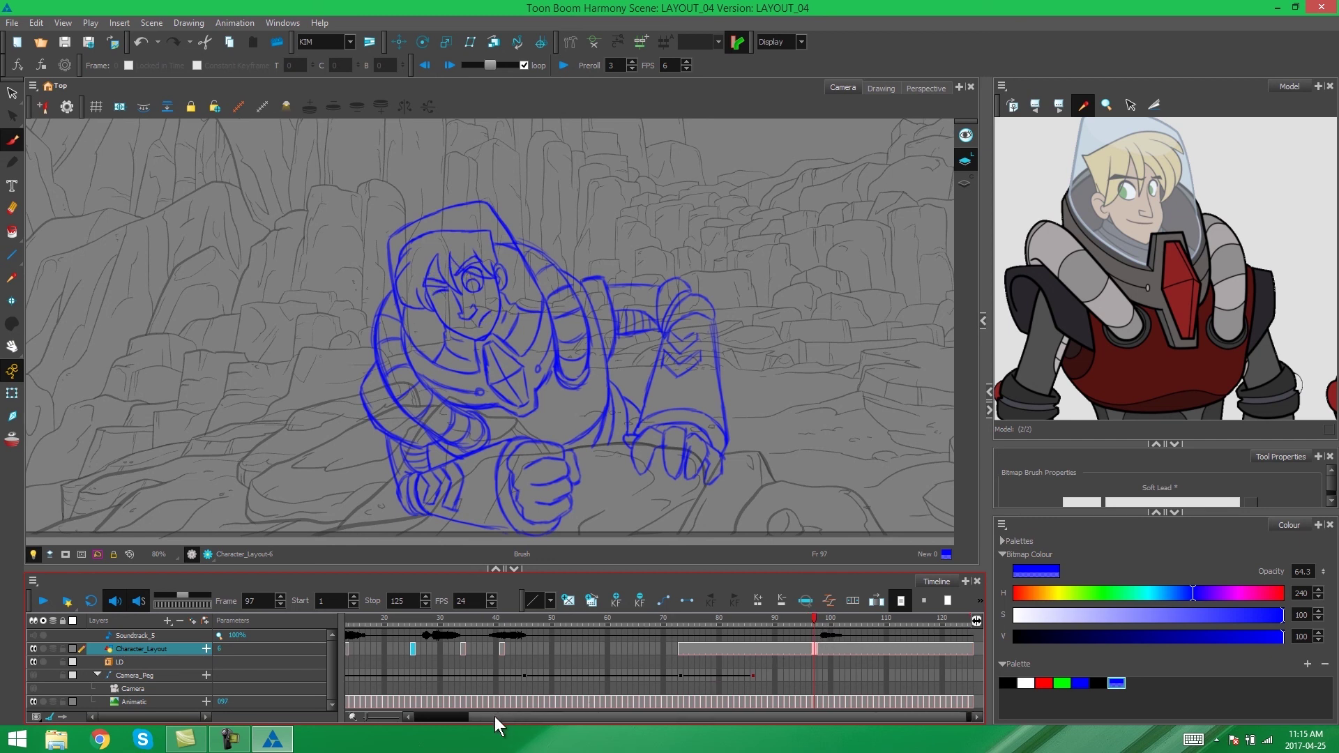
{"action": "scroll", "coordinate": [437, 717], "scroll_direction": "left", "scroll_amount": 3}
{"action": "left_click", "coordinate": [478, 651]}
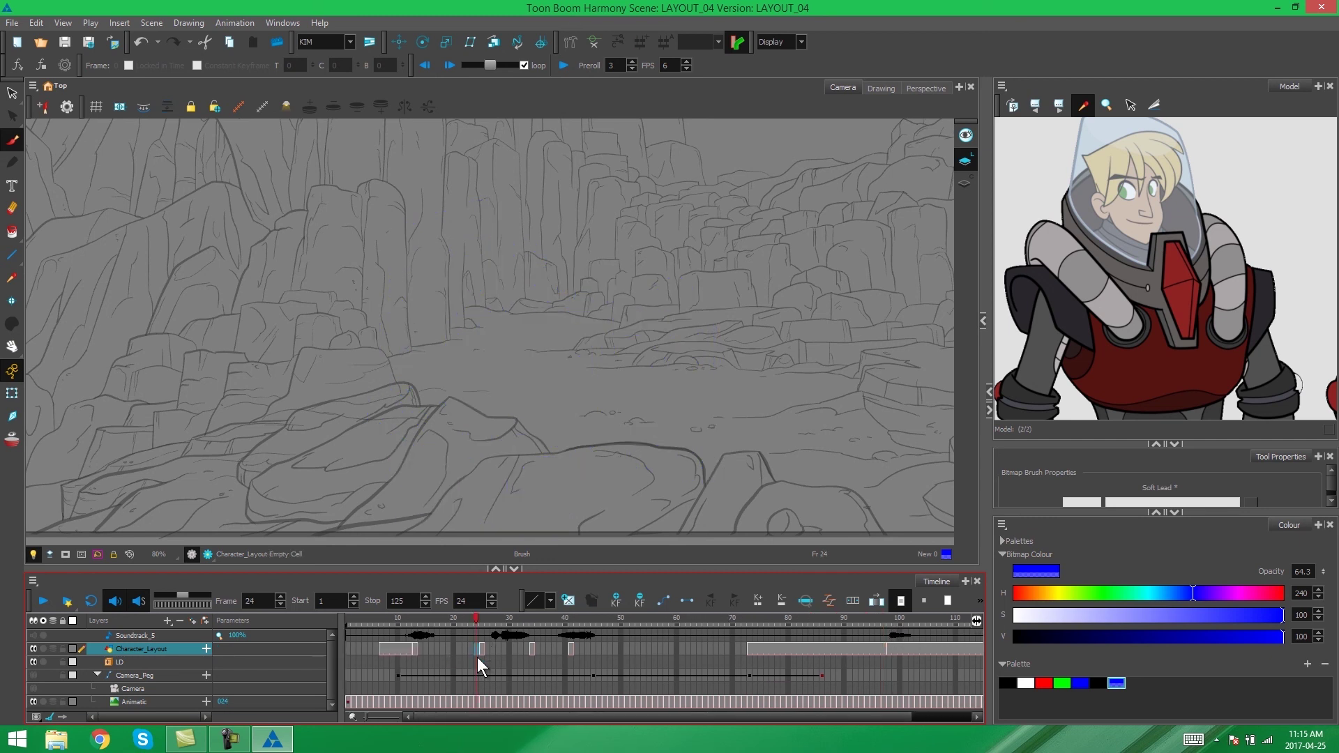
{"action": "left_click", "coordinate": [415, 649]}
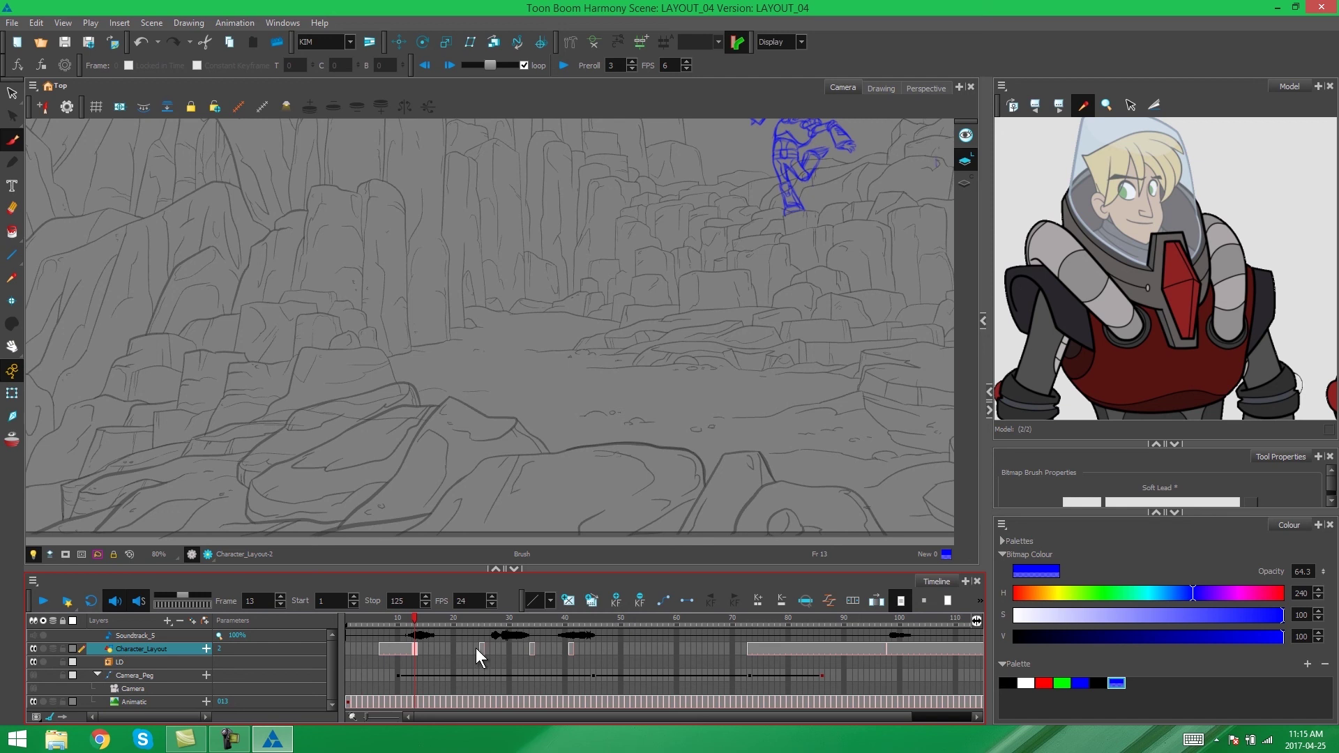
{"action": "left_click", "coordinate": [480, 651]}
{"action": "left_click", "coordinate": [464, 663]}
{"action": "left_click_drag", "start_coordinate": [377, 619], "coordinate": [431, 635]}
Select the Character_Layout cell range from frame 13 to frame 72.
{"action": "left_click", "coordinate": [415, 649]}
{"action": "left_click", "coordinate": [479, 648]}
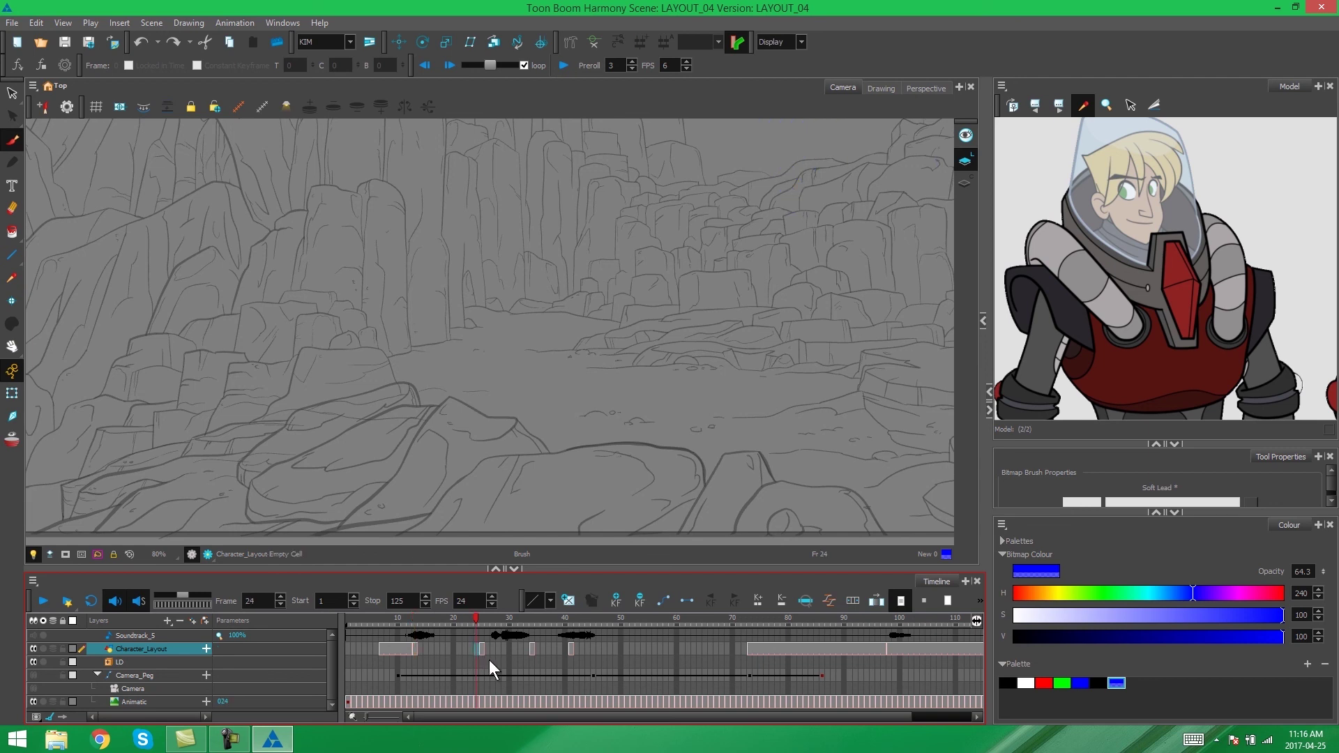
{"action": "left_click", "coordinate": [415, 649]}
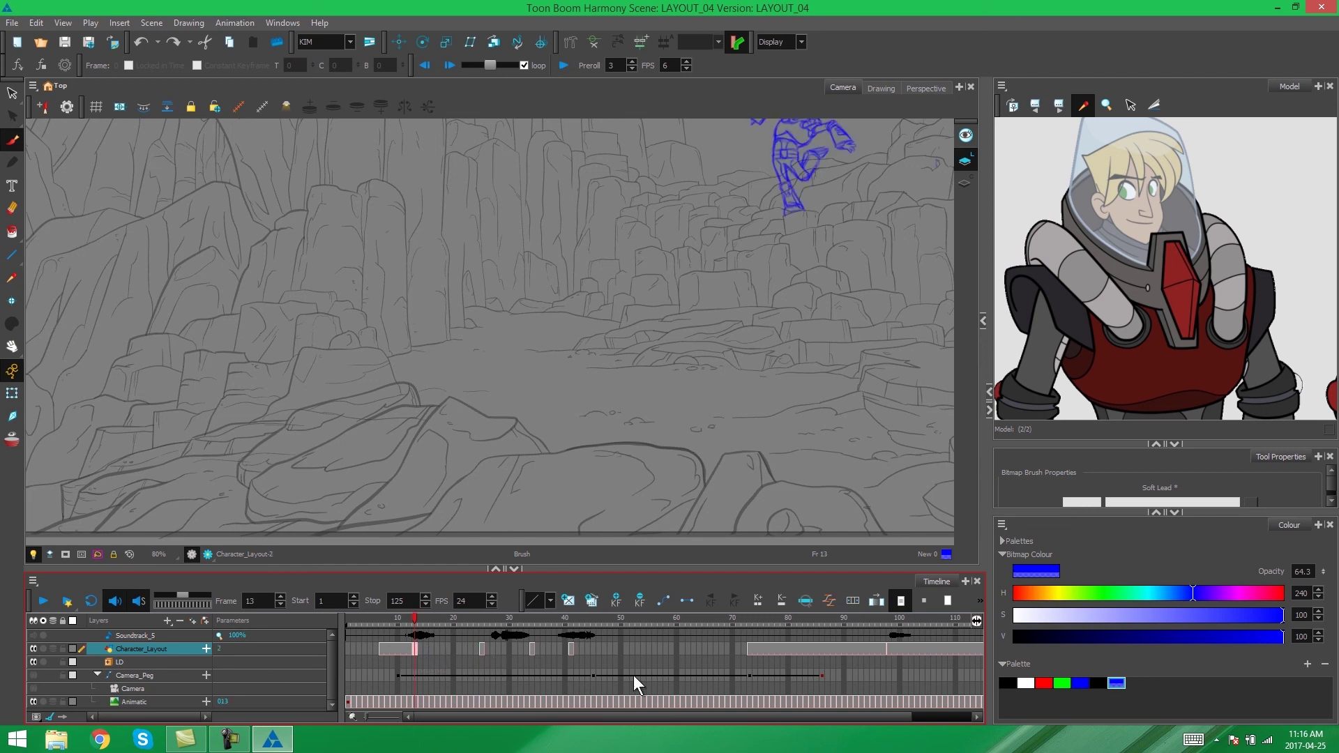
{"action": "left_click", "coordinate": [745, 656], "text": "shift"}
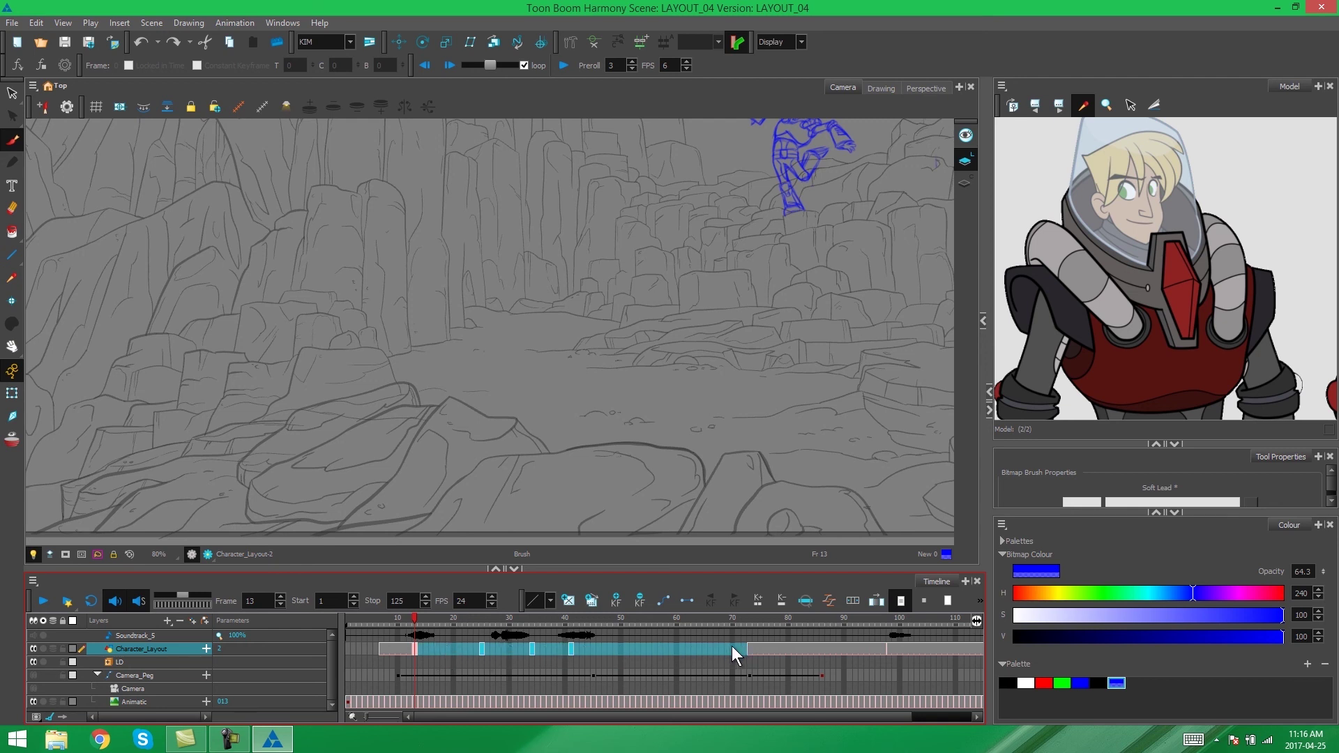
Apply Fill Empty Cells to the selected range, then scrub forward and zoom out to review.
{"action": "left_click", "coordinate": [877, 603]}
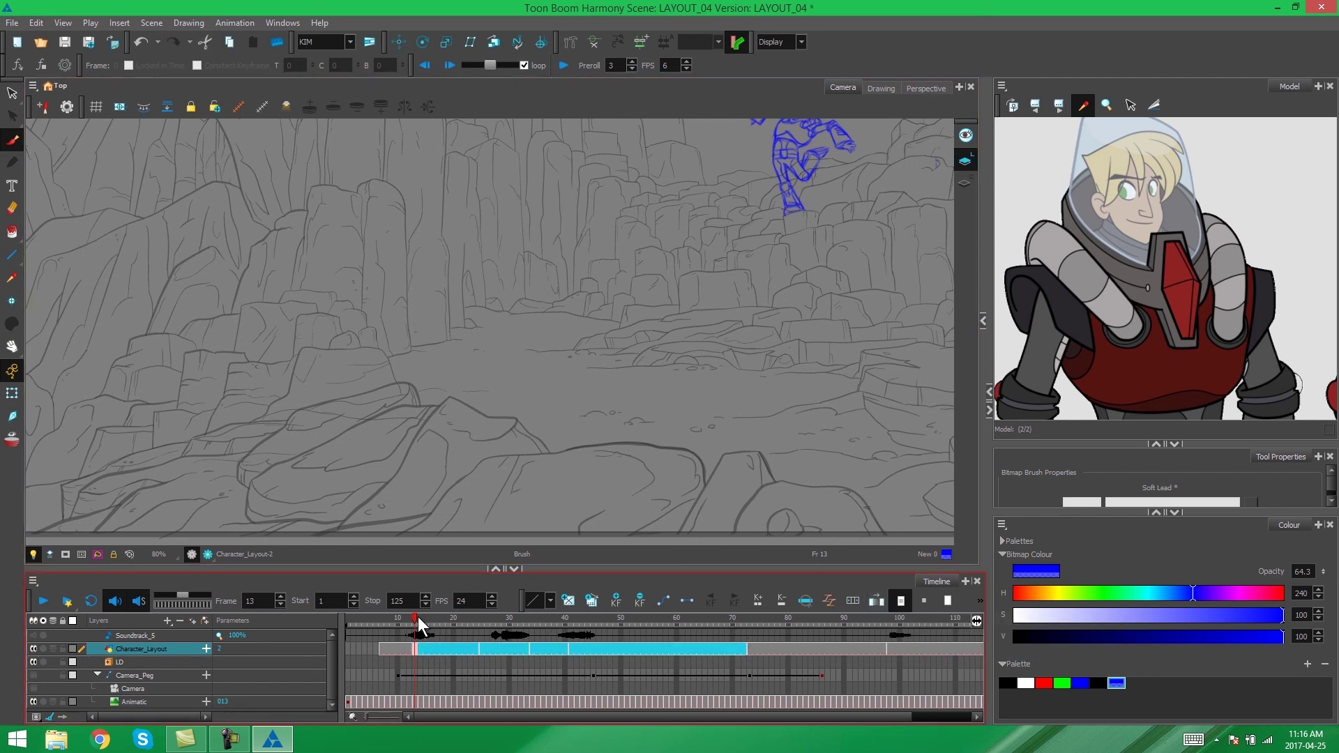
{"action": "mouse_move", "coordinate": [418, 625]}
{"action": "left_mouse_down"}
{"action": "mouse_move", "coordinate": [798, 638]}
{"action": "mouse_move", "coordinate": [396, 617]}
{"action": "mouse_move", "coordinate": [613, 643]}
{"action": "mouse_move", "coordinate": [802, 637]}
{"action": "mouse_move", "coordinate": [650, 631]}
{"action": "left_mouse_up"}
{"action": "scroll", "coordinate": [609, 323], "scroll_direction": "down", "scroll_amount": 3}
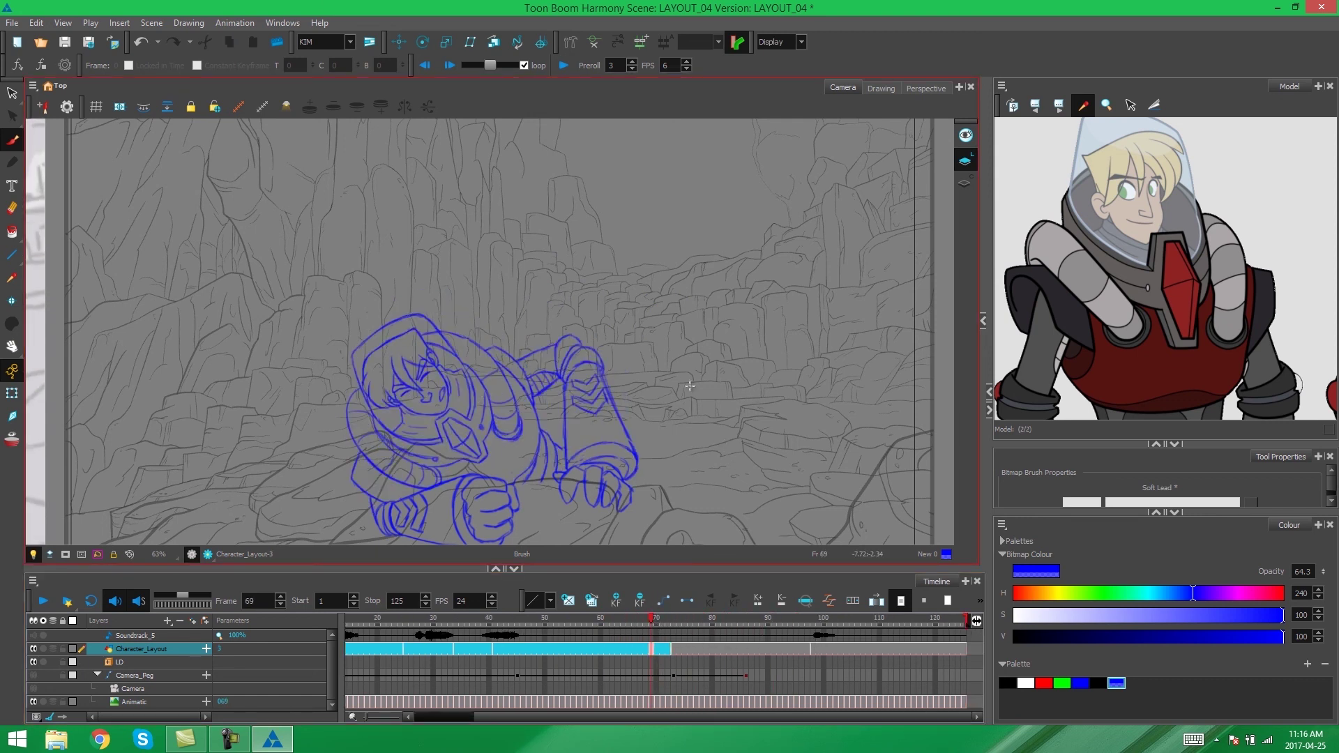
{"action": "scroll", "coordinate": [668, 375], "scroll_direction": "down", "scroll_amount": 3}
{"action": "left_click_drag", "start_coordinate": [624, 352], "coordinate": [670, 358]}
{"action": "scroll", "coordinate": [670, 358], "scroll_direction": "down", "scroll_amount": 3}
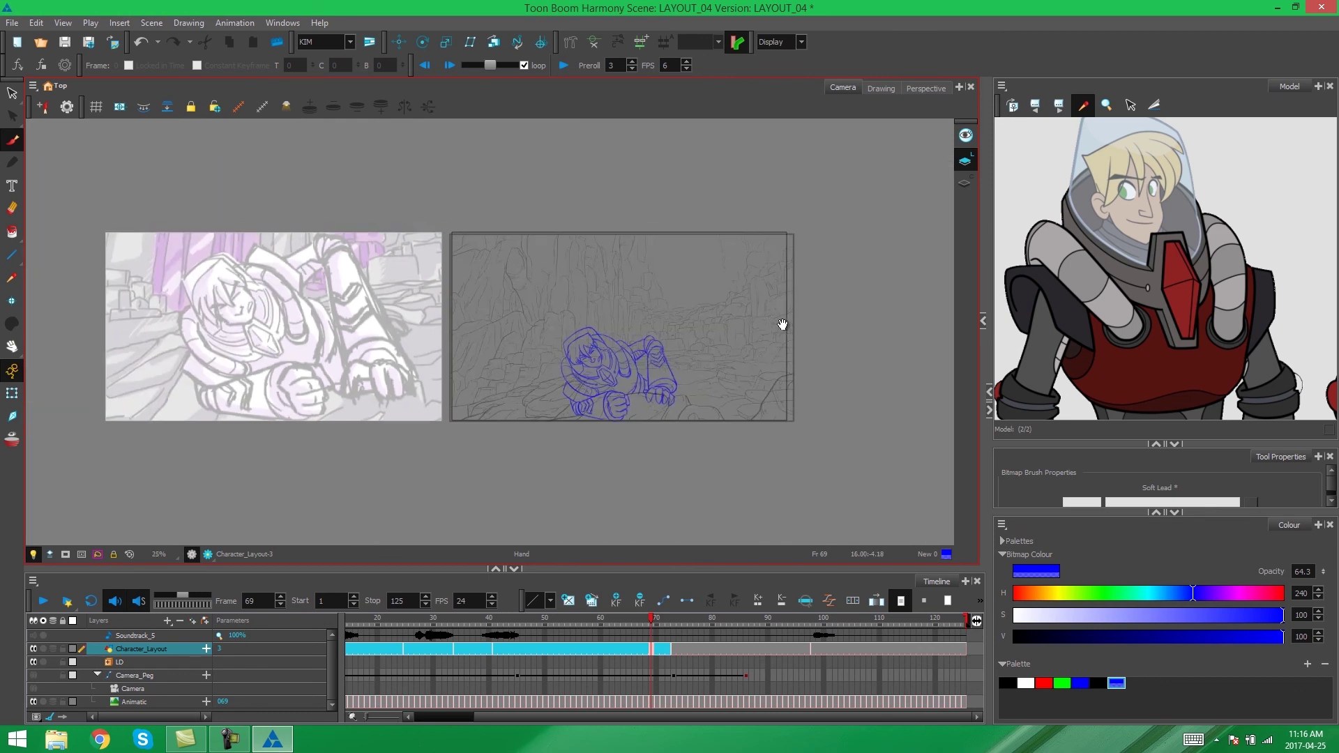
{"action": "scroll", "coordinate": [782, 324], "scroll_direction": "up", "scroll_amount": 1}
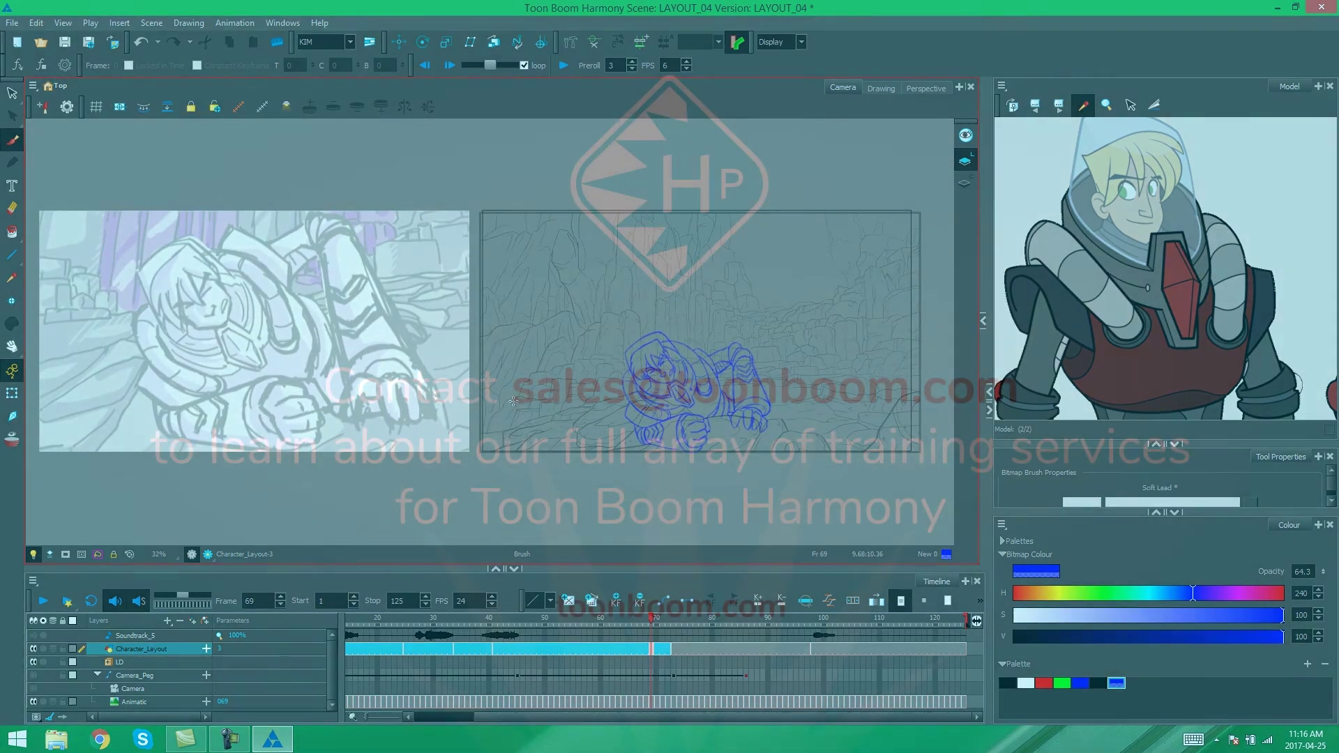